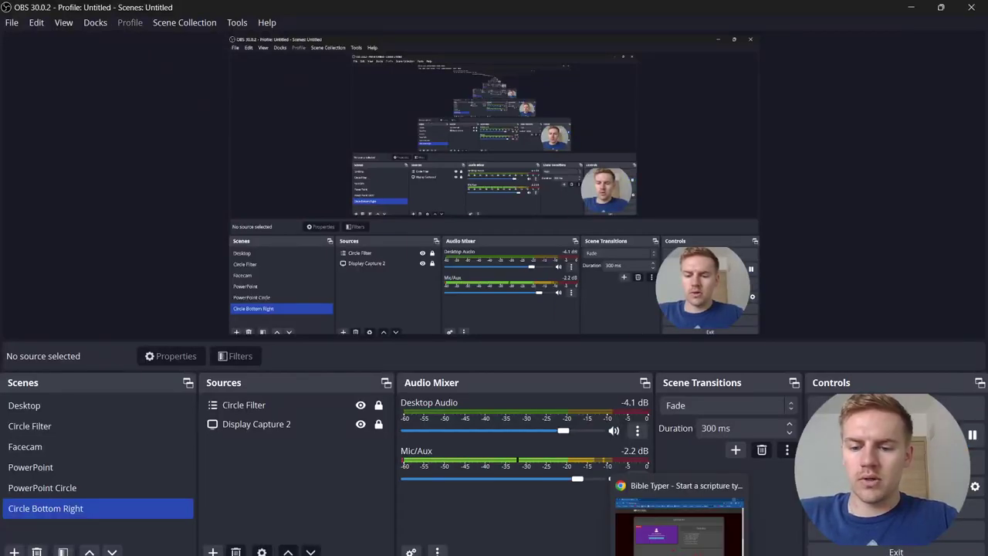
# - Bring the Chrome window with the Bible Typer dashboard forward and make it full screen
pyautogui.click(705, 546)
pyautogui.press('F11')
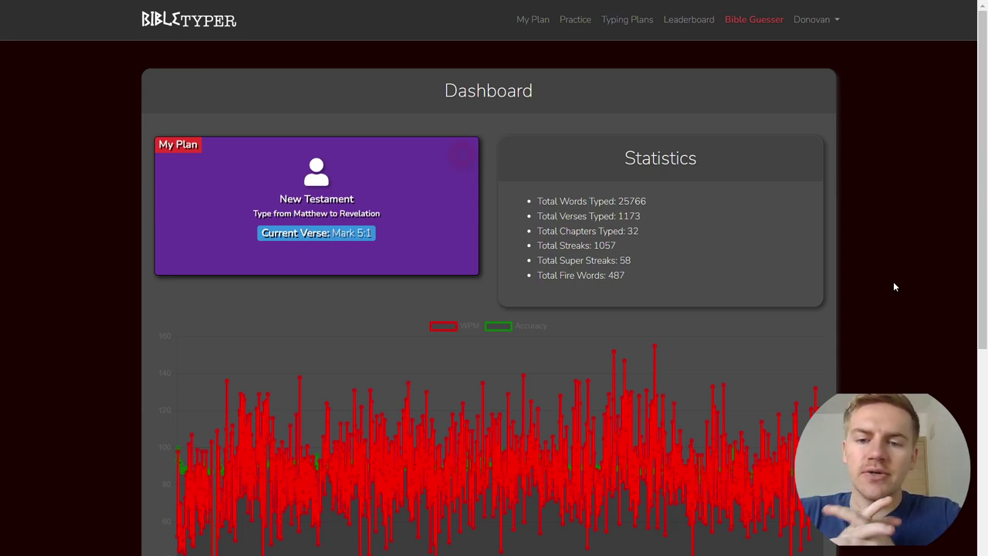
pyautogui.moveTo(316, 205)
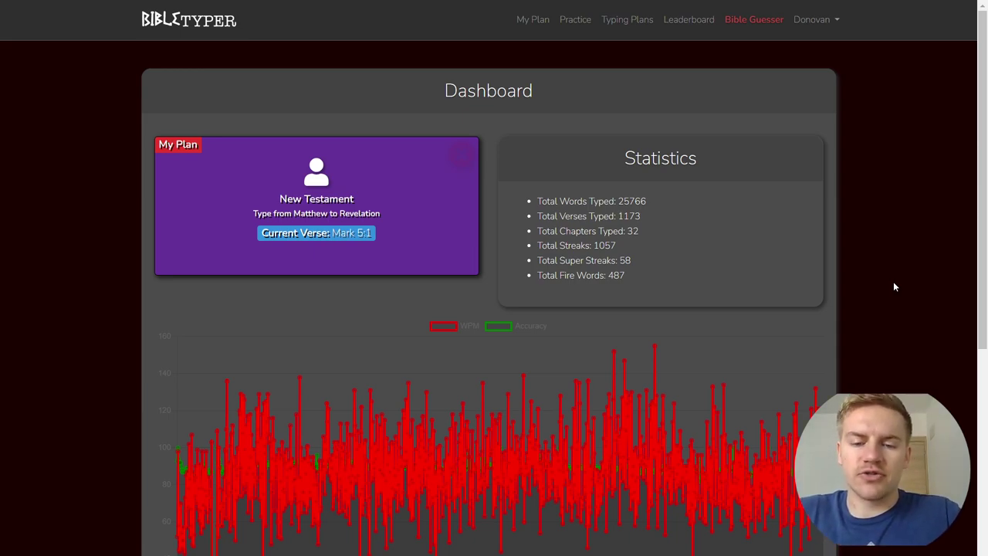
# - Open Mark 5:1 from the New Testament plan card and scroll through the chapter text
pyautogui.click(362, 178)
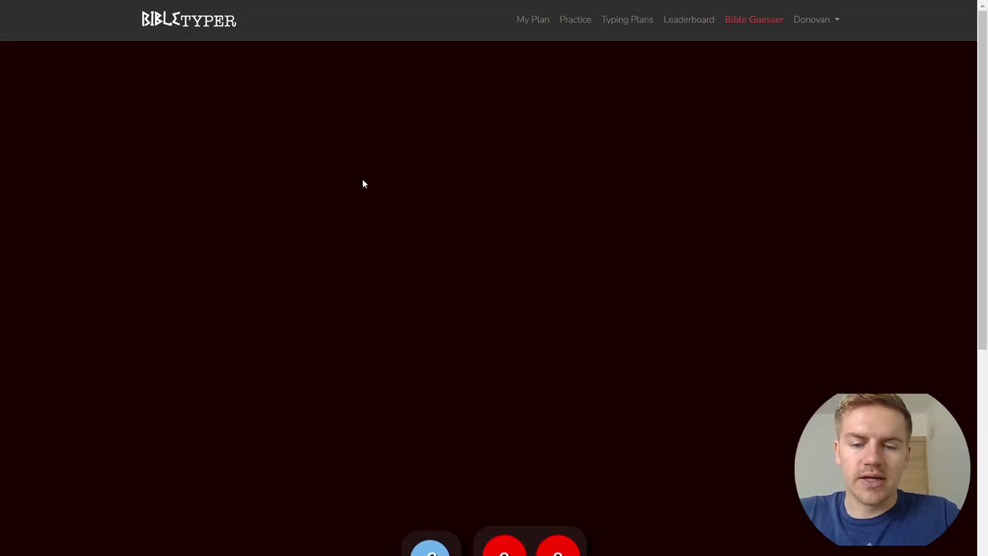
pyautogui.moveTo(985, 179)
pyautogui.mouseDown()
pyautogui.moveTo(985, 421)
pyautogui.moveTo(985, 150)
pyautogui.moveTo(985, 426)
pyautogui.moveTo(986, 134)
pyautogui.mouseUp()
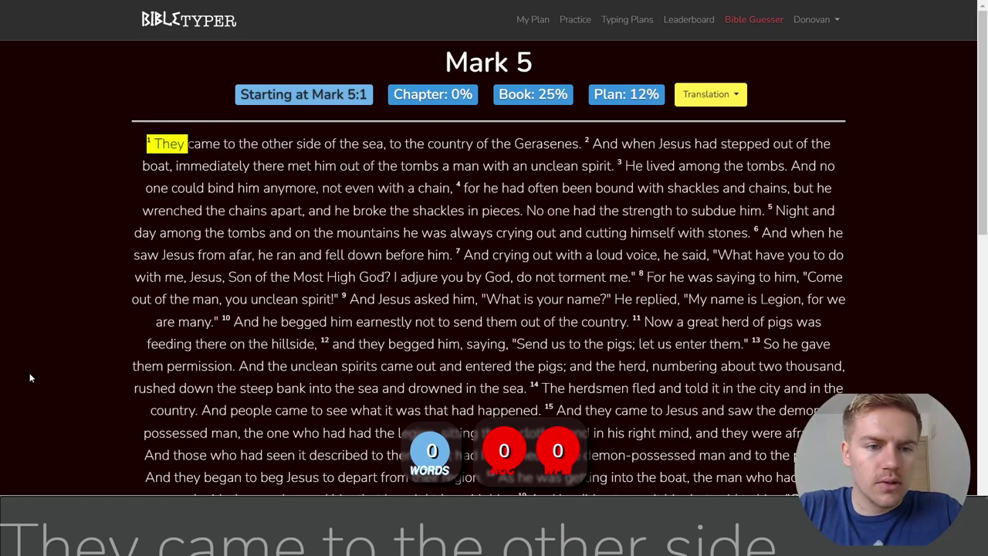
# - Type Mark 5:1–3 from 'They came to the other side', correcting 'Gerasenes'
pyautogui.write('They came to the o')
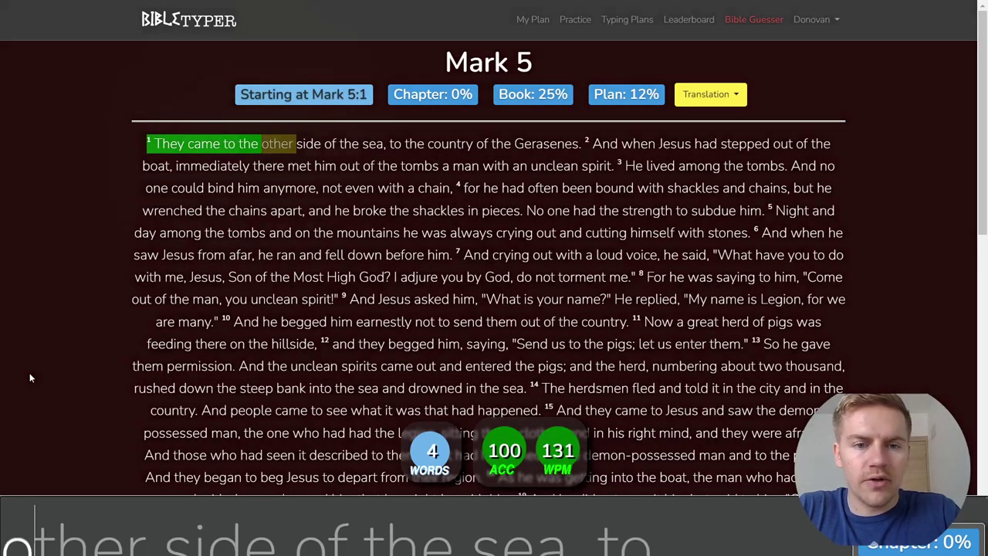
pyautogui.write('ther side of the ')
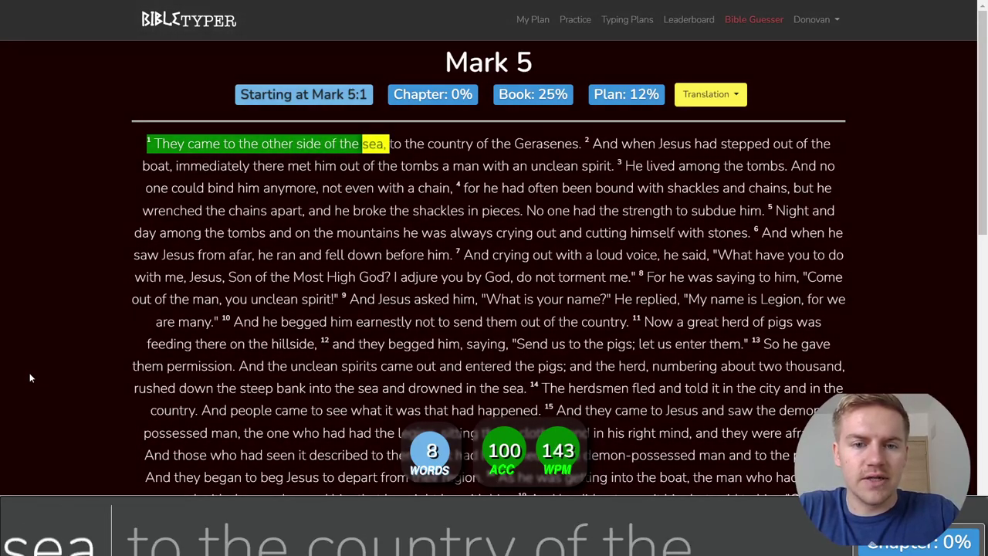
pyautogui.write(', to the country of G')
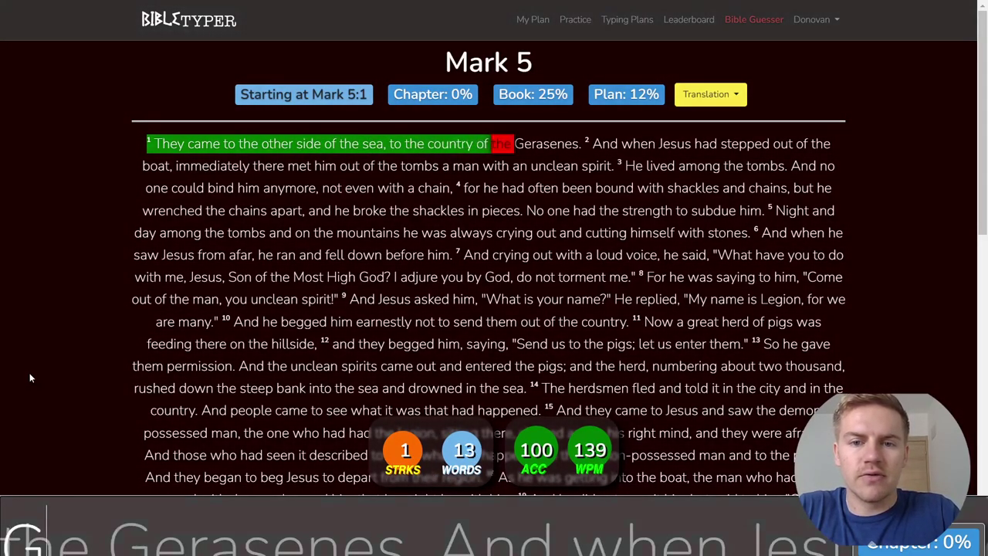
pyautogui.write('the')
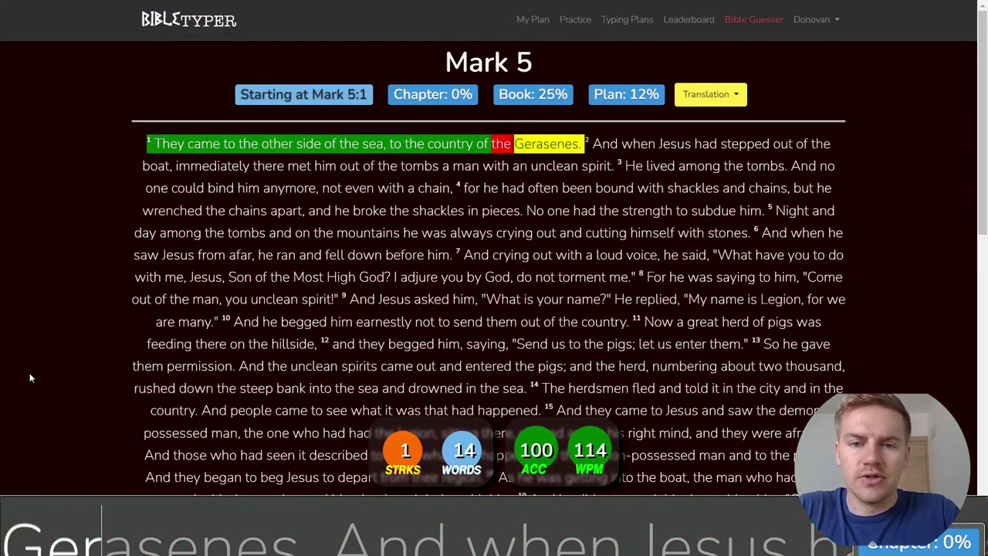
pyautogui.press('BackSpace')
pyautogui.write('es. And whe')
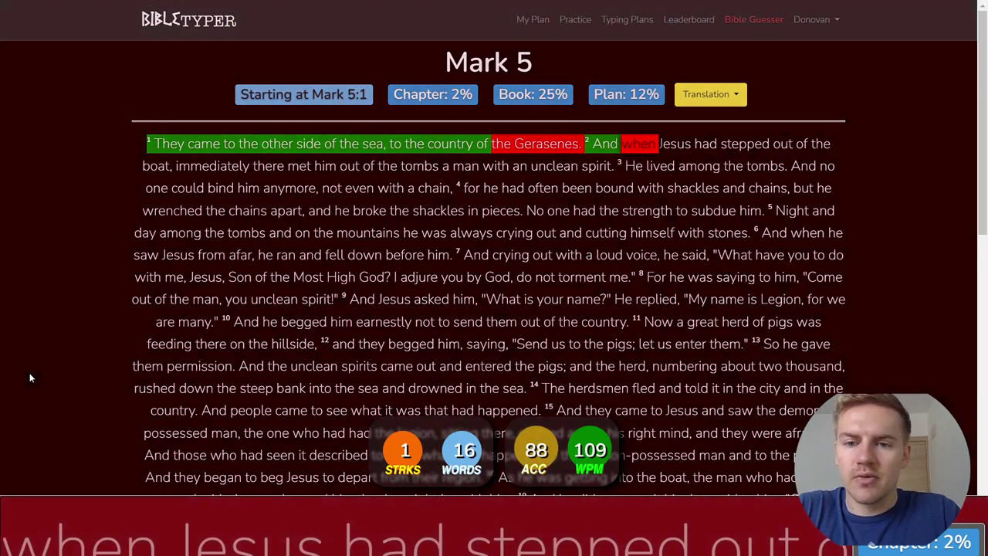
pyautogui.write('n Jesus had stepped')
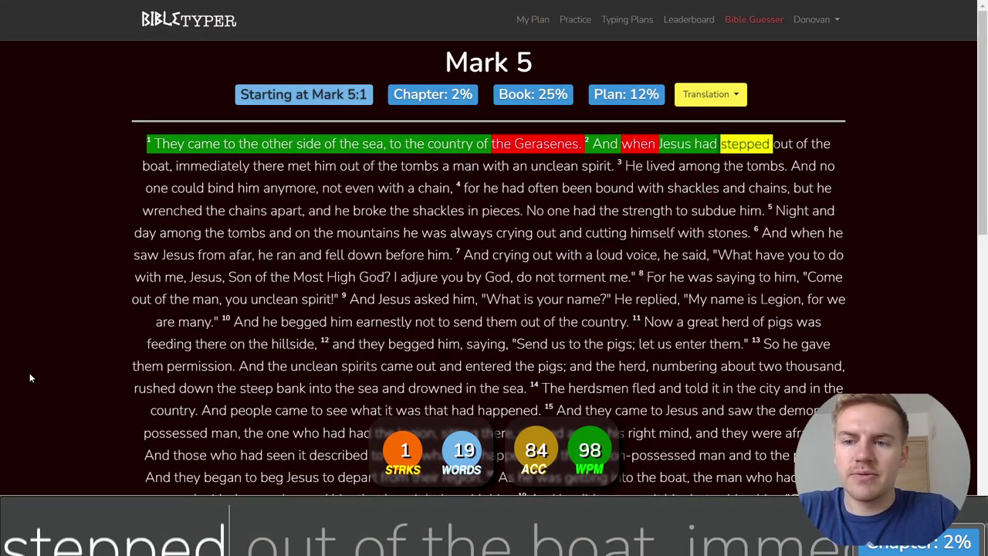
pyautogui.write(' out of the boat, immediatel')
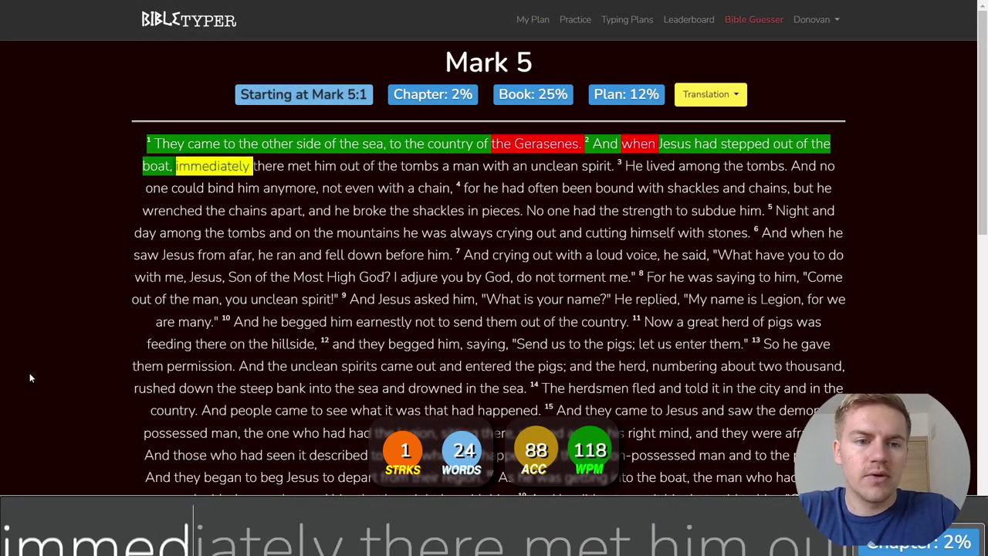
pyautogui.write('y there met him ')
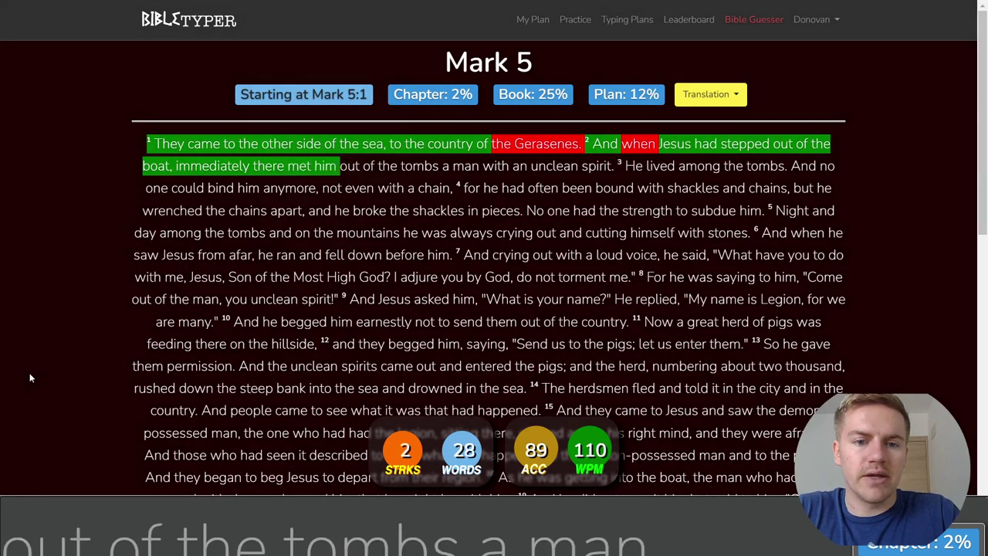
pyautogui.write('out of the tombs ')
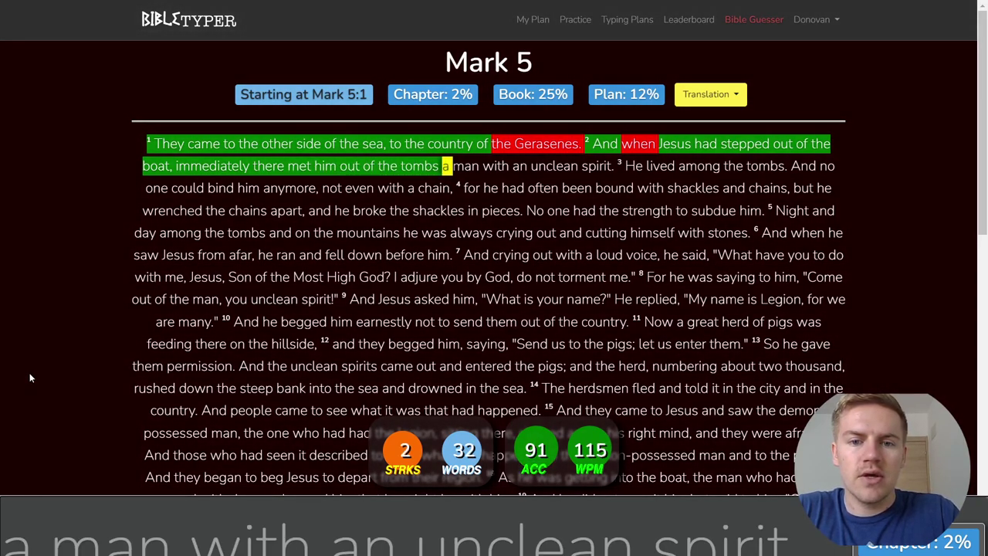
pyautogui.write('a man with an u')
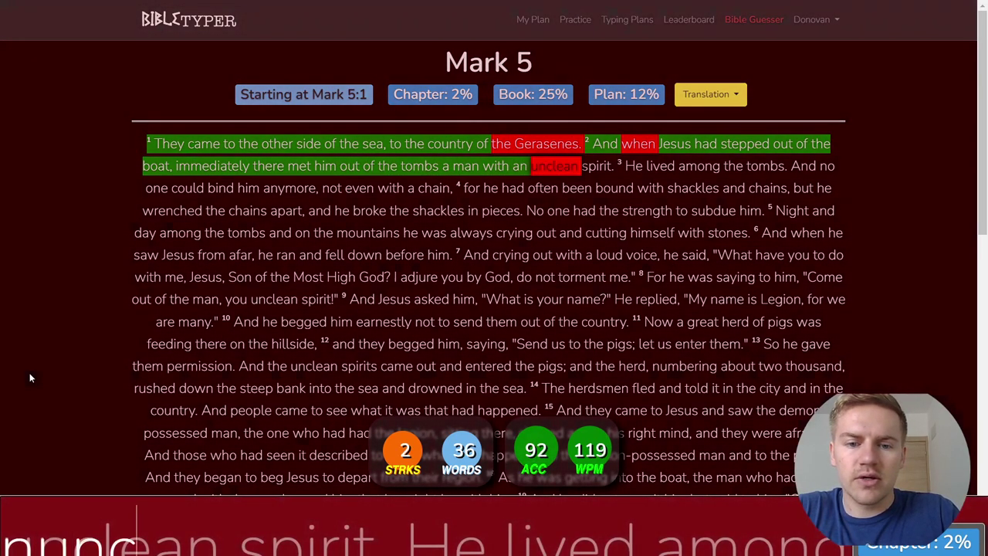
pyautogui.write('nclean spirit')
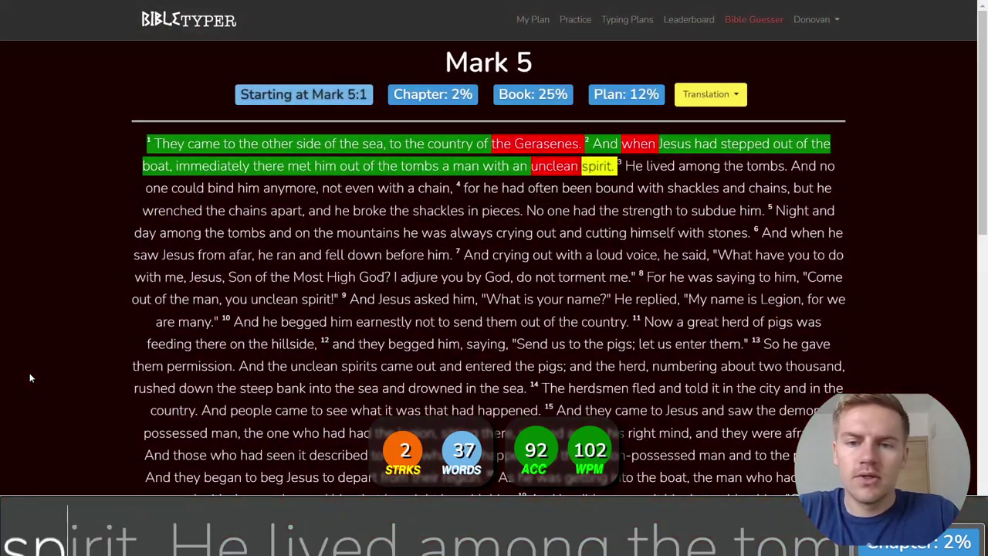
pyautogui.write('. He lived among ')
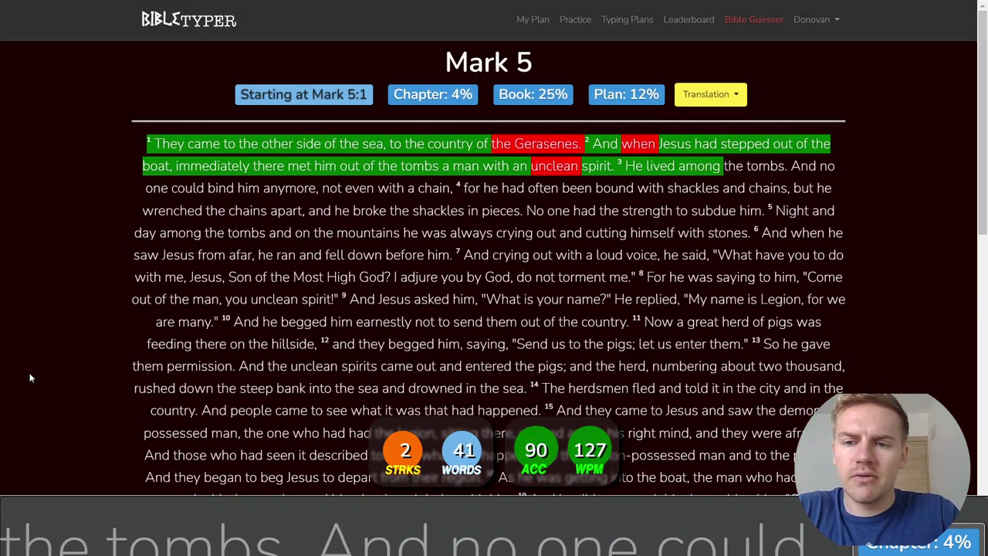
pyautogui.write('the tombs. And no one could bind him anymore, not even with a c')
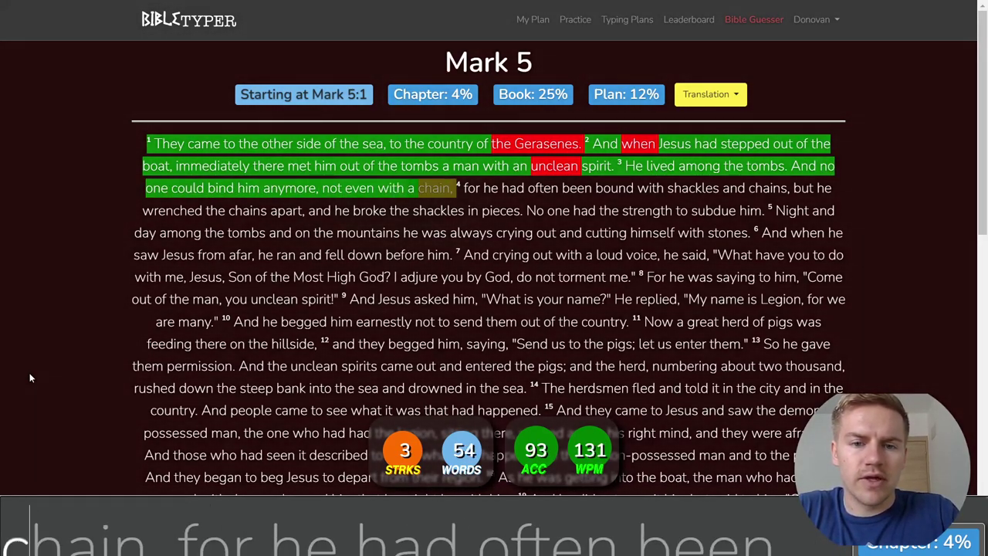
pyautogui.write('hain, for he had ')
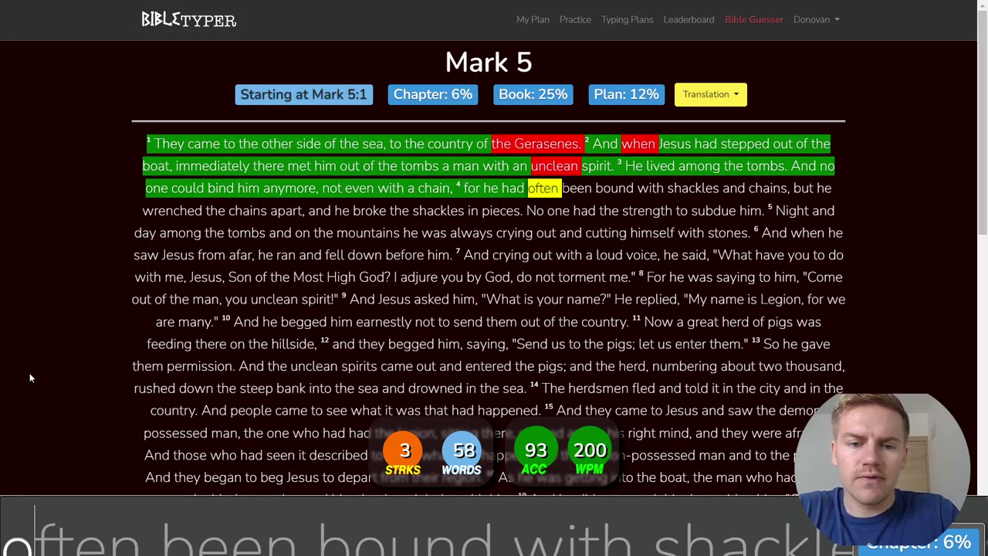
pyautogui.write('often been ')
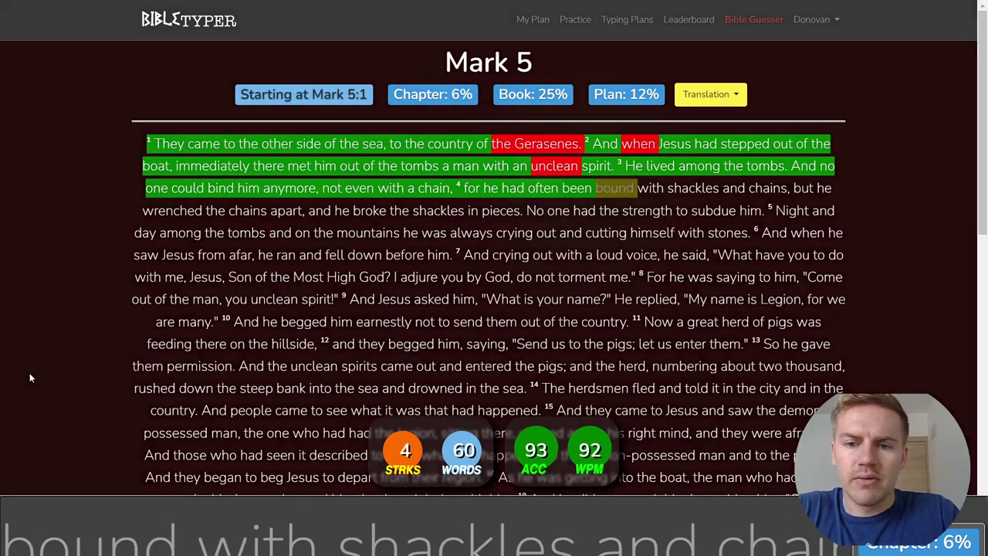
pyautogui.write('bound')
# - Type verse 4's 'shackles and chains… broke the shackles', fixing 'wrenched' and 'shackles'
pyautogui.press('BackSpace')
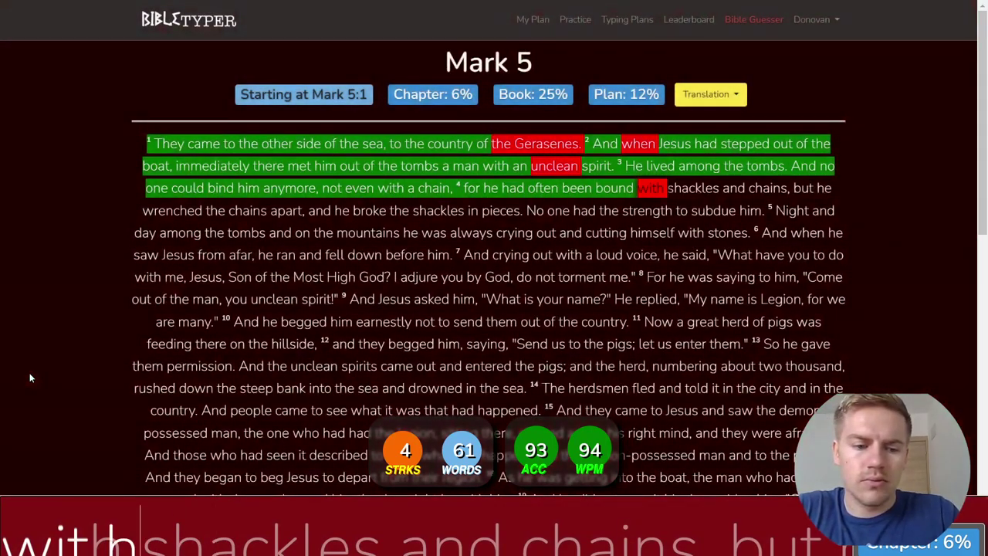
pyautogui.write('shackles and chains, but he wrenceh')
pyautogui.press('BackSpace')
pyautogui.press('BackSpace')
pyautogui.write('hed the chains apart, and ')
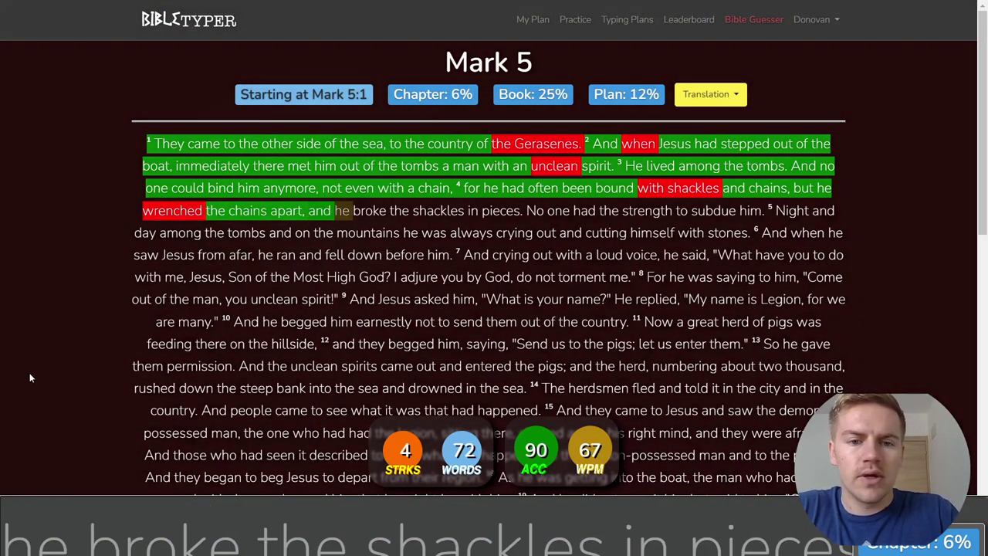
pyautogui.write('he broke the shackl')
pyautogui.press('BackSpace')
pyautogui.write('e')
pyautogui.press('BackSpace')
# - Type verses 4–6 through 'ran and fell down before him', correcting 'And'
pyautogui.write('les in pieces. No  had the st')
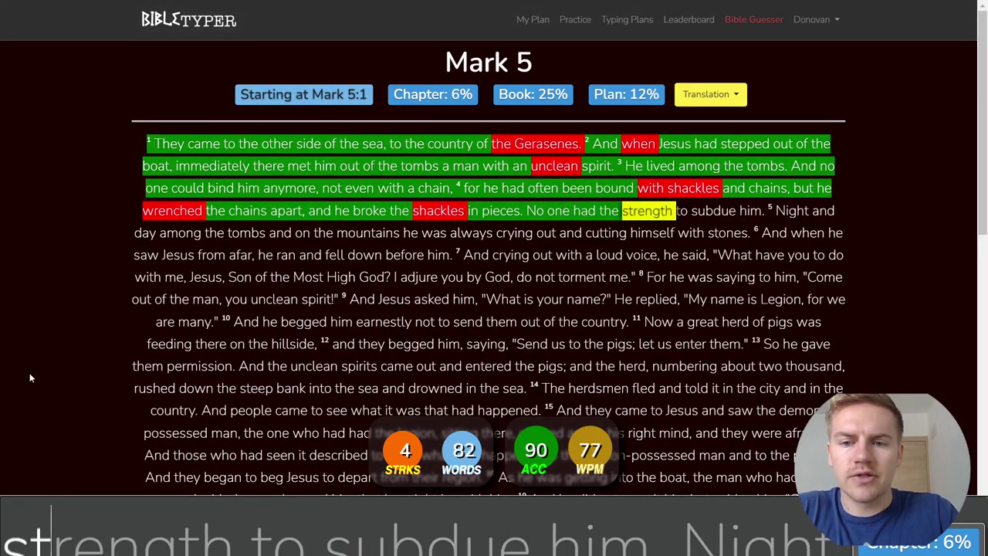
pyautogui.write(' to se ')
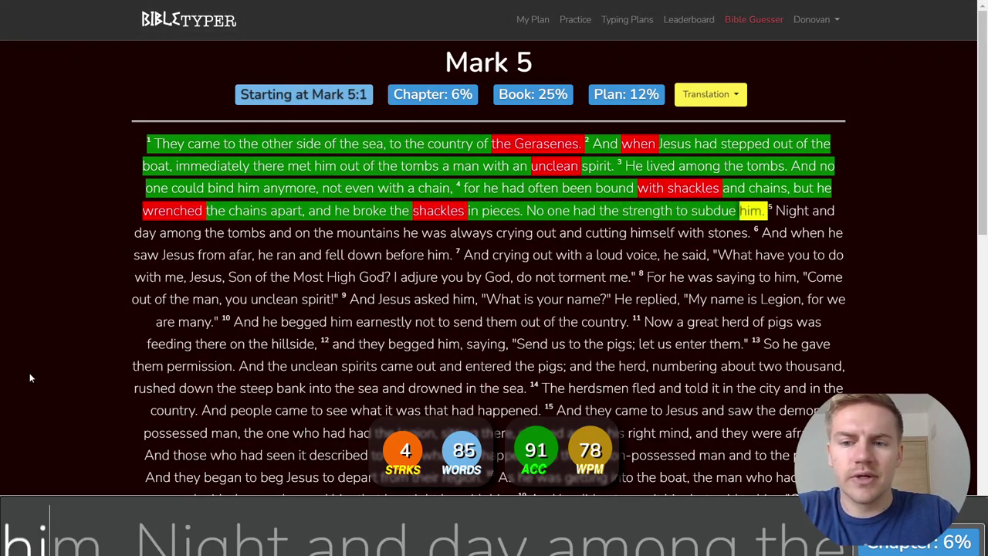
pyautogui.write('him. t ')
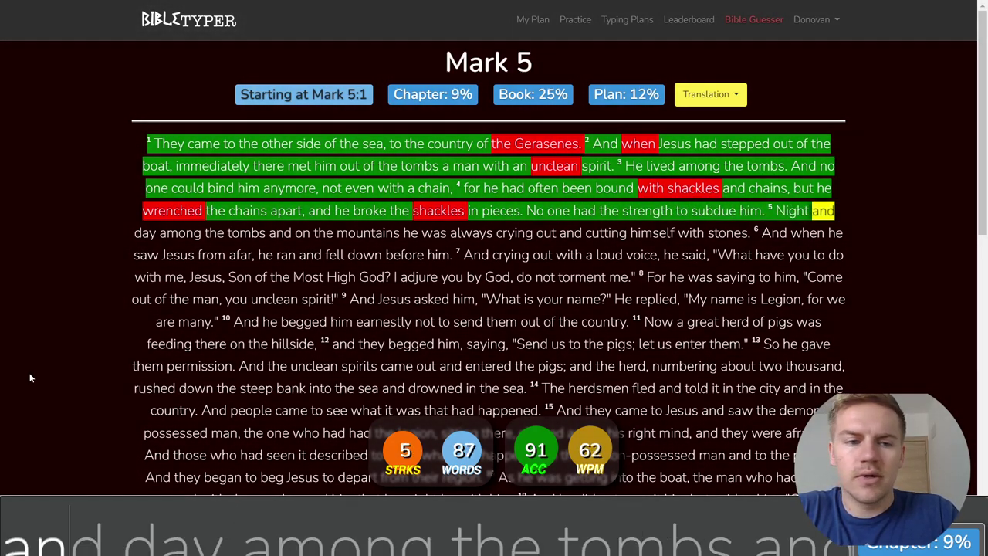
pyautogui.write('d day among the tombs')
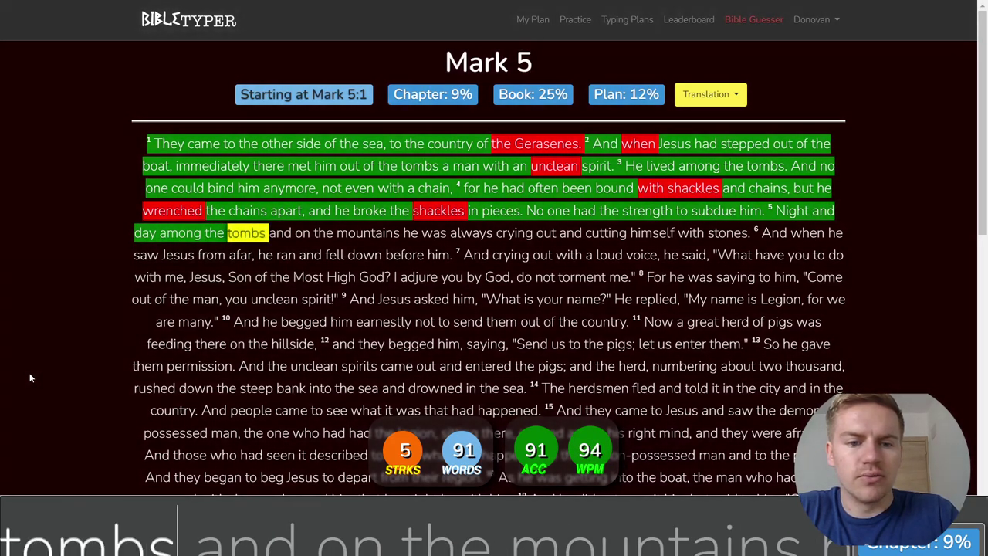
pyautogui.write(' and on the mountains ')
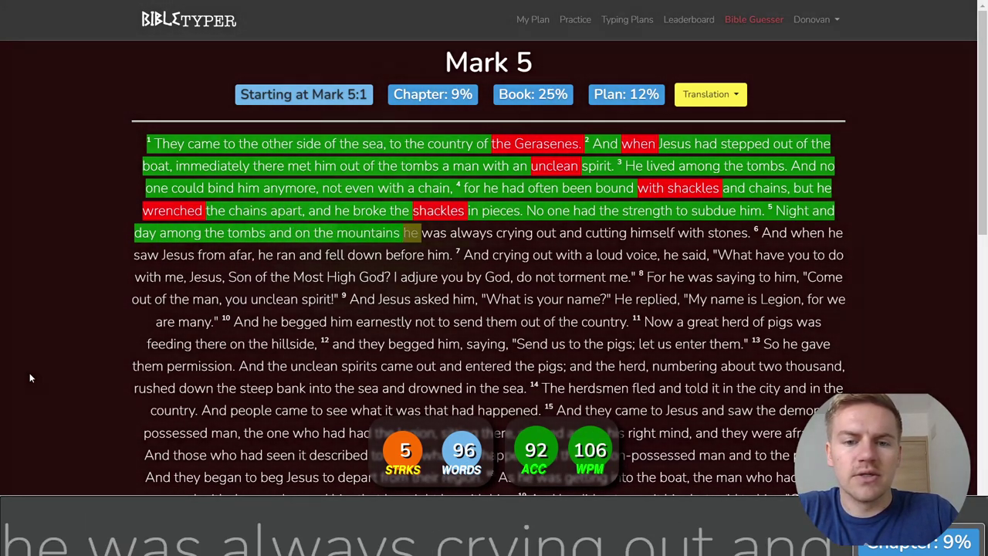
pyautogui.write('he was always cryng out and c himself with stones. AN')
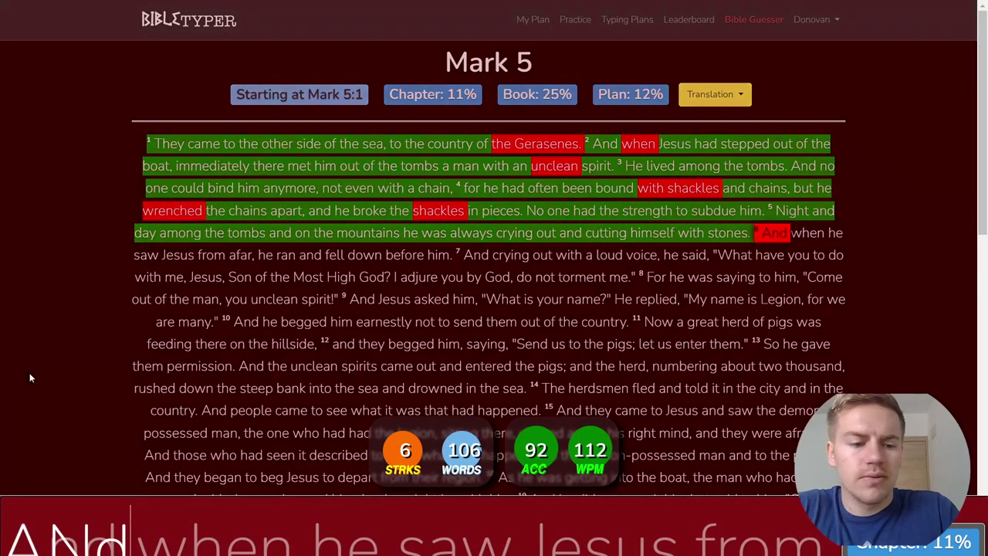
pyautogui.press('BackSpace')
pyautogui.write('nd when he ')
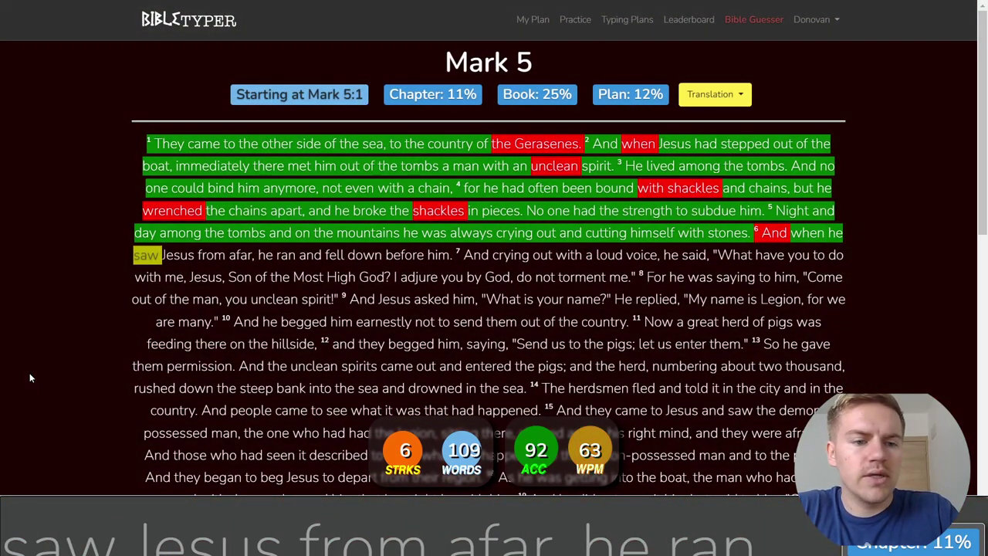
pyautogui.write('saw Jesus from afar, he ran and fell down before him. AN')
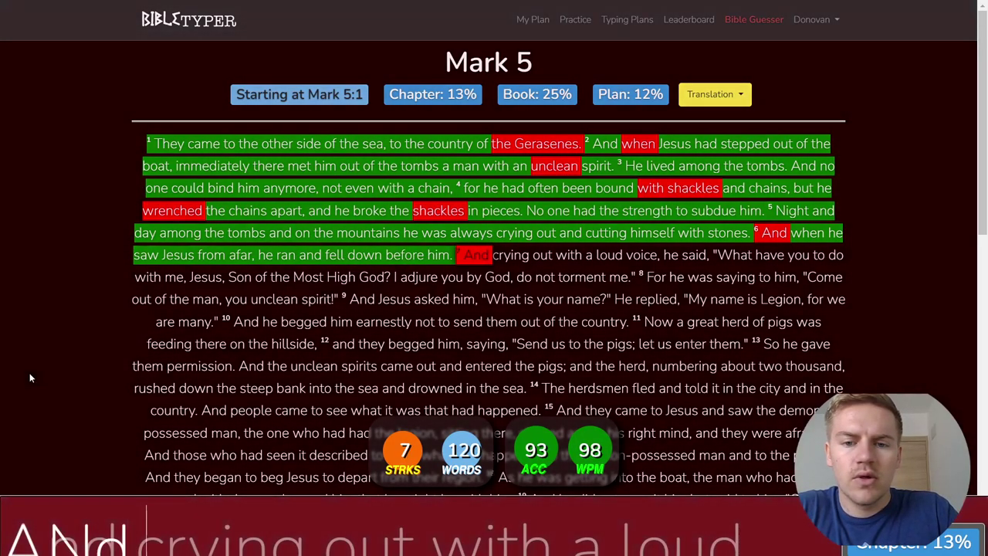
# - Type verse 7 through 'I adjure you by God, do not torment me', fixing 'High'
pyautogui.press('BackSpace')
pyautogui.press('BackSpace')
pyautogui.write('And crying out with a loud voice, he said, "')
pyautogui.write(' have')
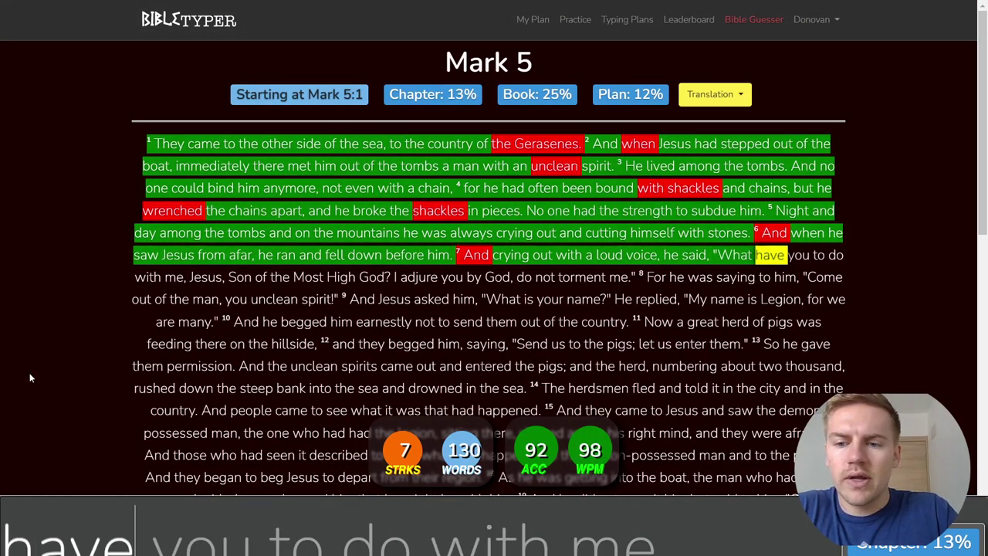
pyautogui.write(' you to do with me. ')
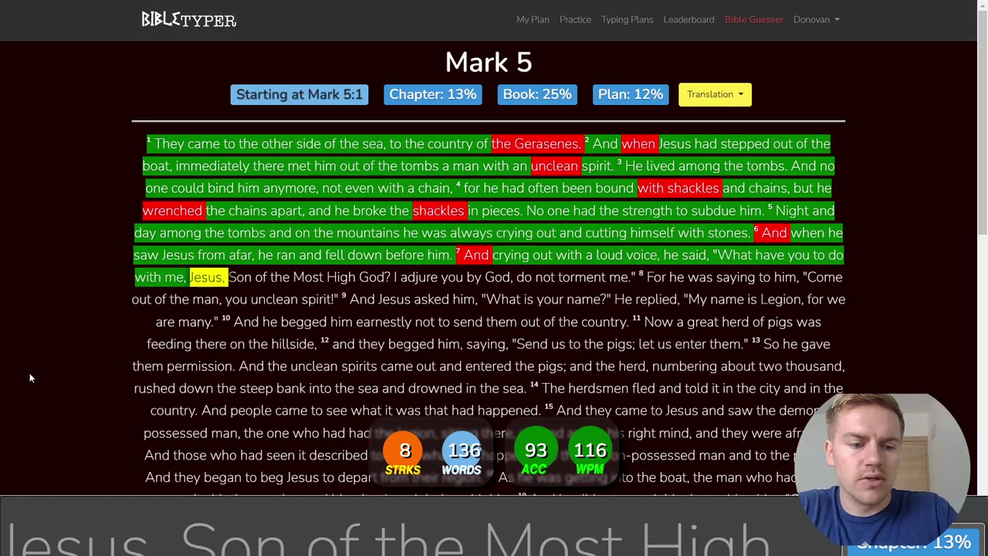
pyautogui.write('Son of the Most h')
pyautogui.press('BackSpace')
pyautogui.write('Hig')
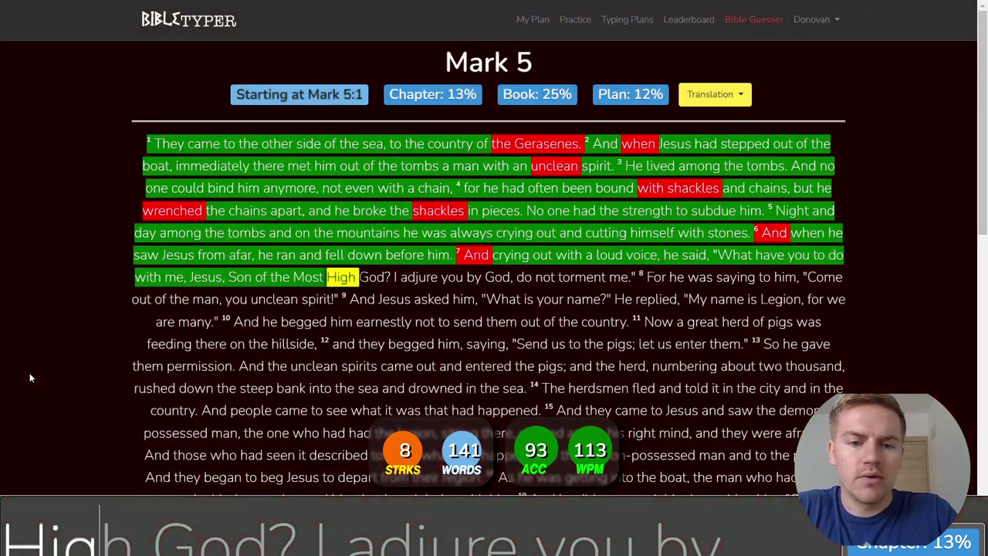
pyautogui.write('h God? I ')
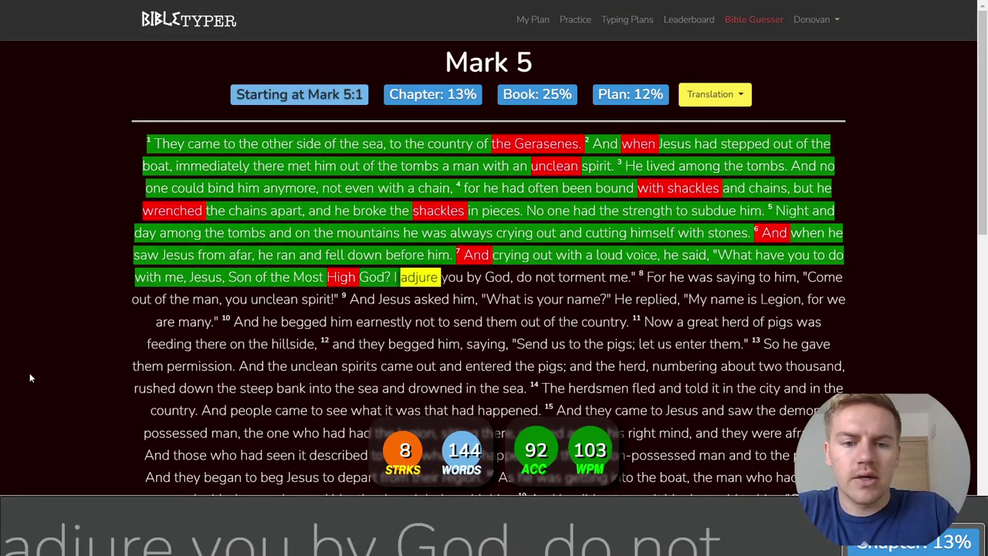
pyautogui.write('us')
pyautogui.press('BackSpace')
pyautogui.write('r')
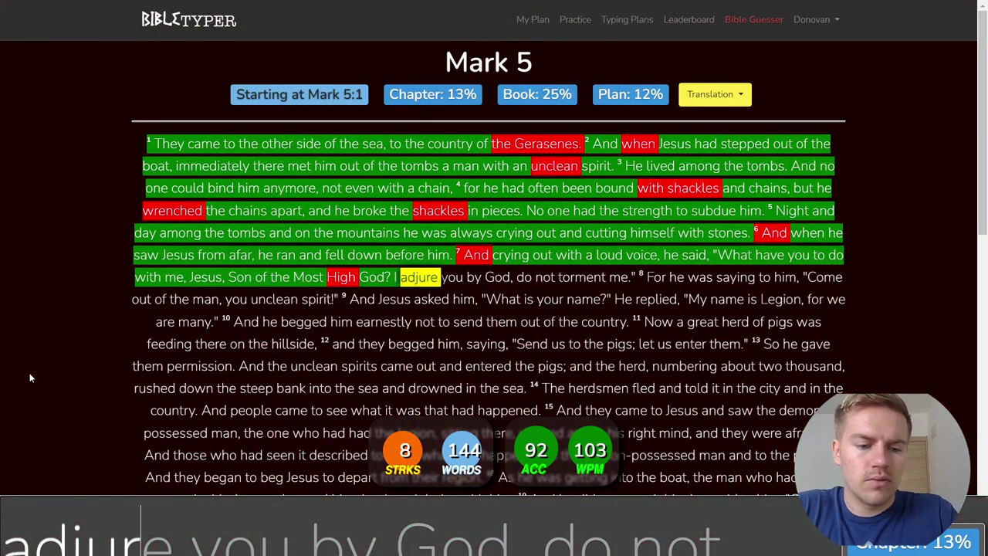
pyautogui.write('e you by God, do not ')
pyautogui.write('torment me." For he wa')
pyautogui.write('a')
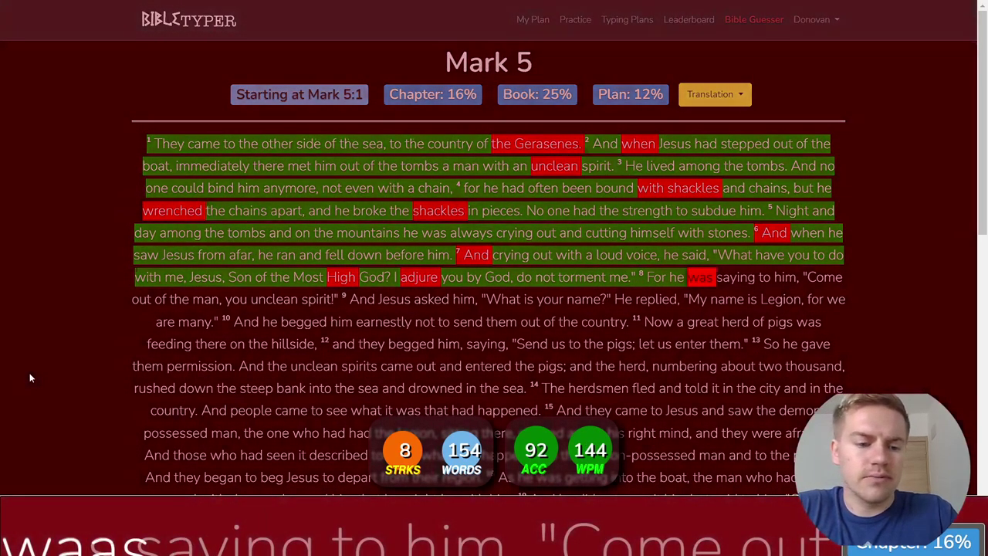
# - Type verses 8–9, 'Come out of the man, you unclean spirit' through 'My name is Legion'
pyautogui.press('BackSpace')
pyautogui.write('s saying to ')
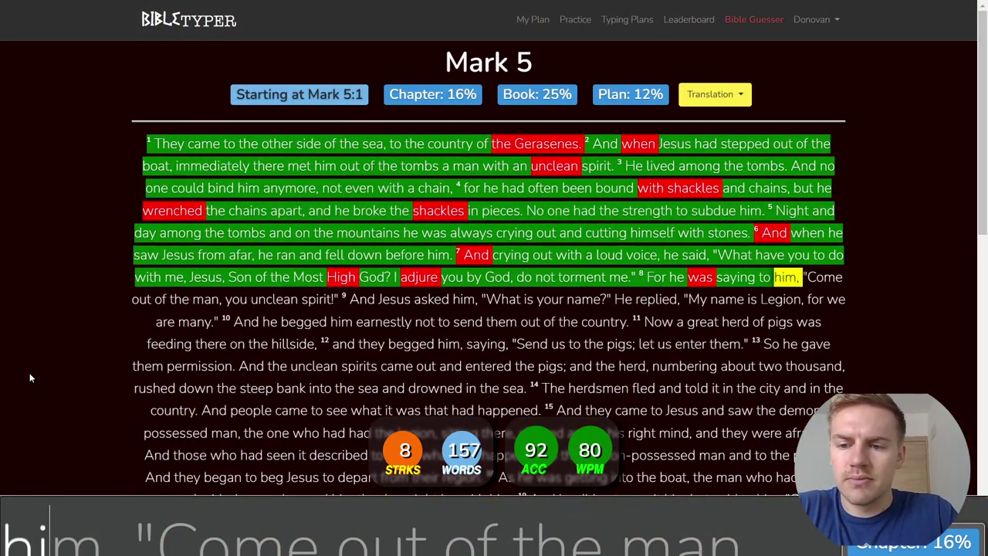
pyautogui.write('him')
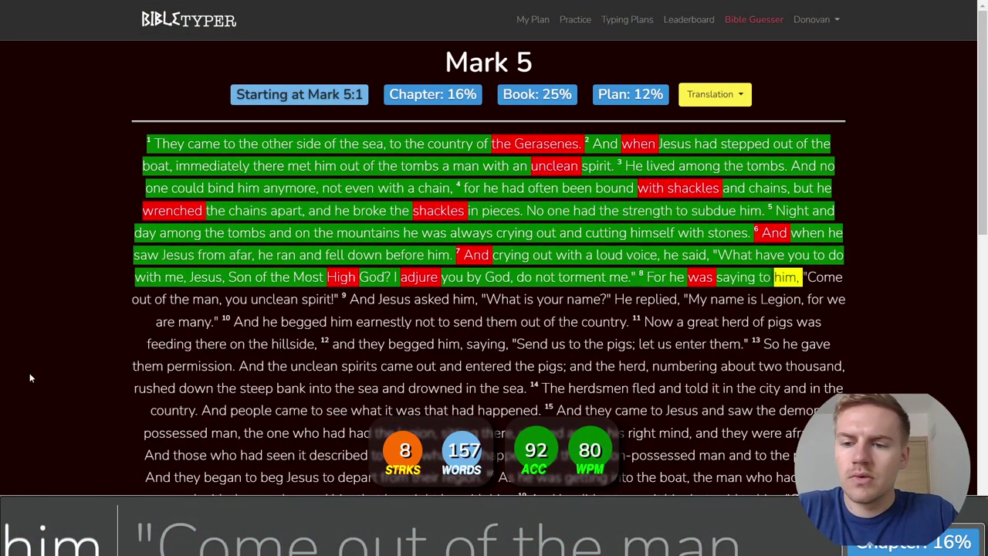
pyautogui.write(', "Come ont of th')
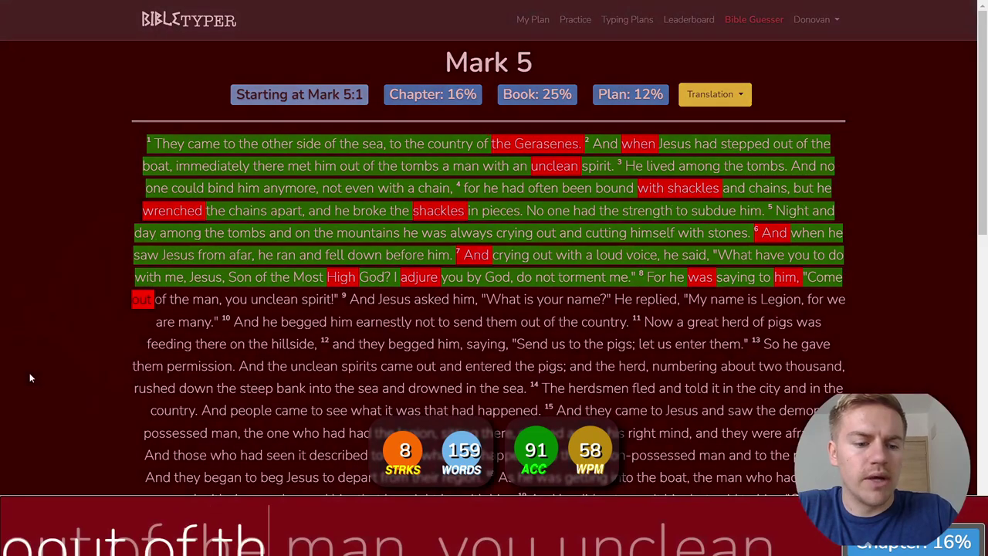
pyautogui.press('BackSpace')
pyautogui.press('BackSpace')
pyautogui.press('BackSpace')
pyautogui.write('ut of the man, you u')
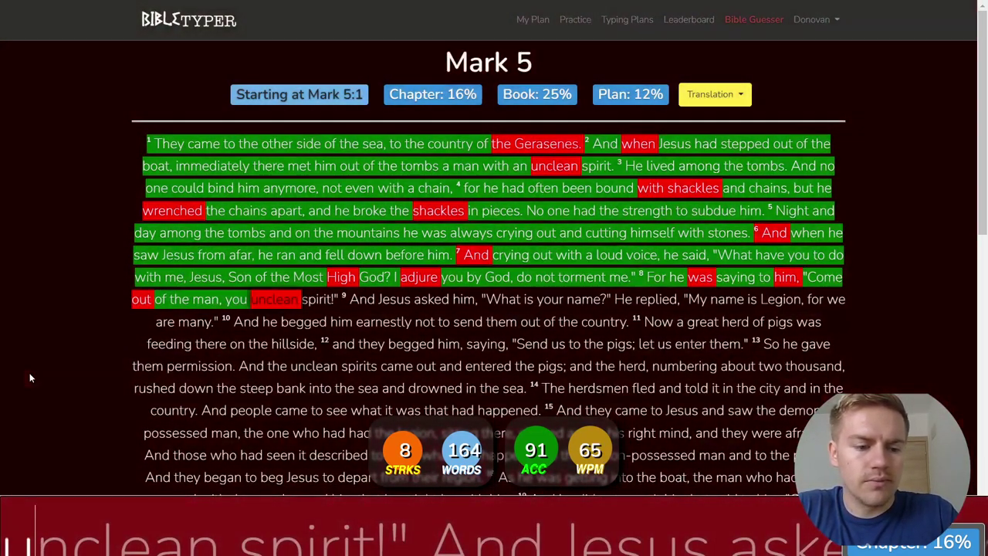
pyautogui.press('BackSpace')
pyautogui.write('unclean spir')
pyautogui.write('" ')
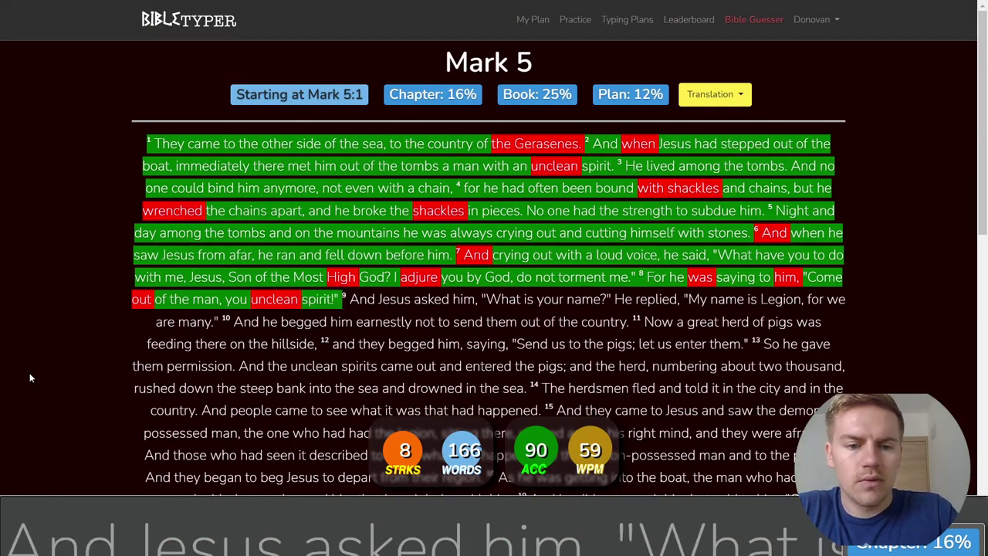
pyautogui.write('And ')
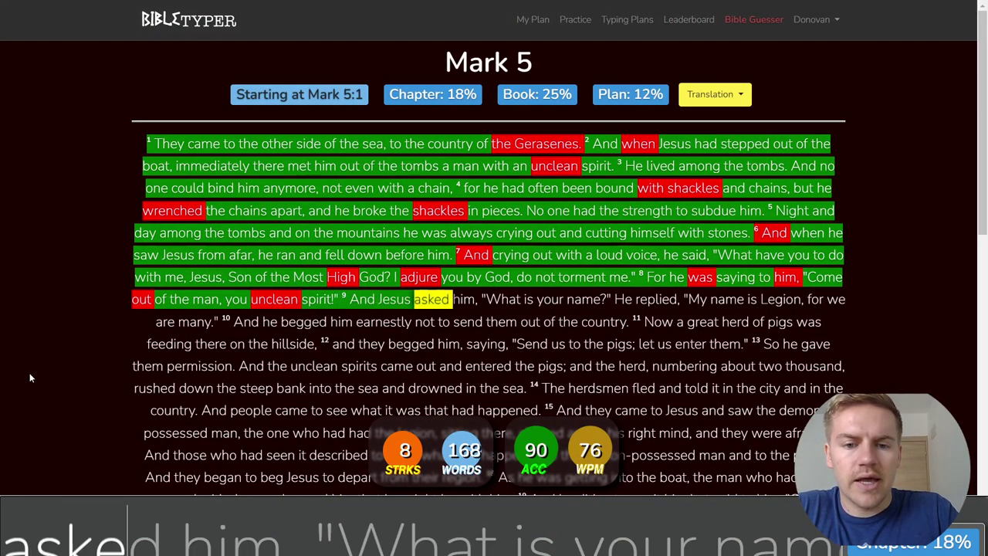
pyautogui.write(' asked him, "What is your nam" ')
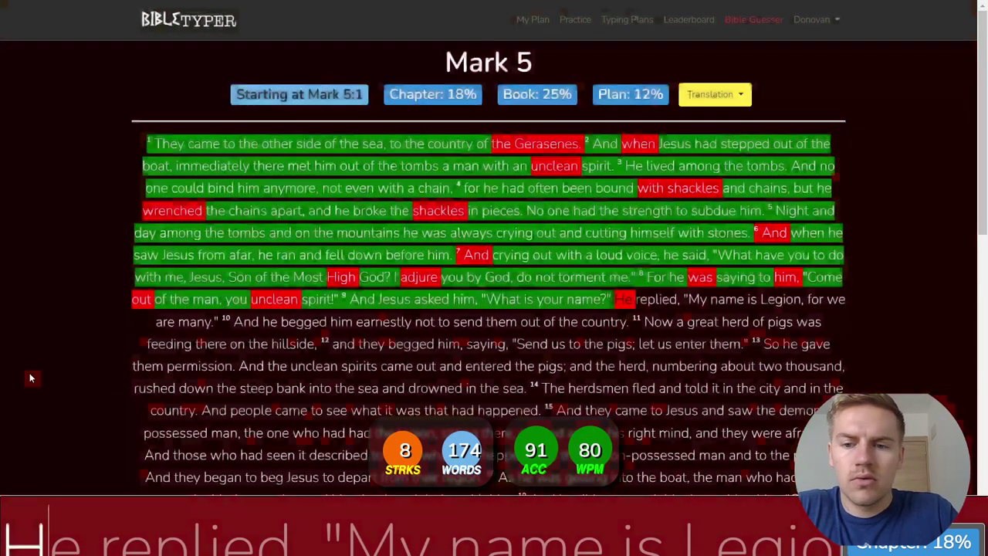
pyautogui.write('He red, ')
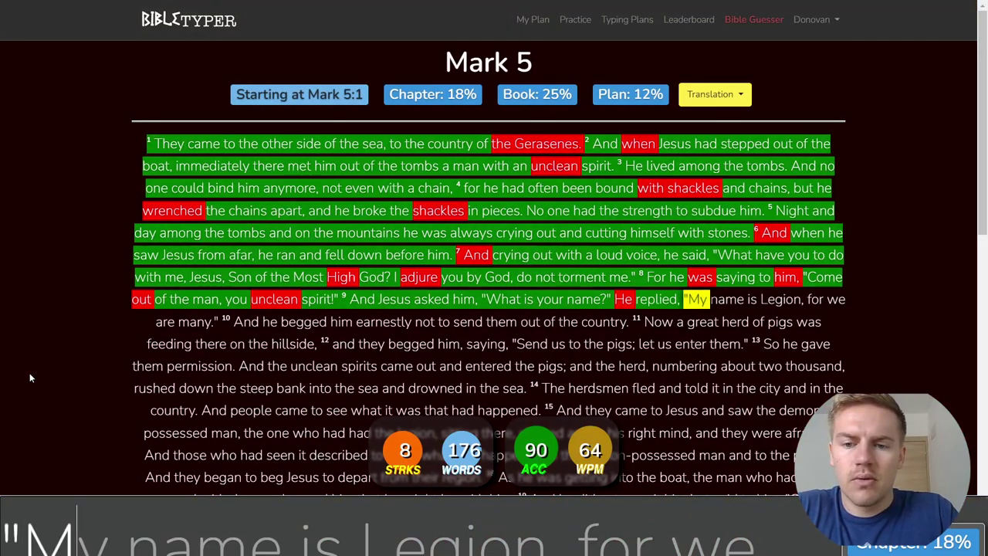
pyautogui.write('y name is L')
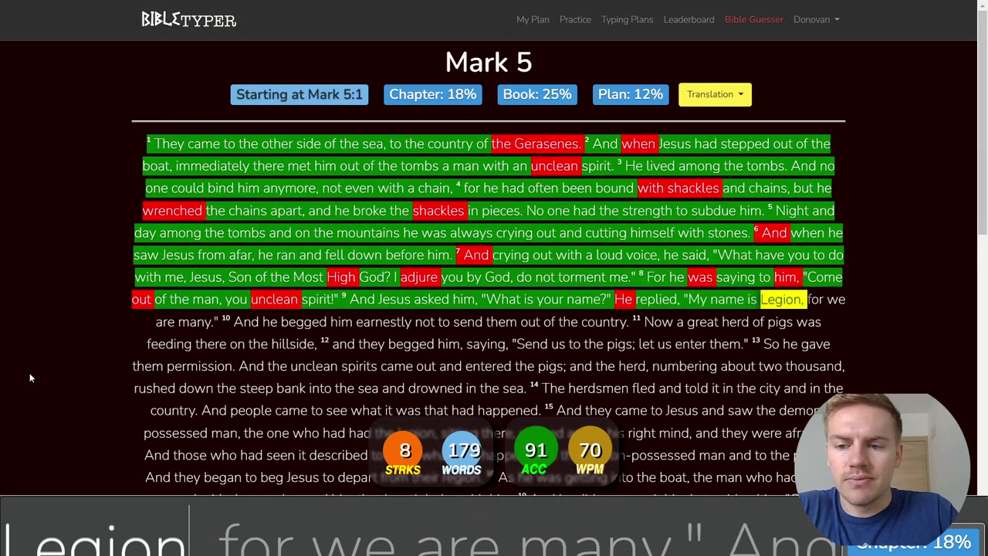
pyautogui.write(', for we are man')
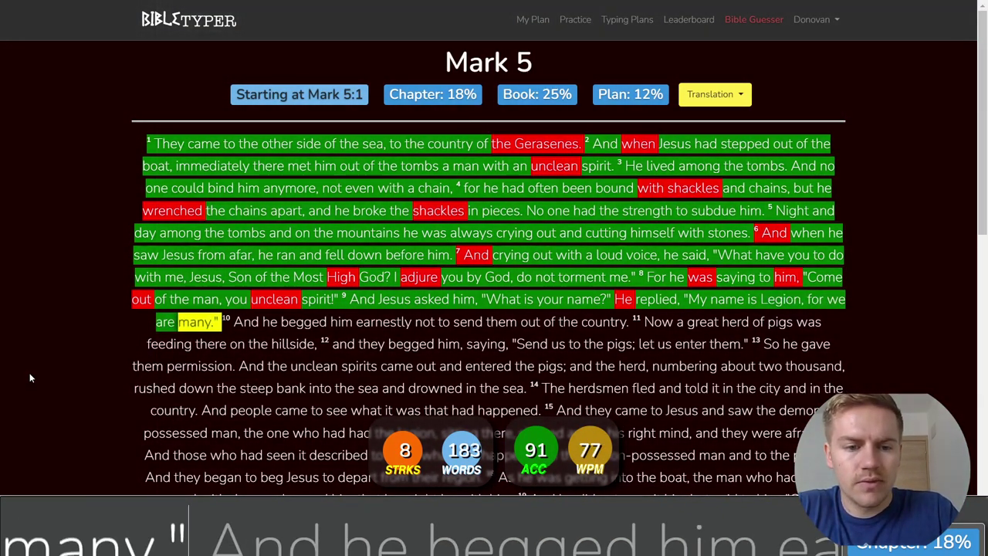
pyautogui.write(' And he begged him earn not to send them out of the country.  a ')
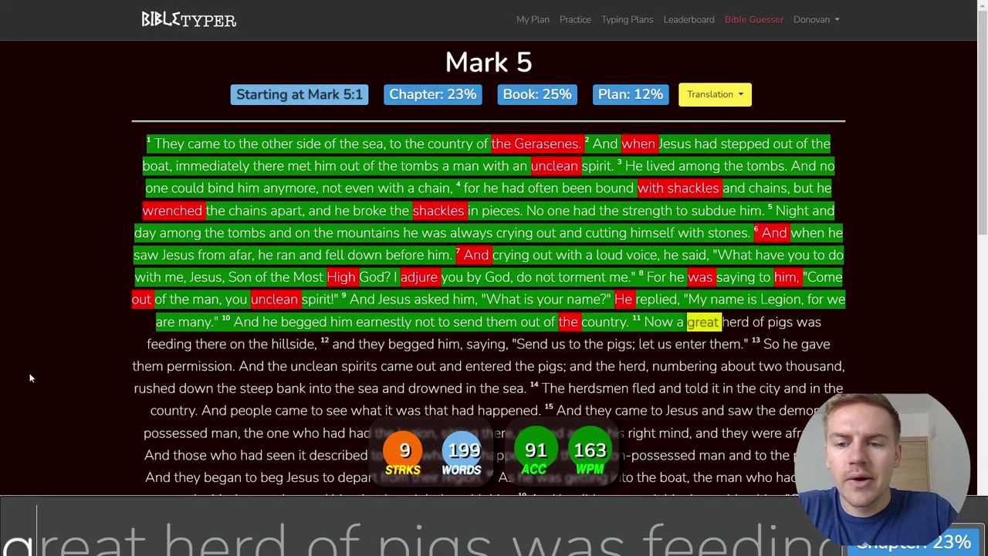
pyautogui.write('great herd of pigs was ing there on teh ')
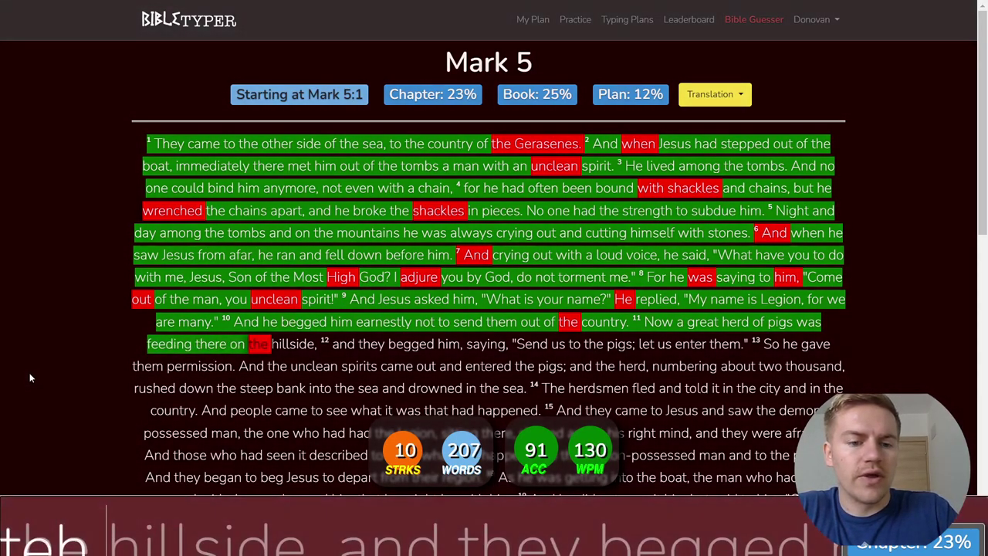
pyautogui.write('hill')
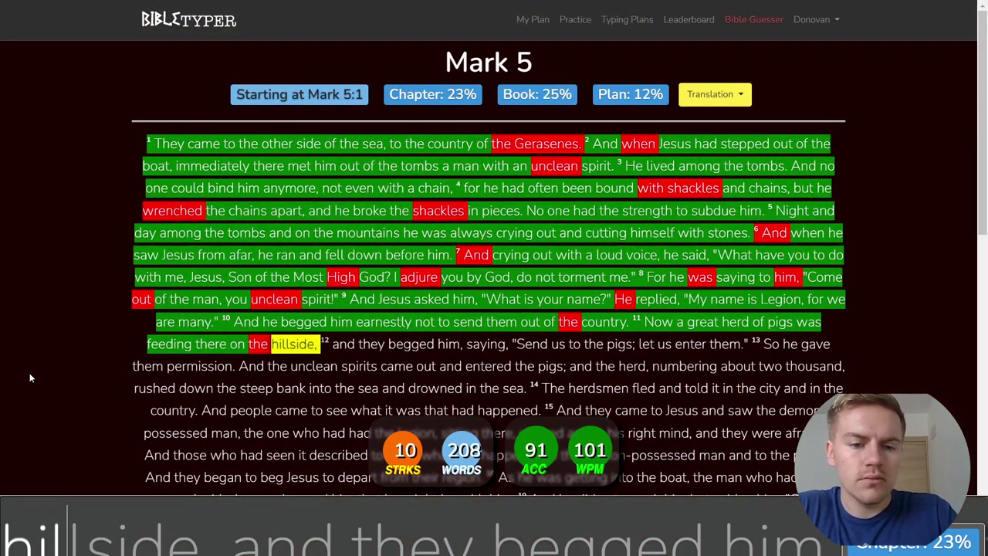
pyautogui.write(', and they ')
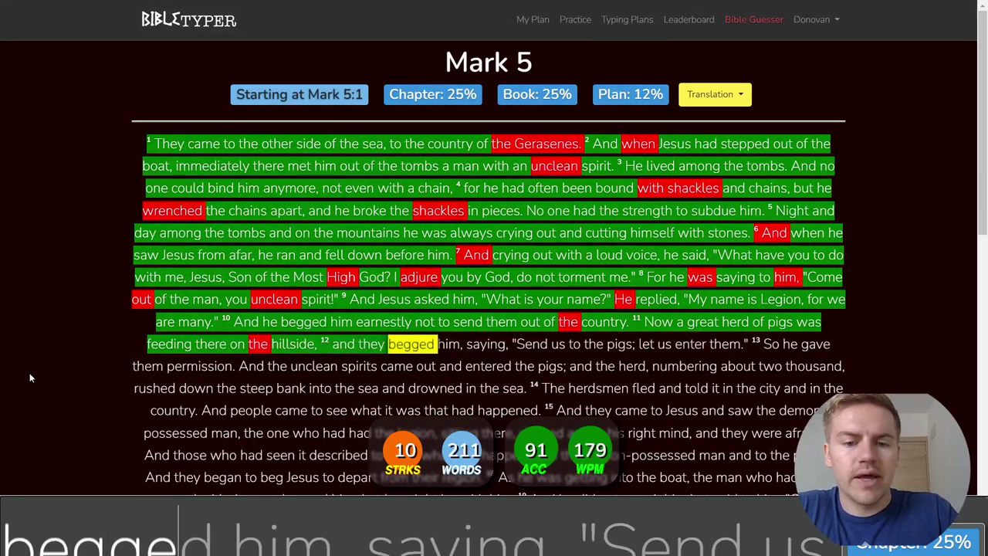
pyautogui.write('d him, sai')
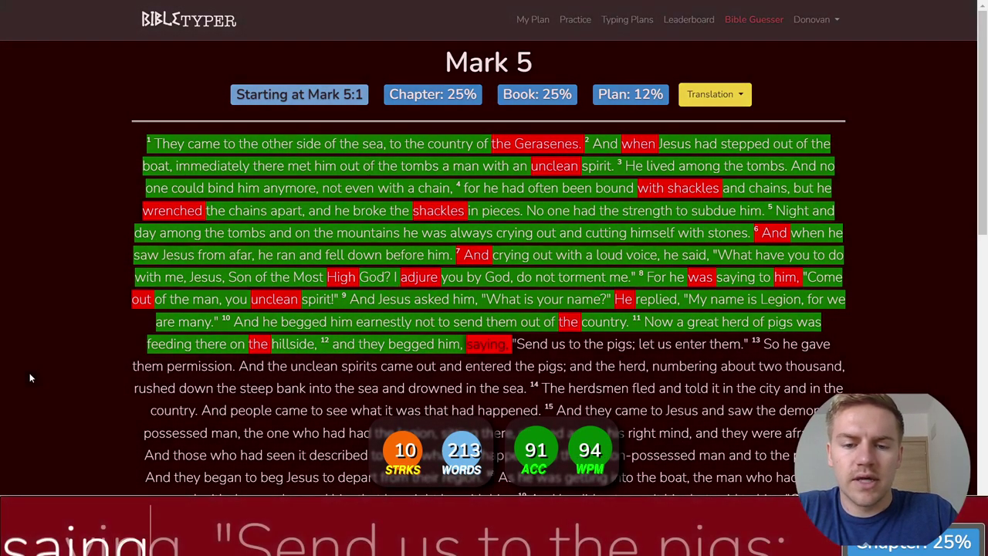
# - Type verses 10–13, 'Send us to the pigs' through 'down the steep bank into the sea'
pyautogui.press('BackSpace')
pyautogui.write('y, ')
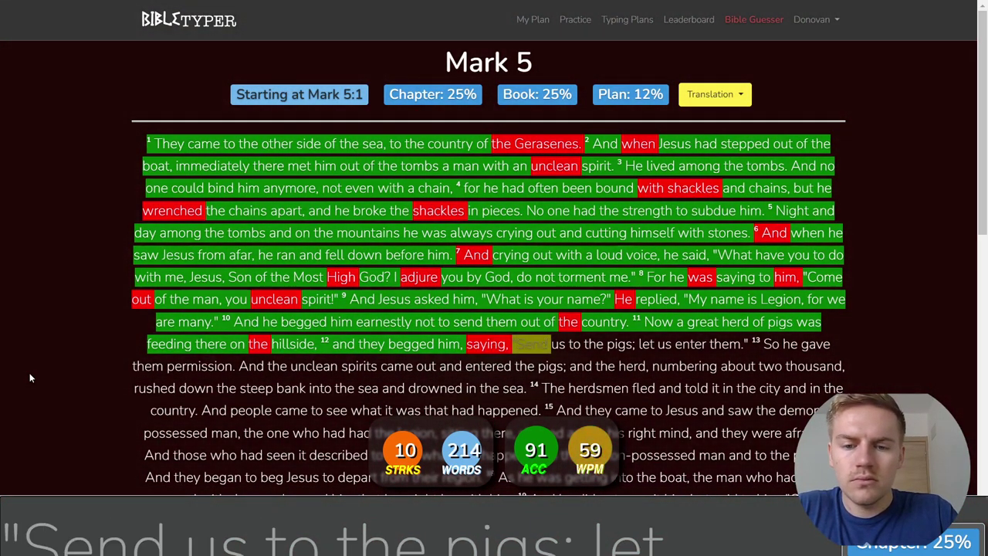
pyautogui.write('nd up')
pyautogui.press('BackSpace')
pyautogui.write('s to the pigs; let us enter " ')
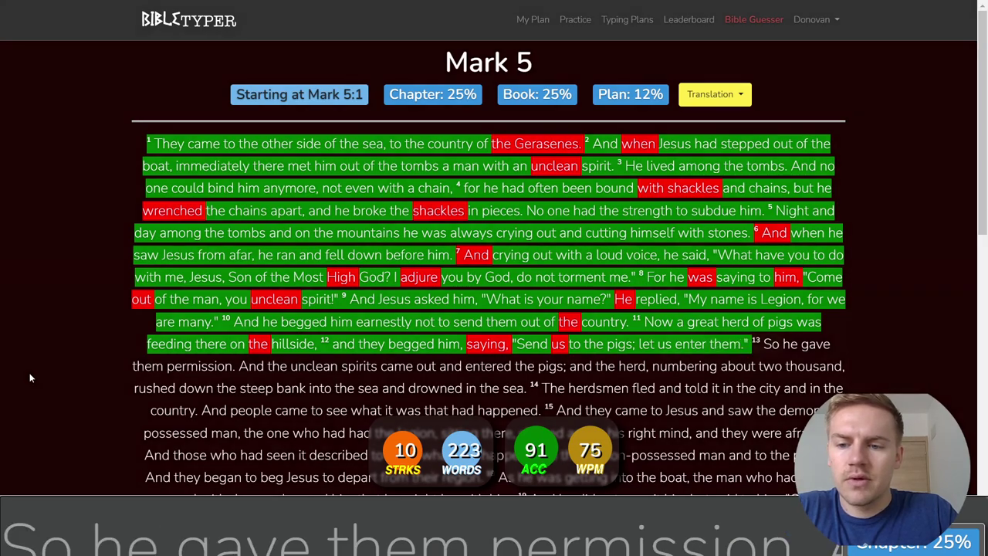
pyautogui.write(' he gave them ')
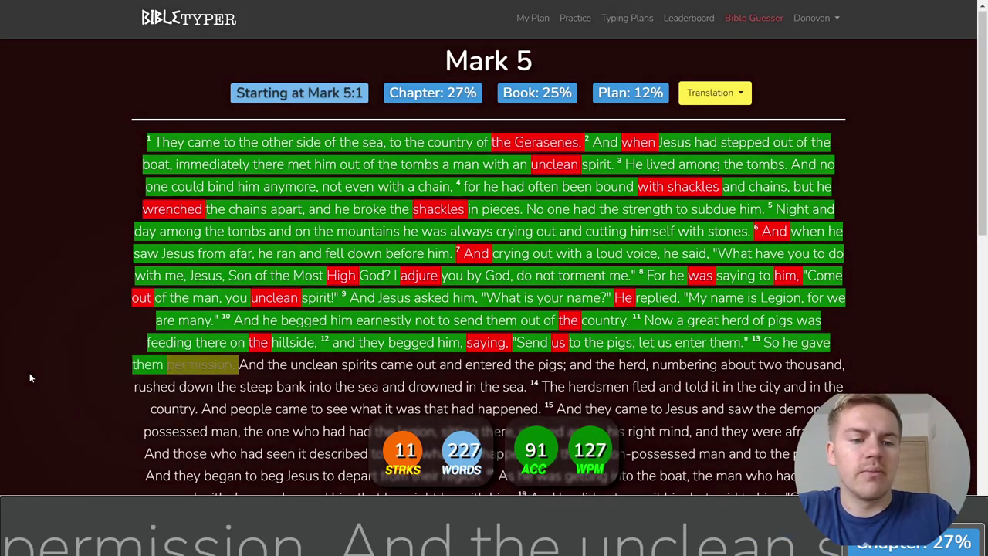
pyautogui.write('sion. And the ean s')
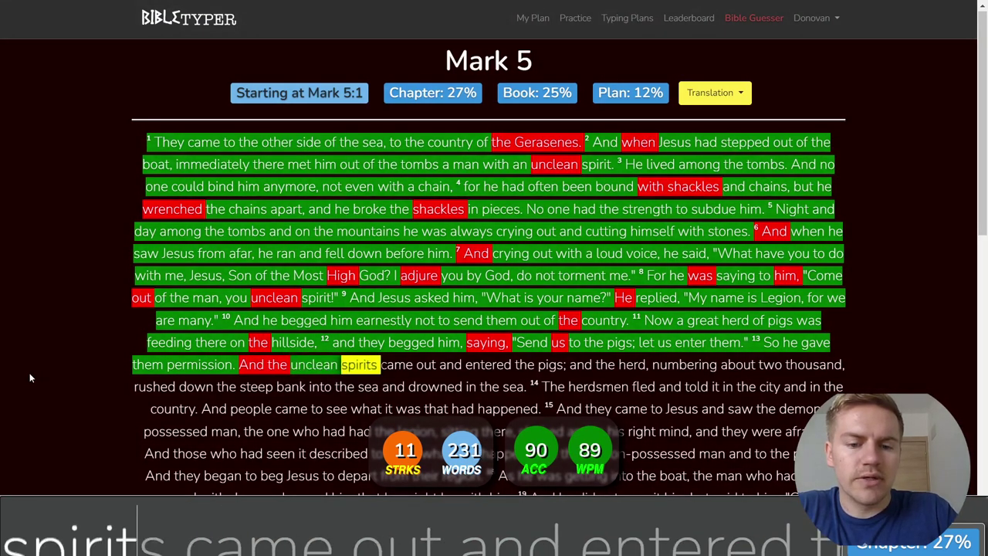
pyautogui.write(' came out and e')
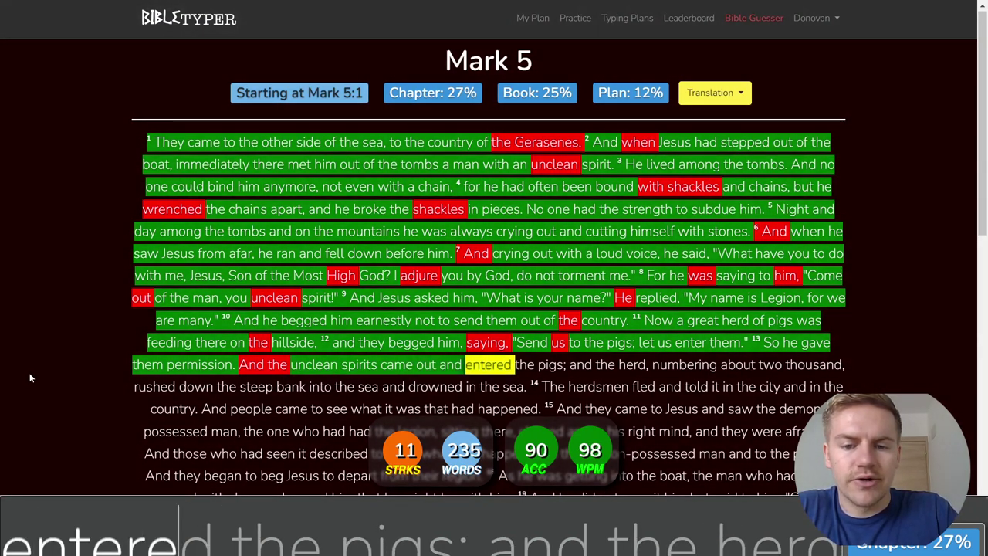
pyautogui.write('d the pigs; and the herd, numbering about two thousandsrushed')
pyautogui.press('BackSpace')
pyautogui.press('BackSpace')
pyautogui.press('BackSpace')
pyautogui.press('BackSpace')
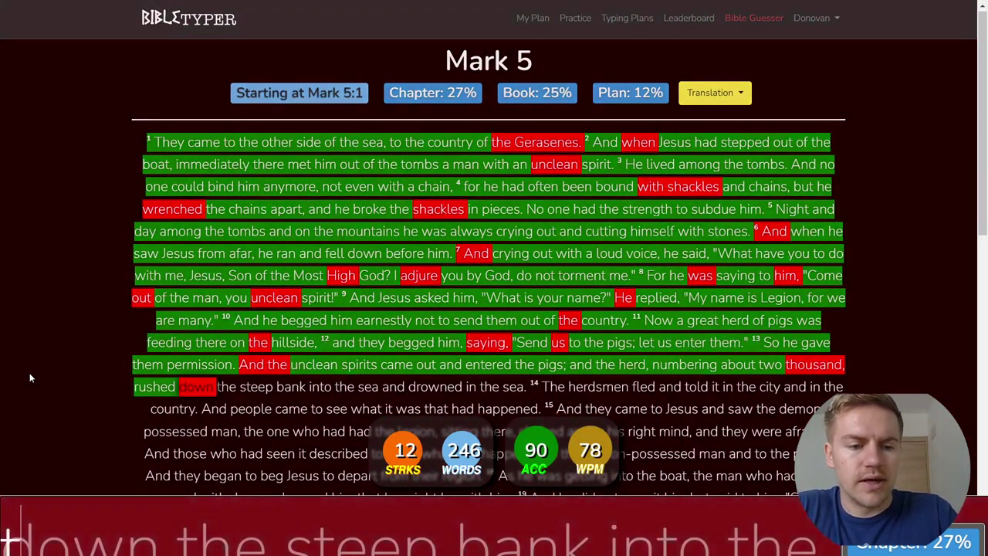
pyautogui.write('down the s')
pyautogui.write('p bank into the sea')
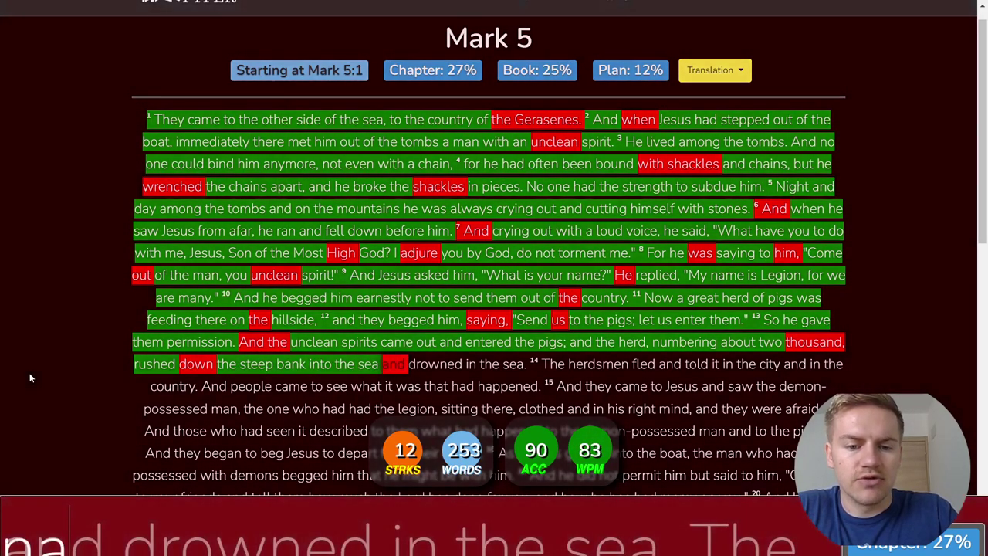
# - Type from 'drowned in the sea' through the herdsmen's report into verse 16
pyautogui.write('d ')
pyautogui.write('ned in ')
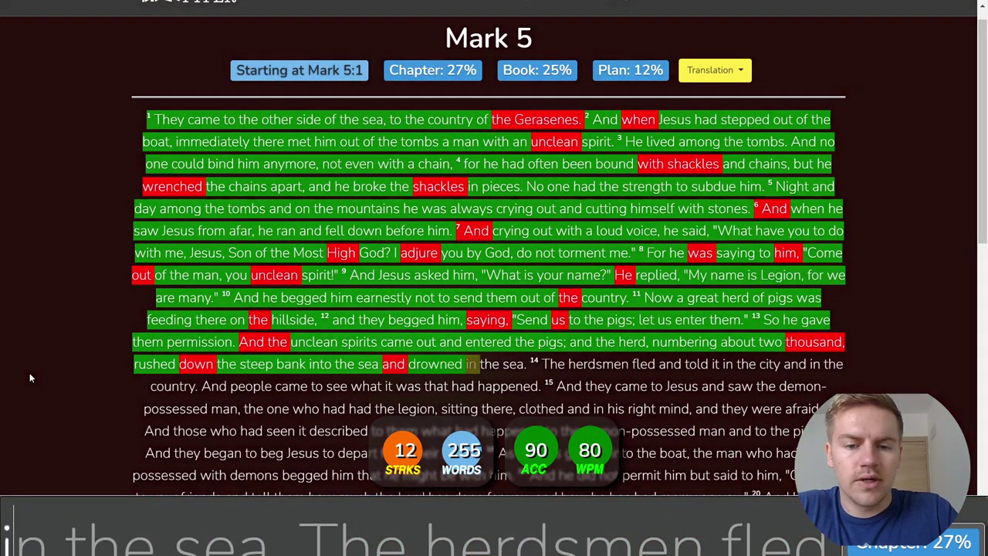
pyautogui.write('the esea. The herdsme fled and told ')
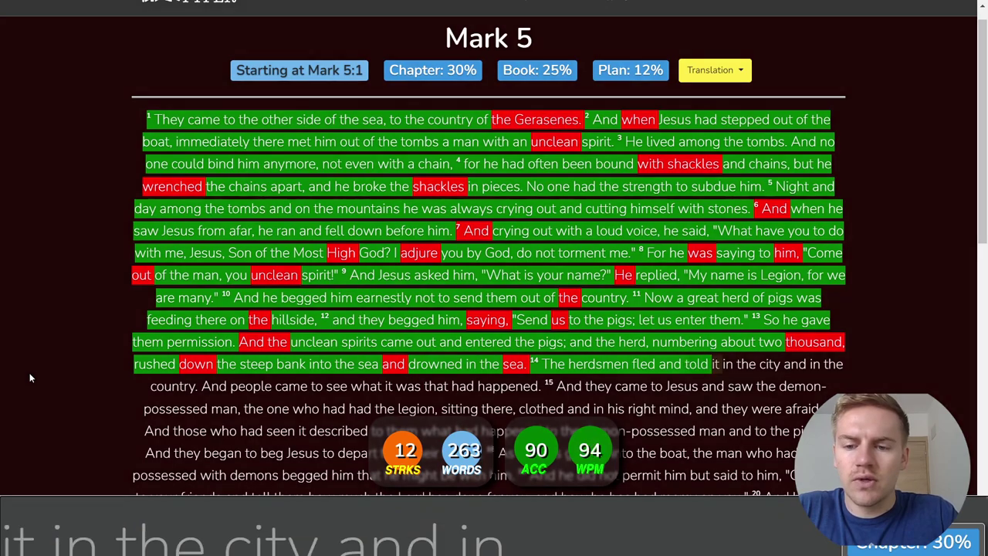
pyautogui.write(' the city and ')
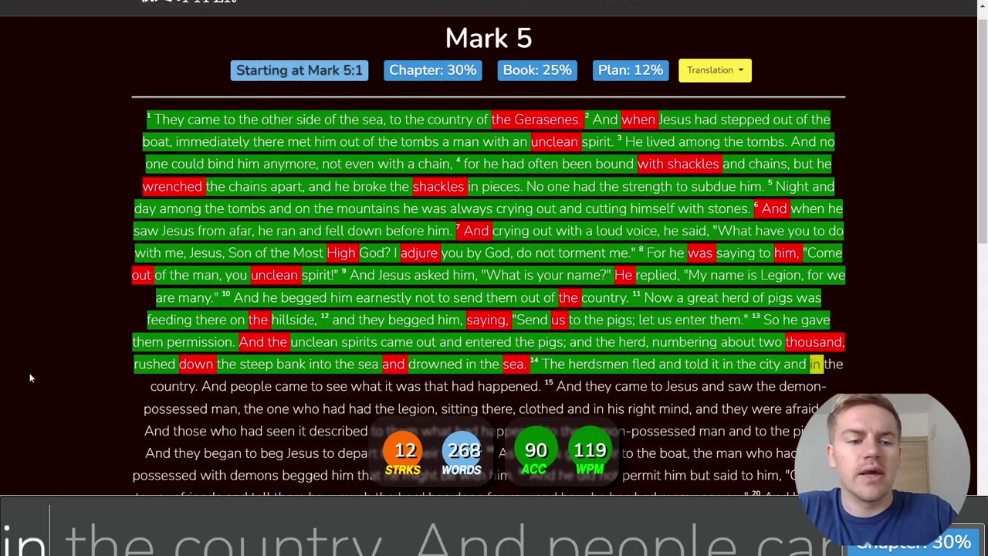
pyautogui.write('in the y. ')
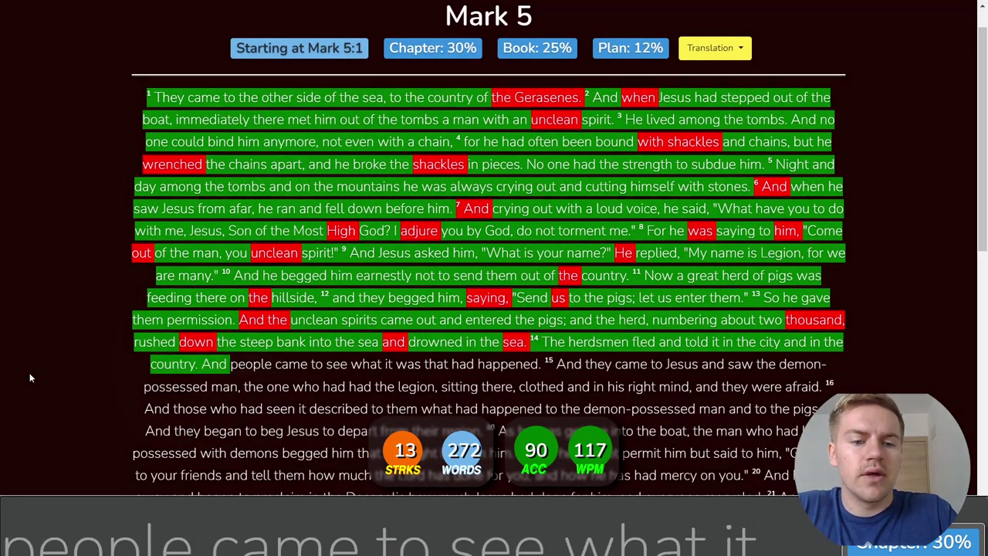
pyautogui.write('people camee what it was that had ha')
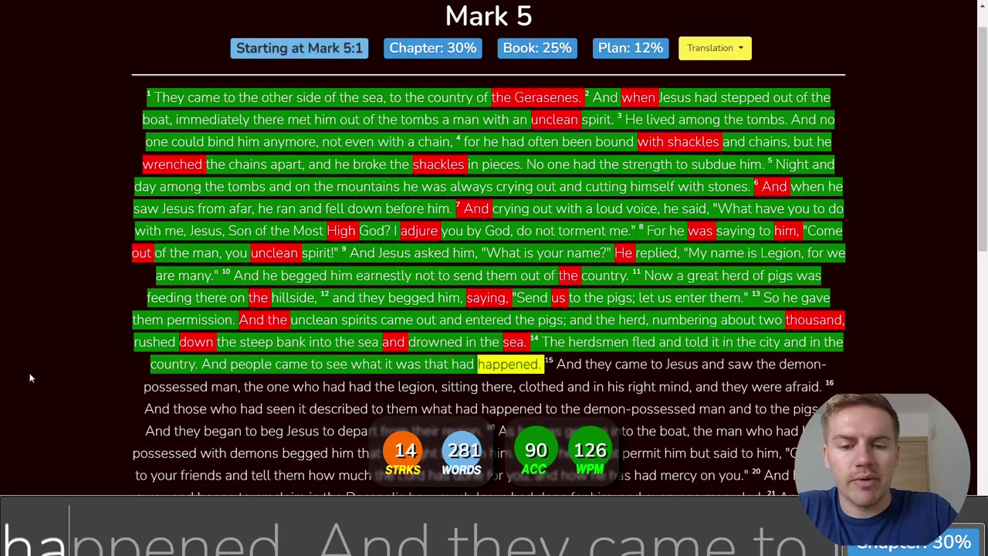
pyautogui.write('ed. And they came to ')
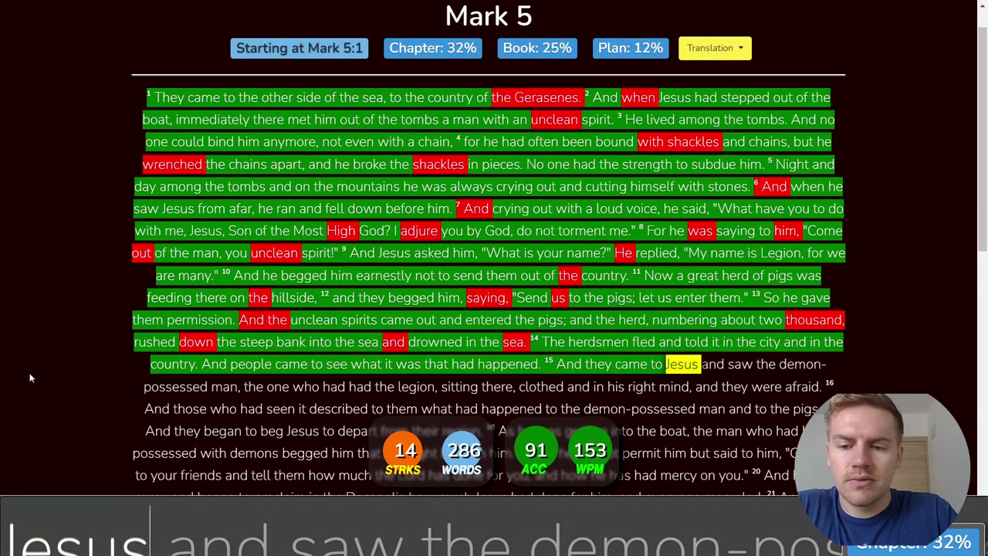
pyautogui.write(' and saw the ')
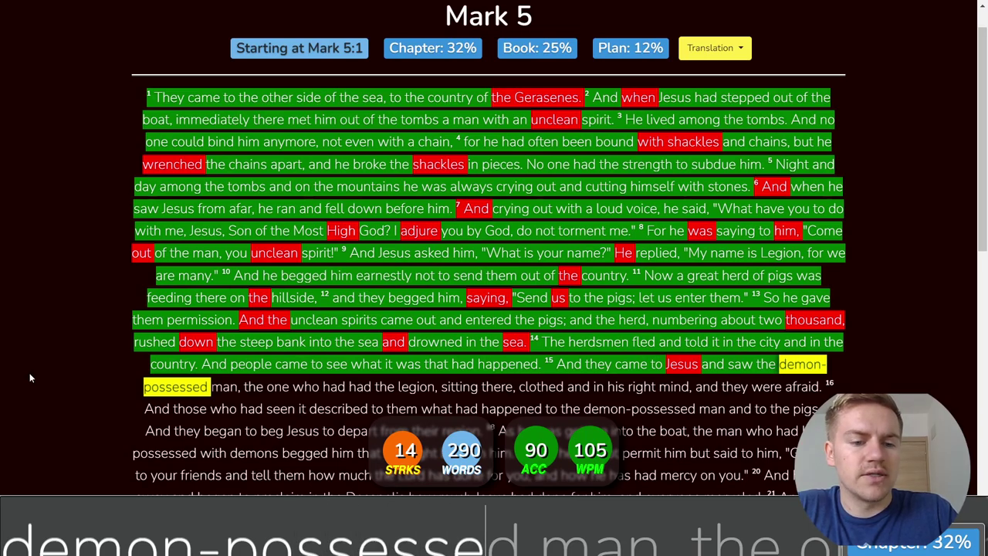
pyautogui.write('d man, the one who had had the Legion, sitting , c')
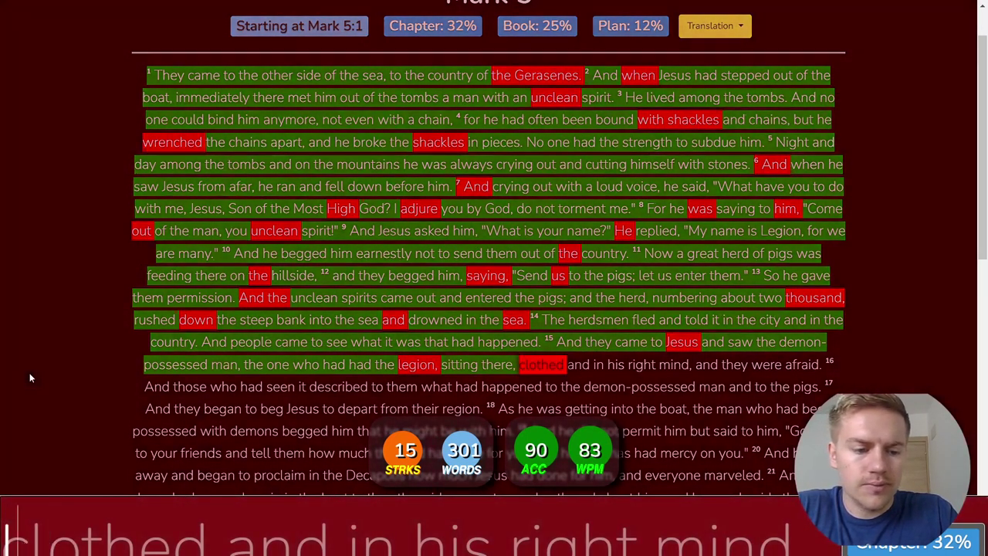
pyautogui.write('lothed an')
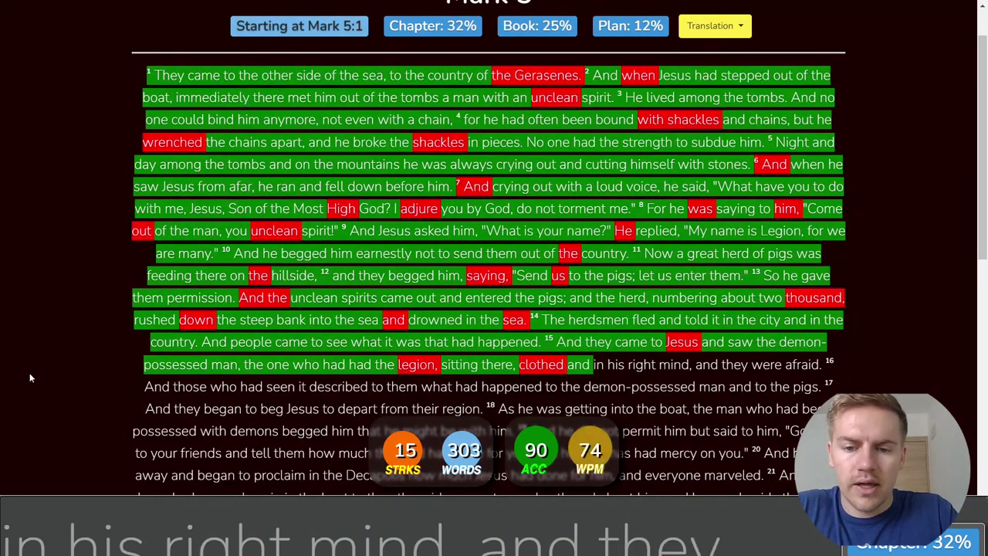
pyautogui.write('in his right mind, and')
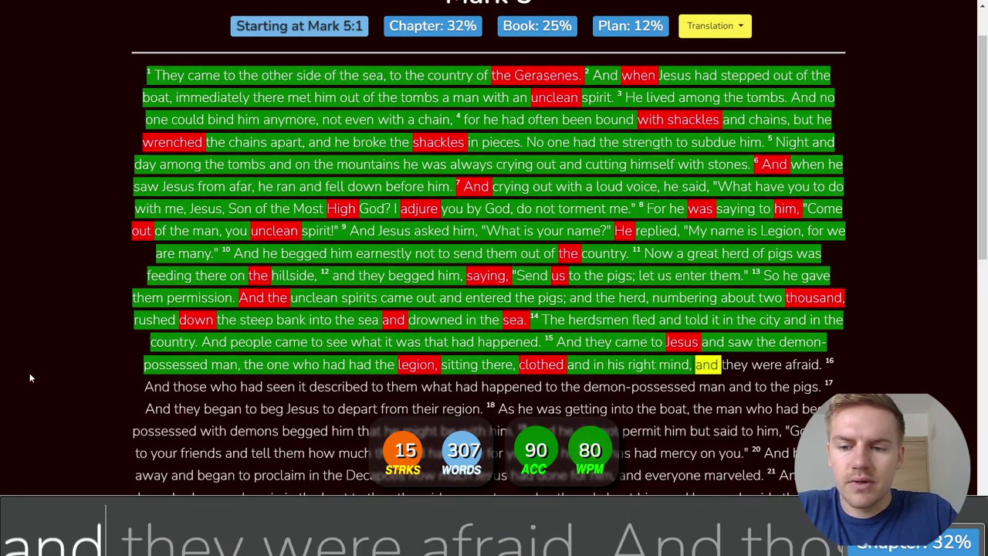
pyautogui.write(' they were d. ')
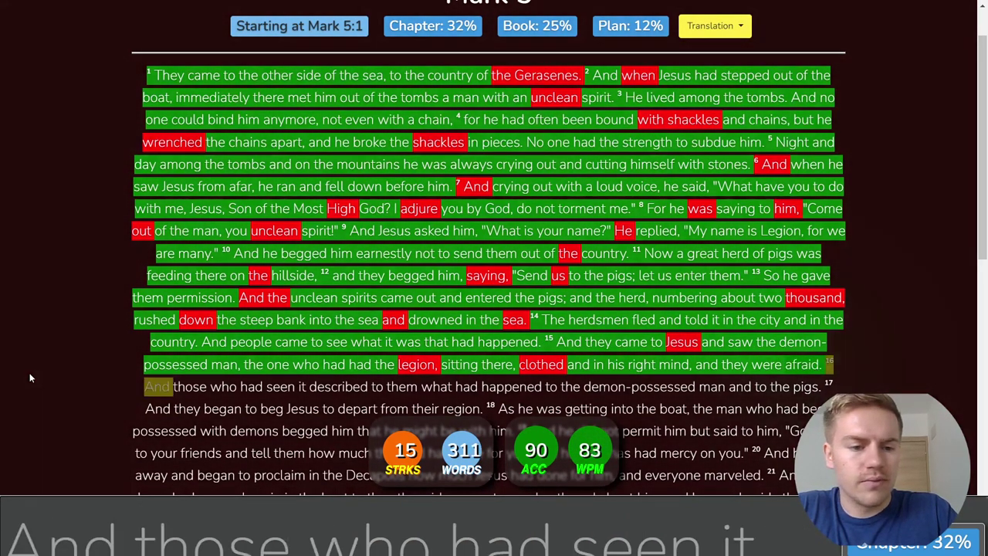
pyautogui.write('And those o had seen it ')
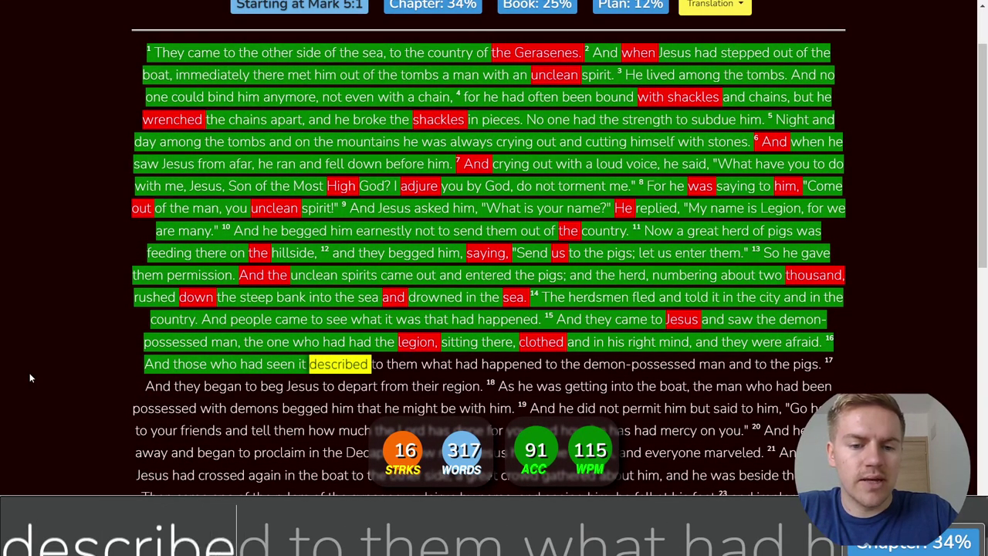
pyautogui.write('d to them what had hap')
pyautogui.write(' to t')
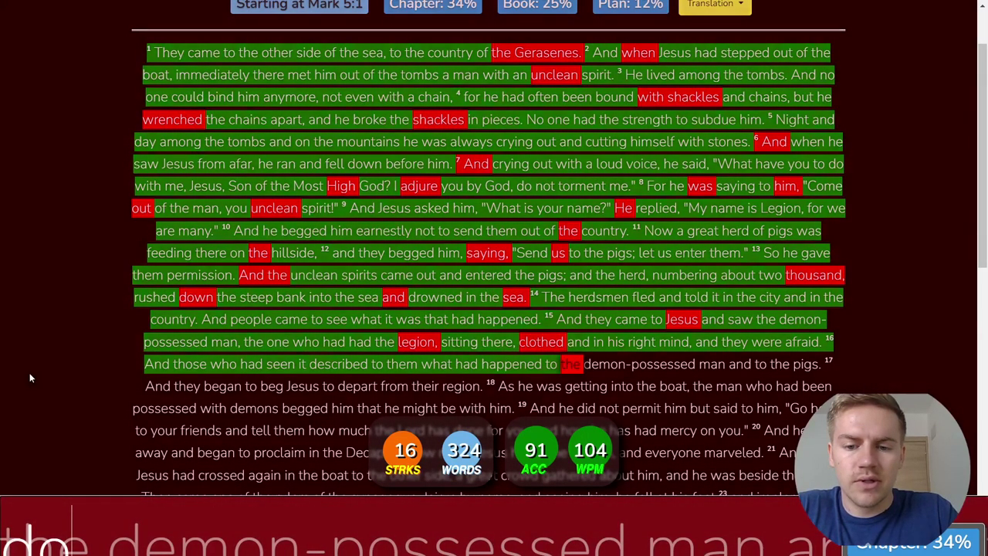
pyautogui.write('he d')
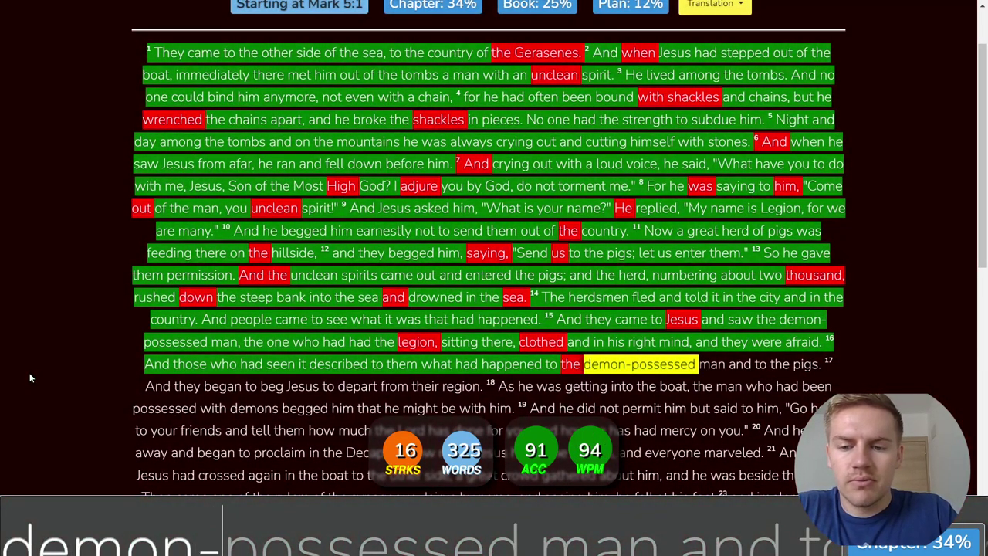
pyautogui.write('ed ')
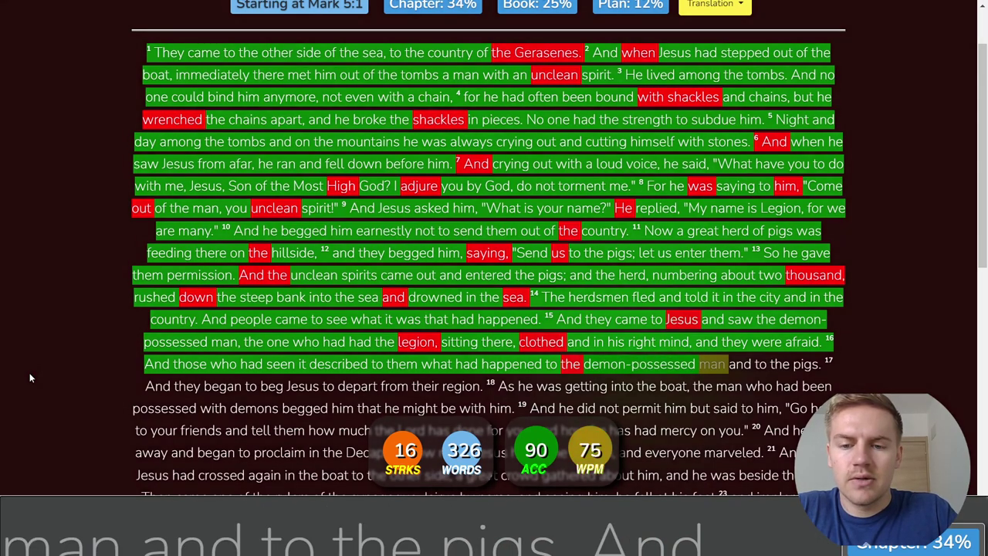
pyautogui.write('man and to the p')
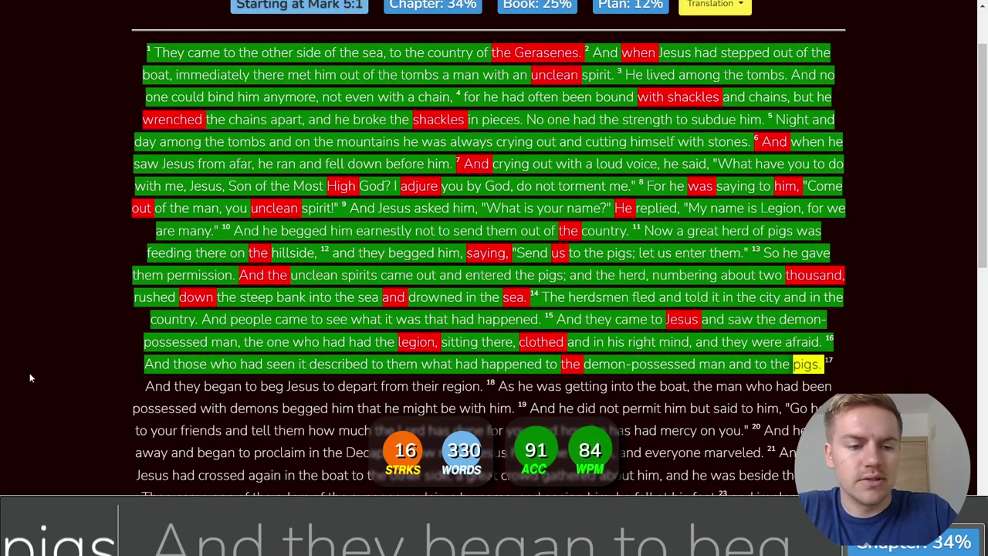
pyautogui.write('igs. And they began to beg Jesus to depart from ')
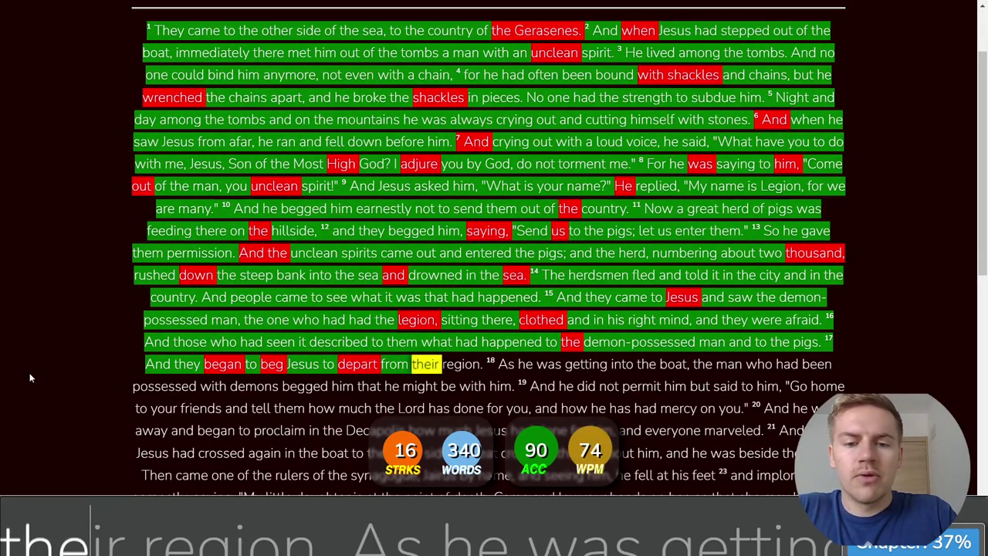
pyautogui.write('ir . As h')
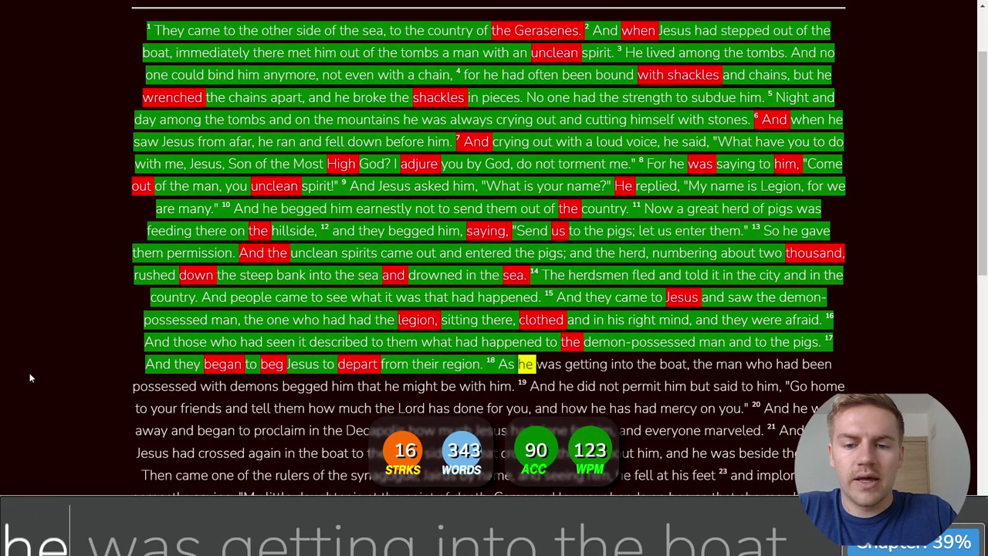
pyautogui.write('e was getting in')
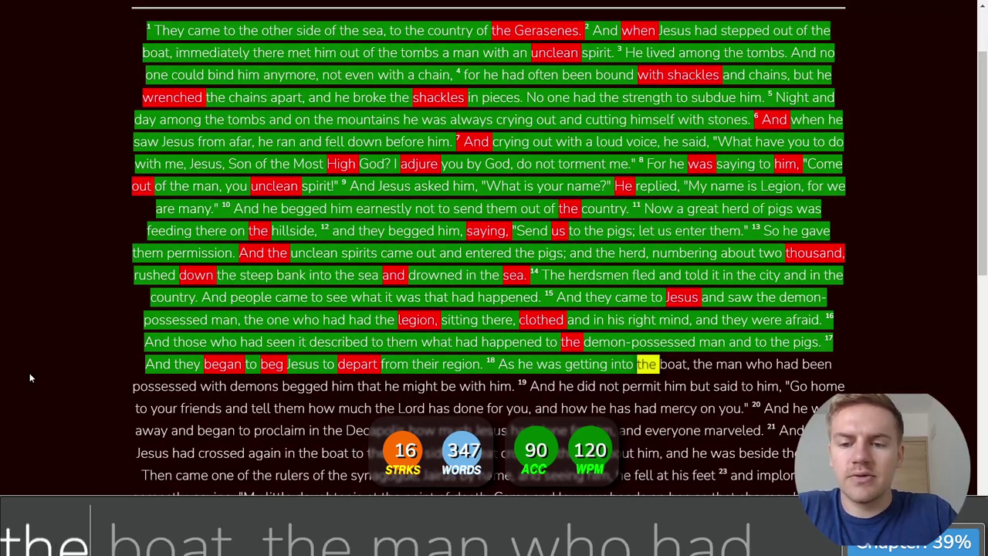
pyautogui.write(', the man who hadn po')
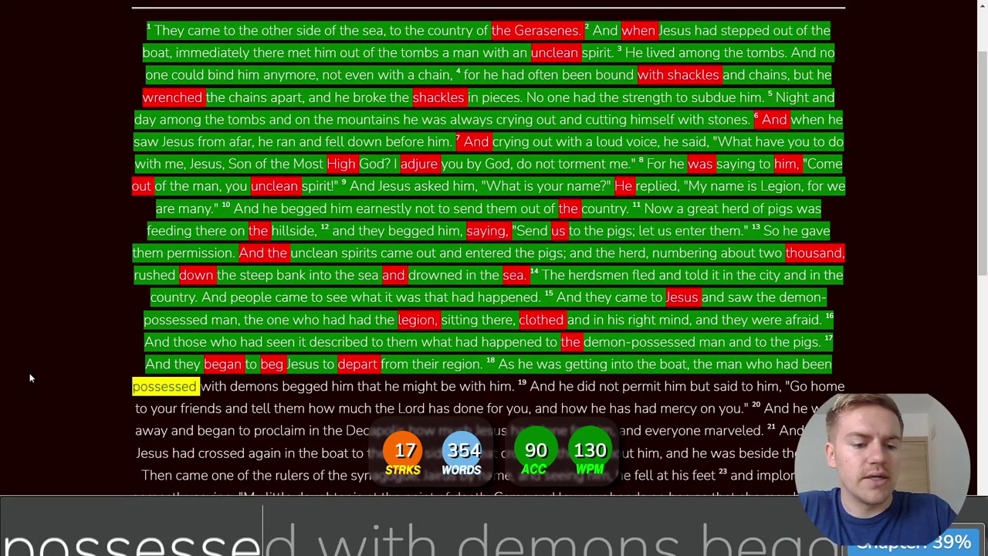
pyautogui.write('d with des be')
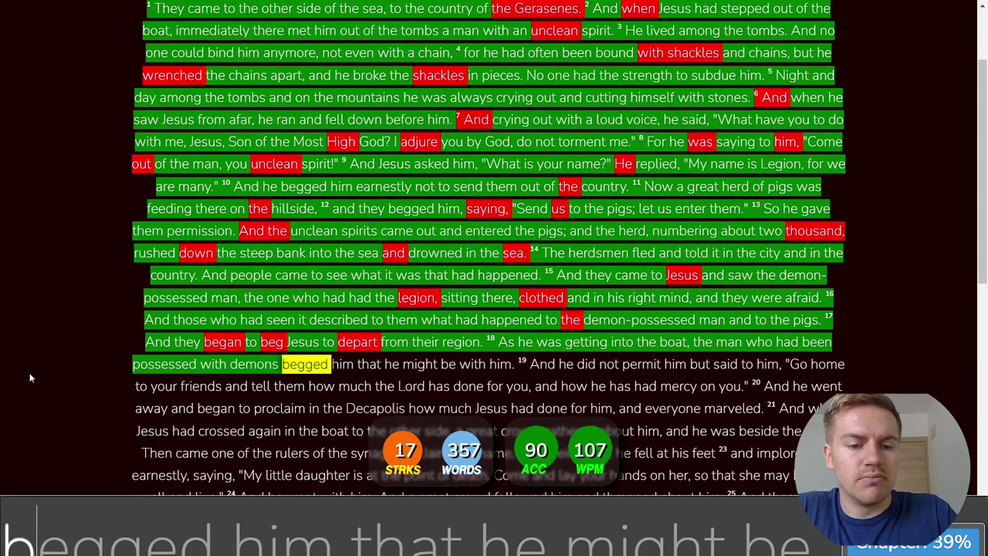
pyautogui.write(' h')
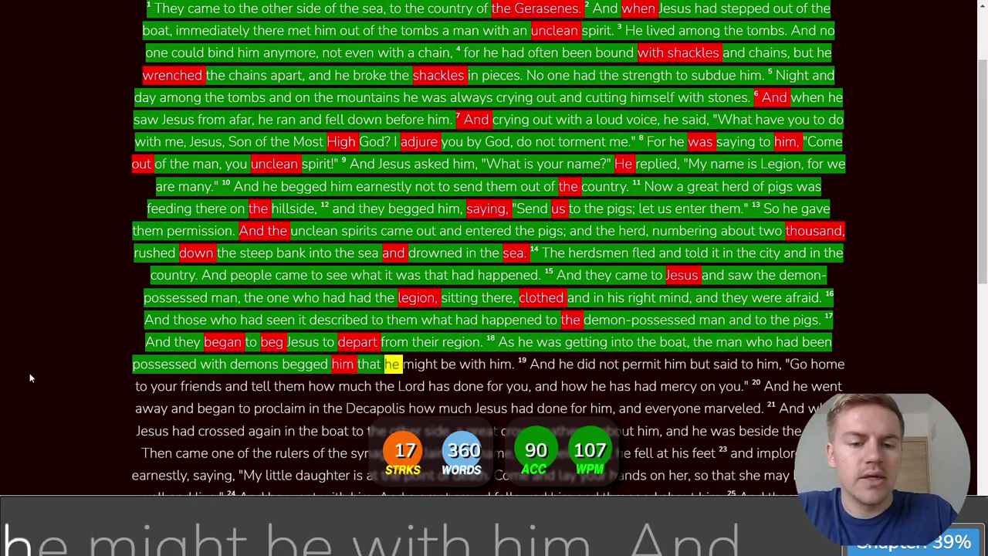
pyautogui.write('im that he might be with im.')
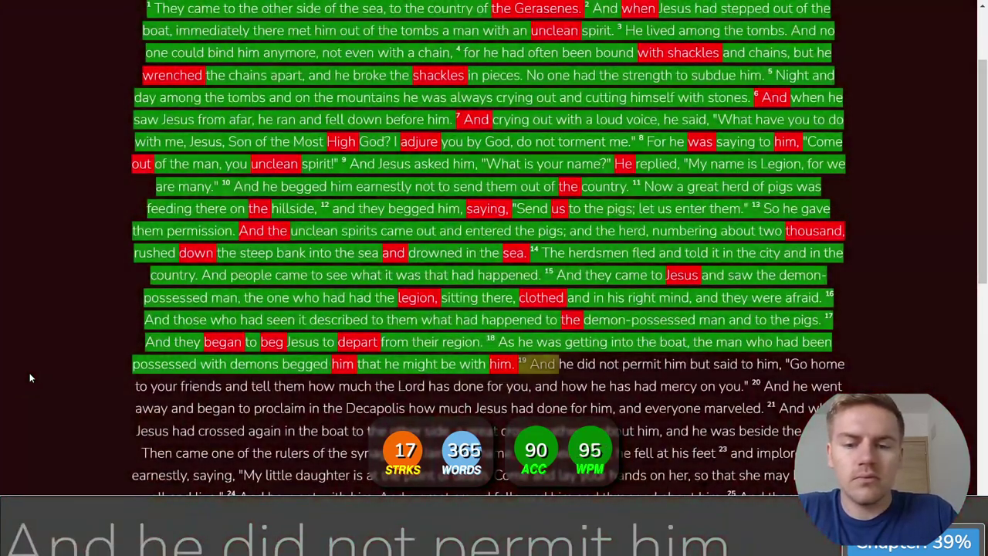
pyautogui.write(' And he did not ')
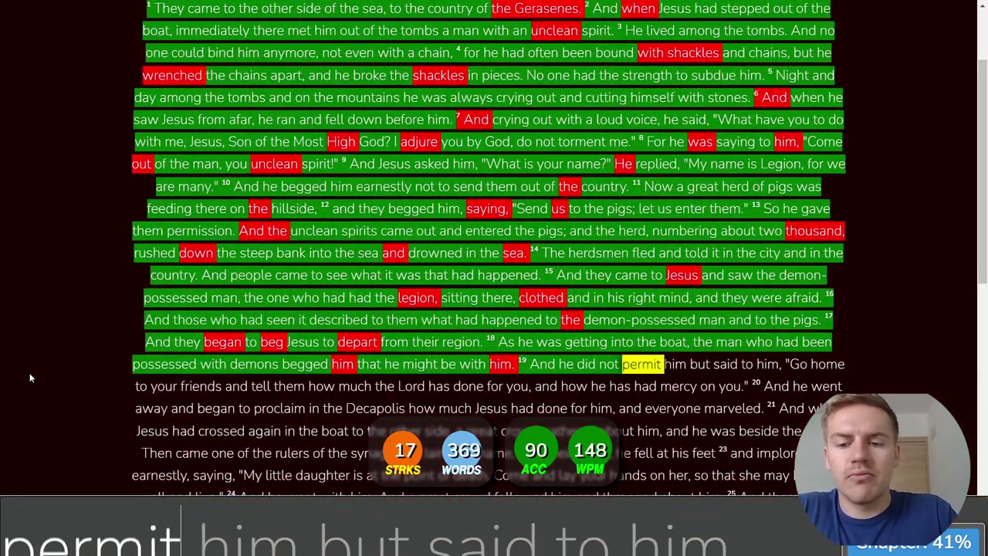
pyautogui.write('permit him but ')
pyautogui.write('to ')
pyautogui.write('hi')
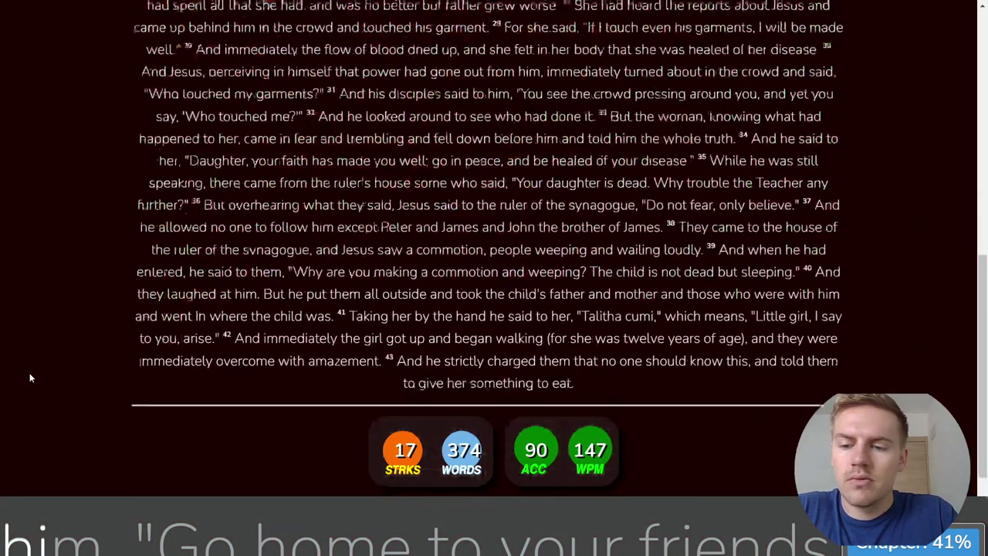
# - Type verses 19–21 from 'Go home to your friends' through the Decapolis, fixing 'proclaim'
pyautogui.scroll(4, 31, 378)
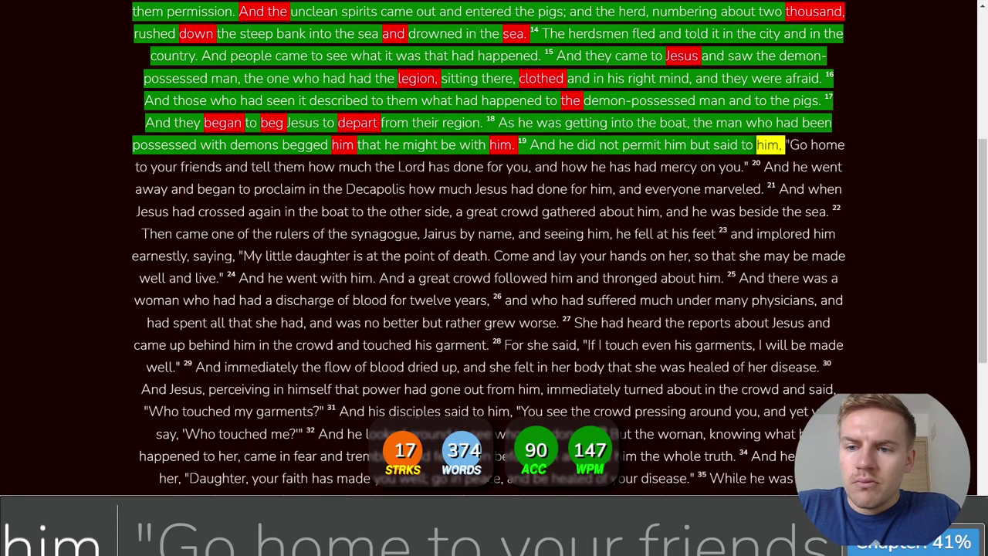
pyautogui.write('m, "G')
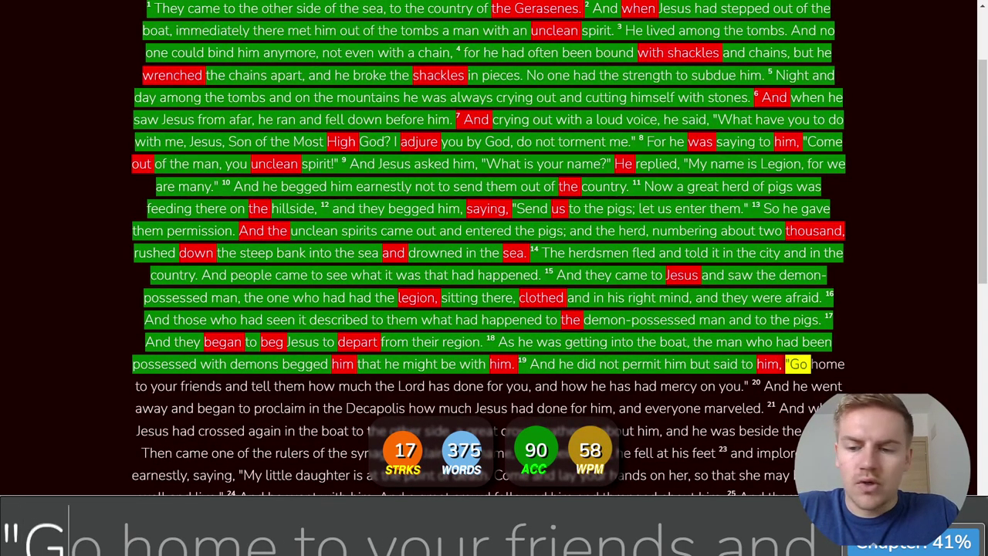
pyautogui.write('o home to your friends')
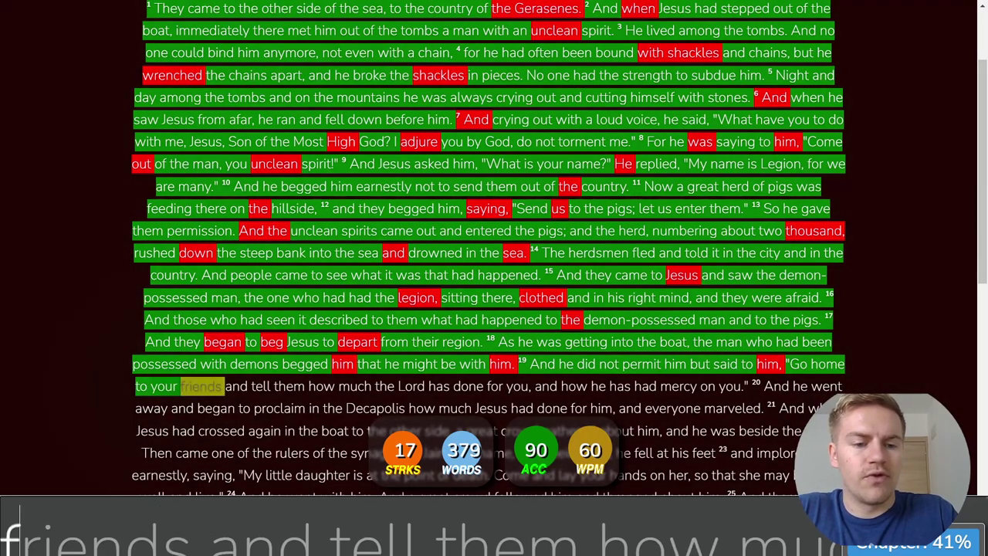
pyautogui.write(' and tell ')
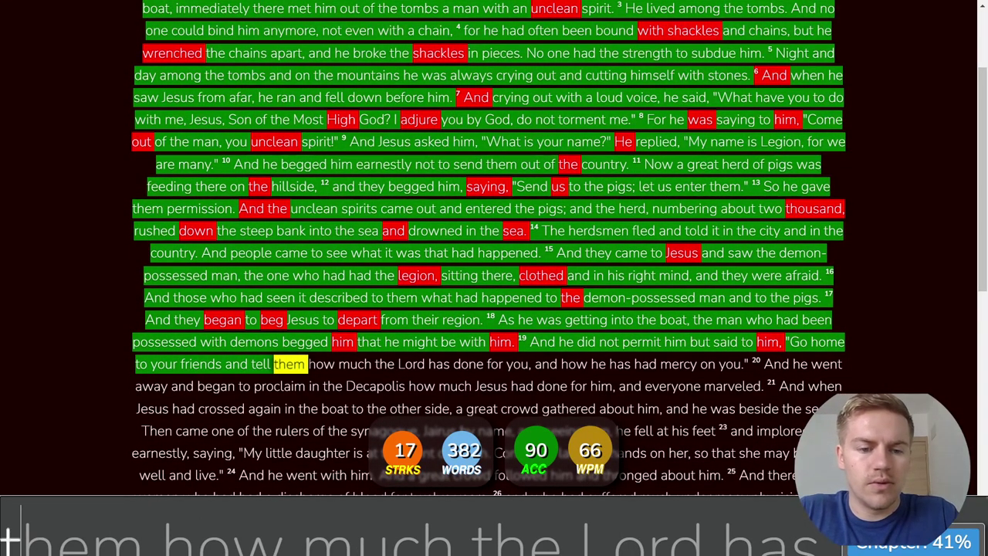
pyautogui.write('them how much ')
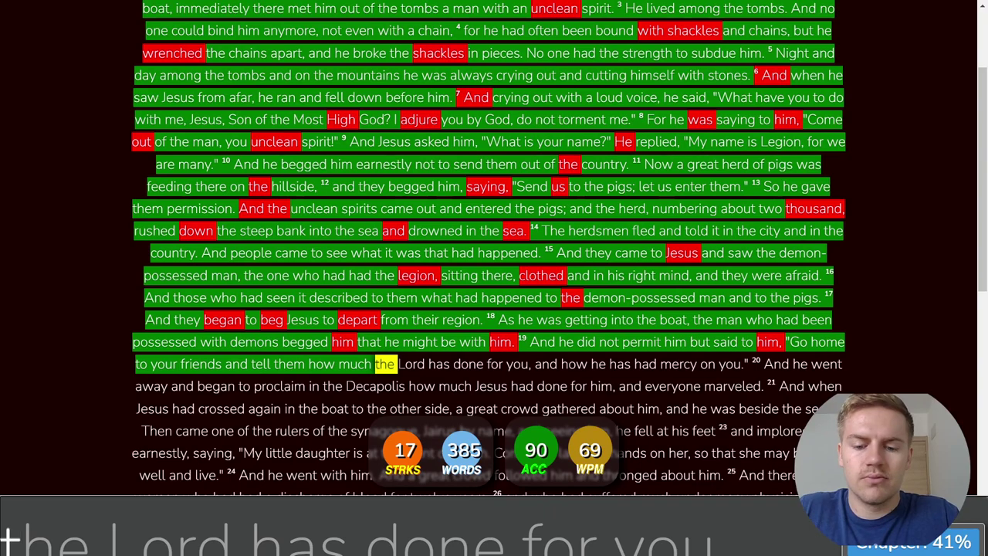
pyautogui.write('the ')
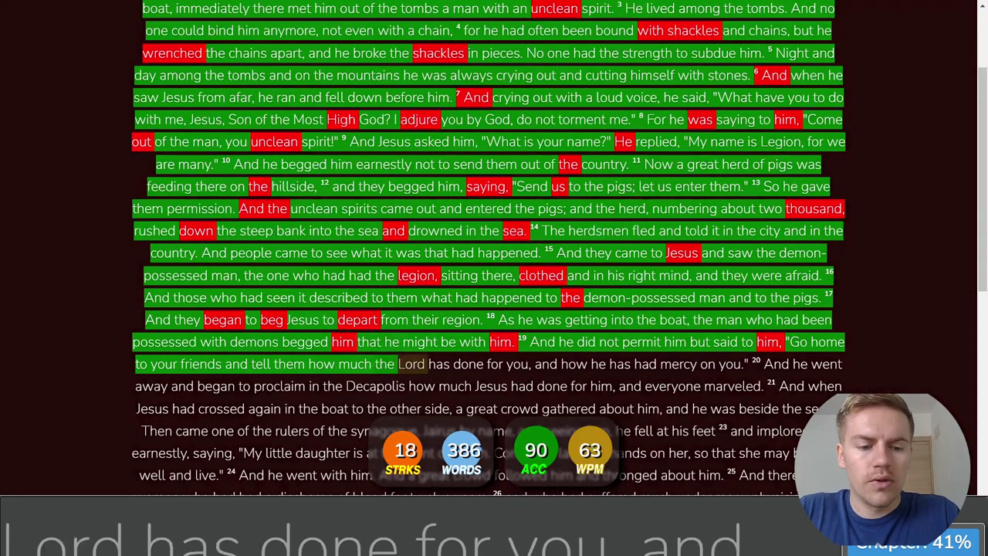
pyautogui.write('Lord has done for ')
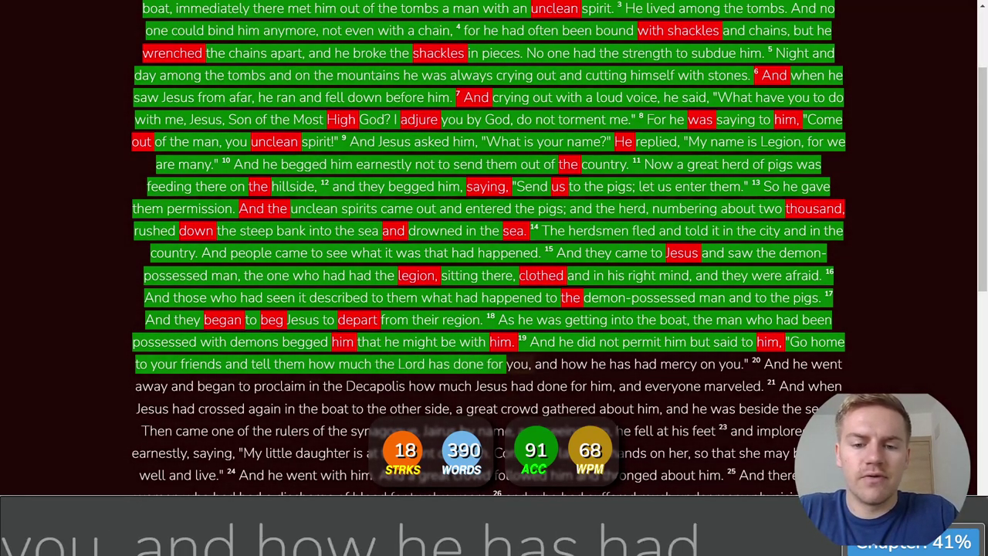
pyautogui.write('you, and how he has had mercy on ')
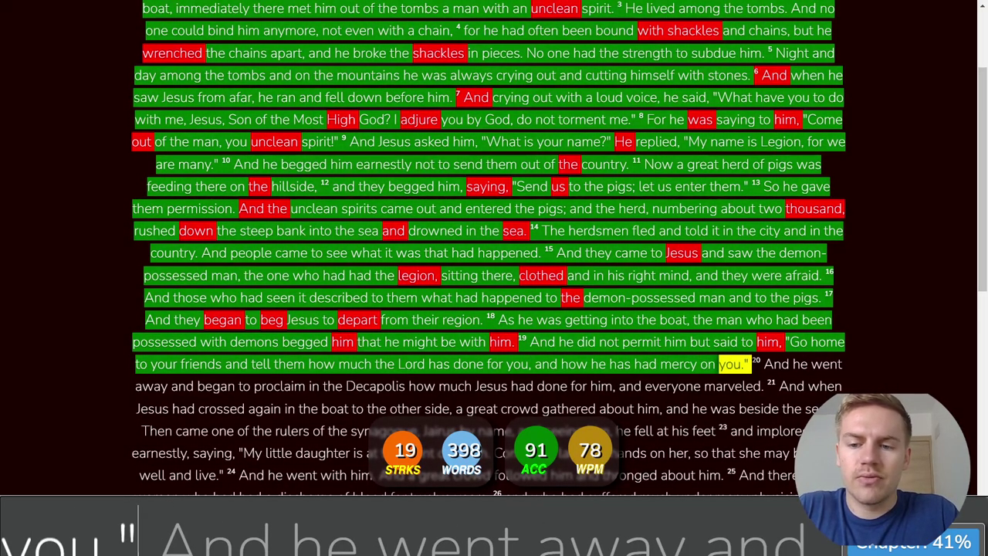
pyautogui.write('you." 20 And he we')
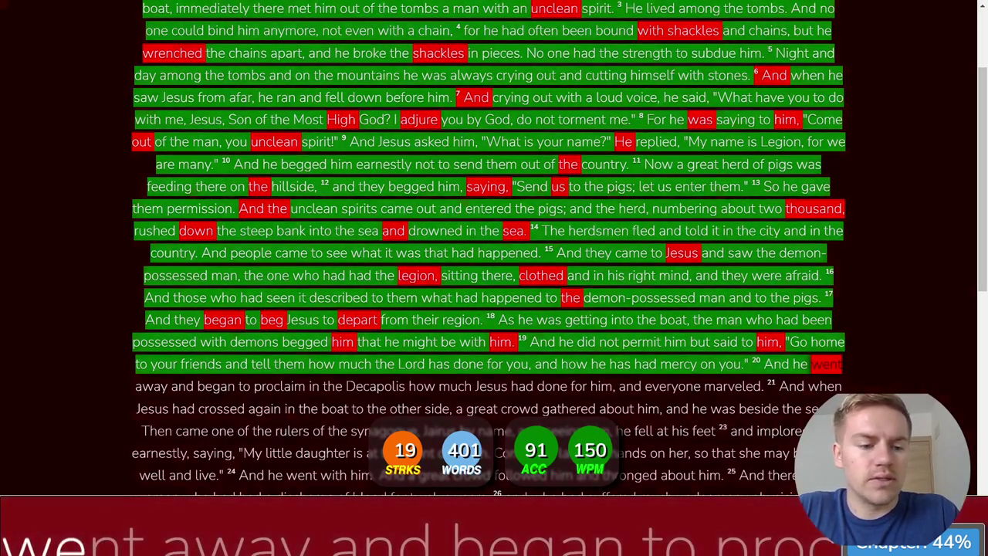
pyautogui.write('n')
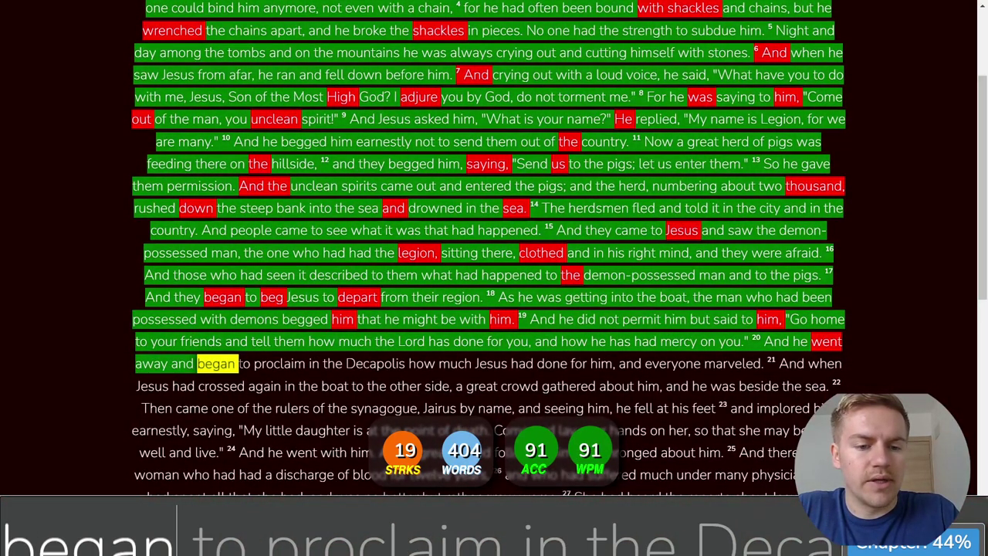
pyautogui.write('t away and began to pr')
pyautogui.press('BackSpace')
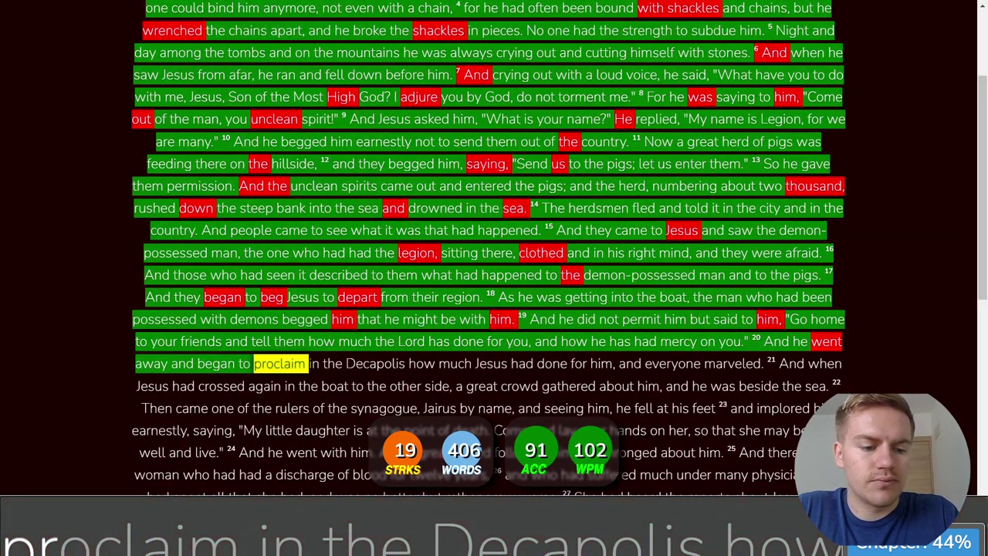
pyautogui.write('im in the Decapol')
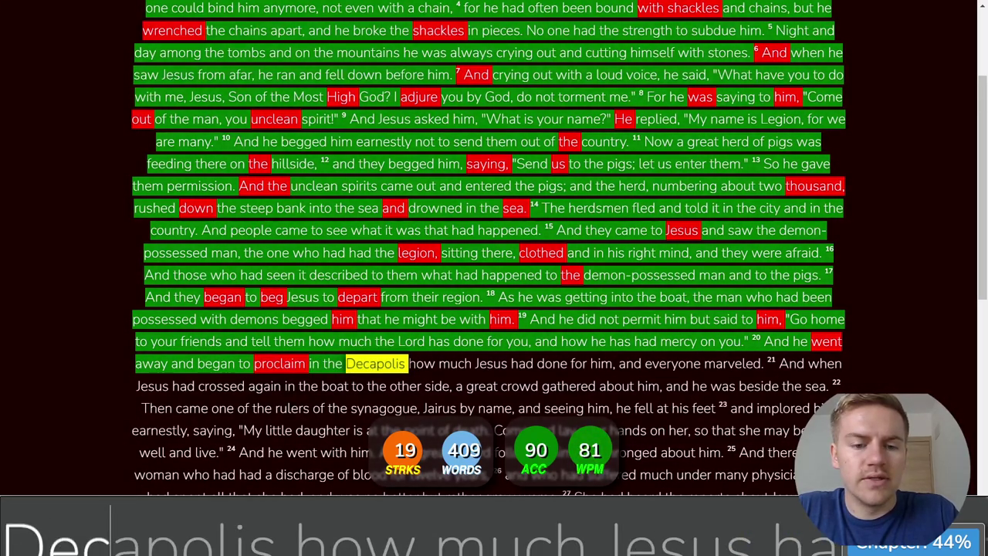
pyautogui.write('is how much Jesus had done for him, and everyone marvele')
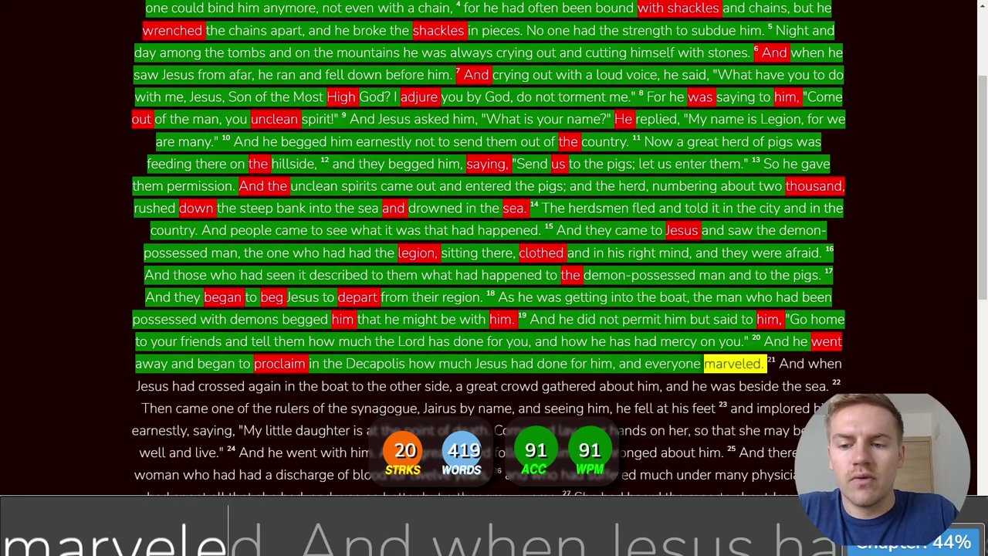
pyautogui.write('d. 21 And when Jesus ')
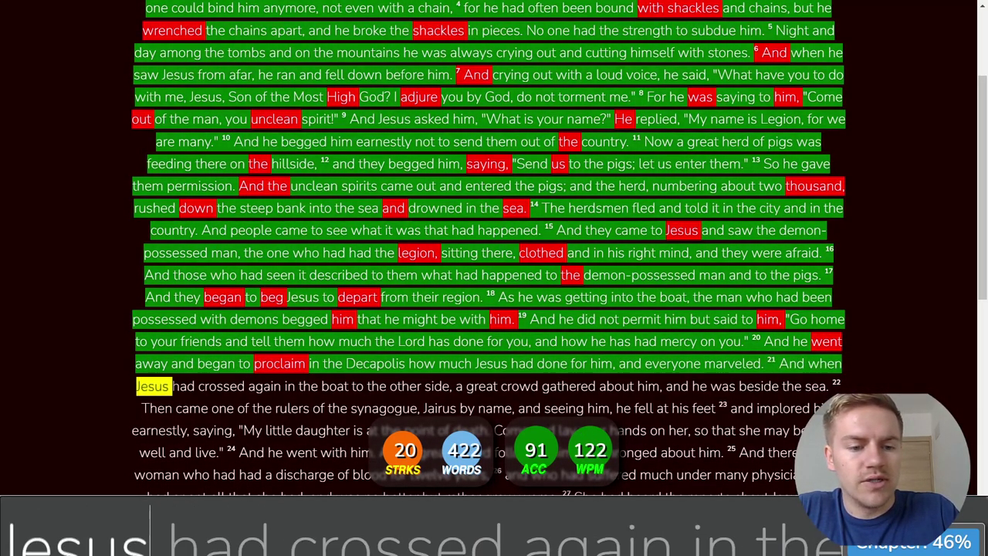
pyautogui.write('had crossed again in the boat to the other side, a great crow')
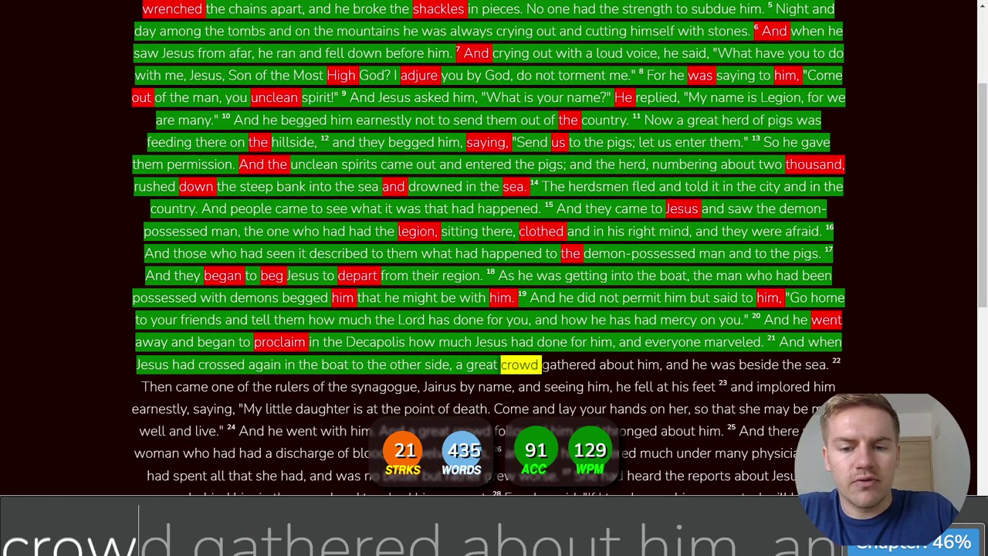
pyautogui.write('d gathered about him, and he was bes')
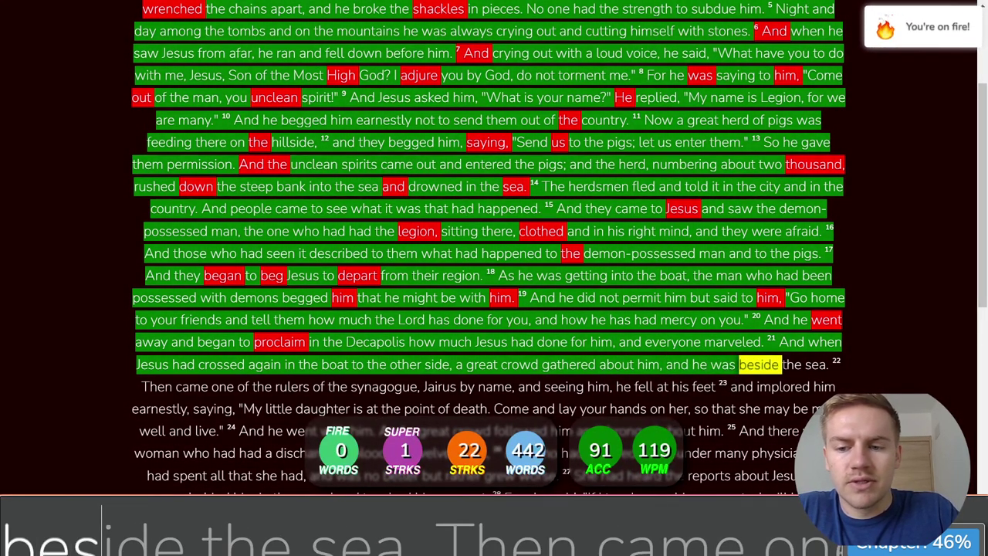
pyautogui.write('ide the sea. 22 ')
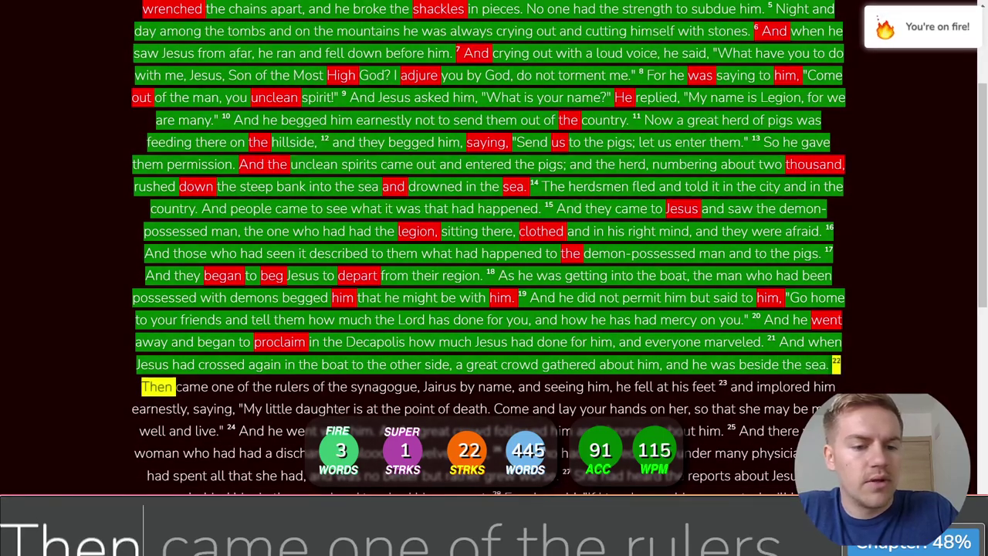
pyautogui.write('Then came one of the ')
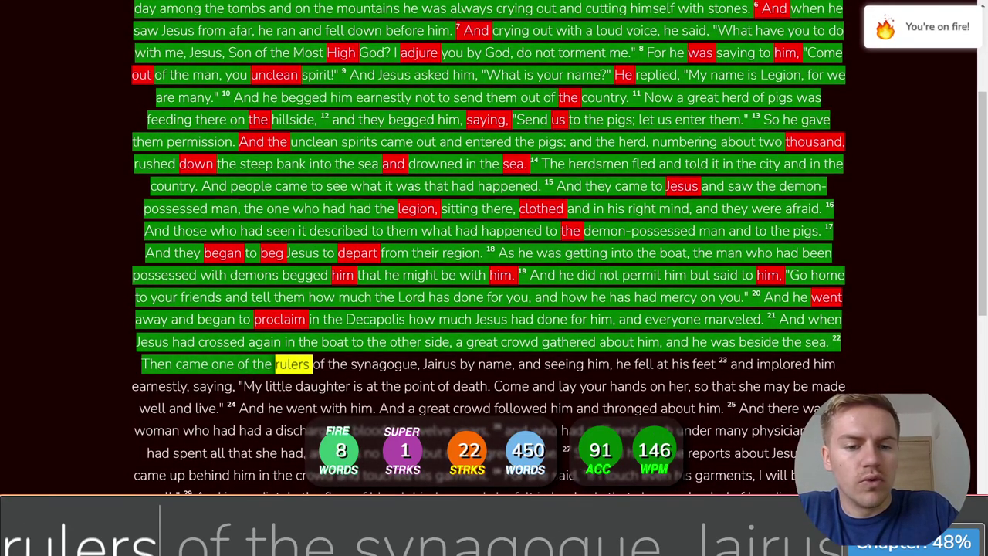
pyautogui.write('rulers of th')
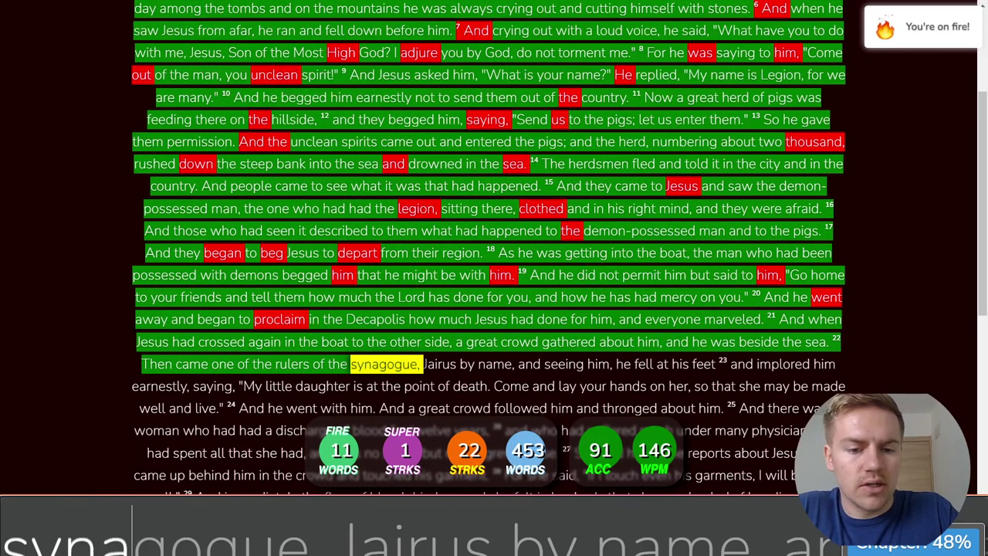
pyautogui.write('e synagogue, Jairus')
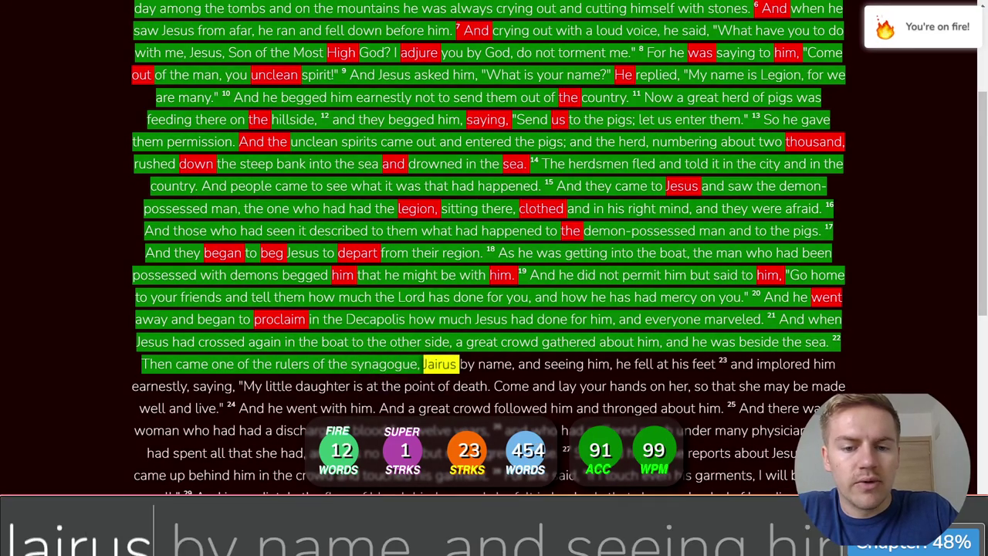
pyautogui.write(' by name, and seeing')
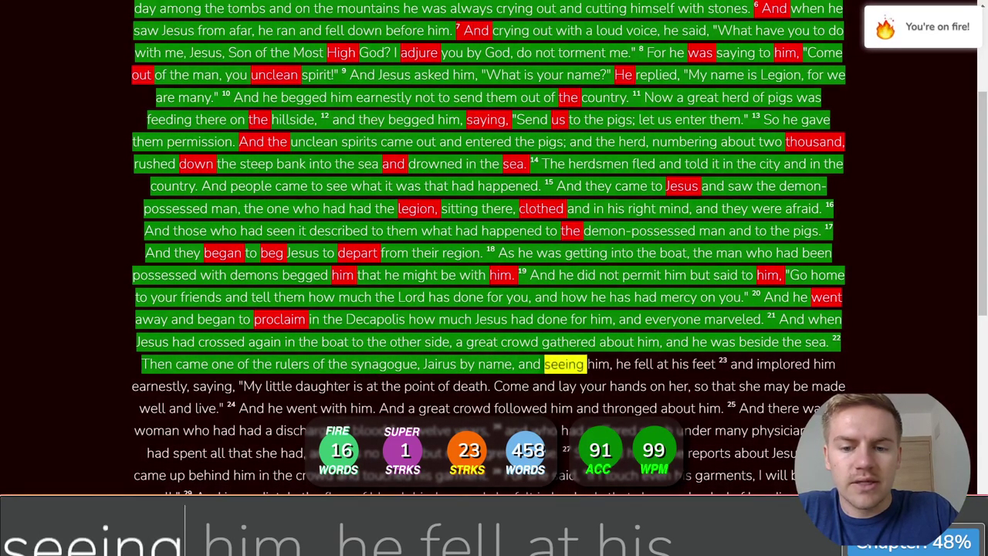
pyautogui.write(' him, he fell at his')
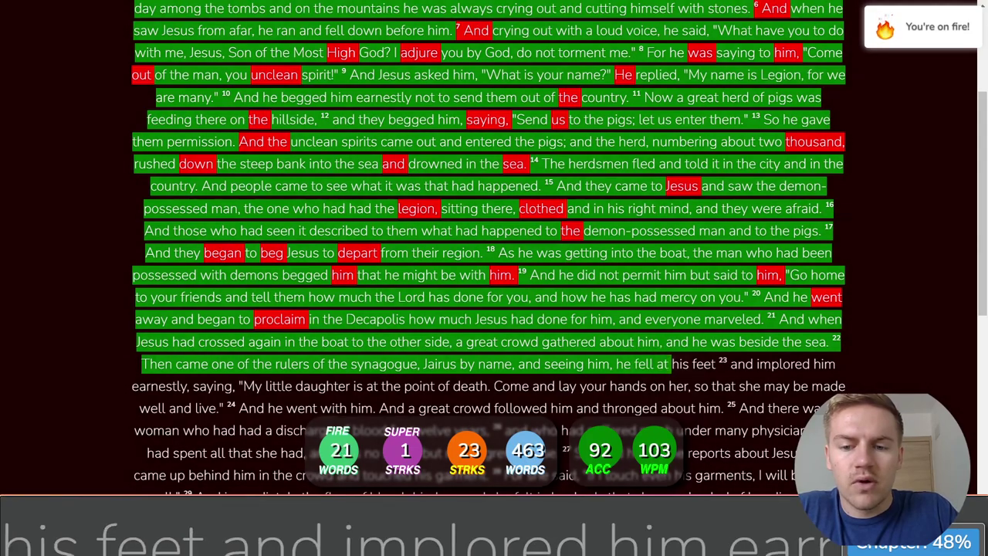
pyautogui.write(' feet 23 and implored')
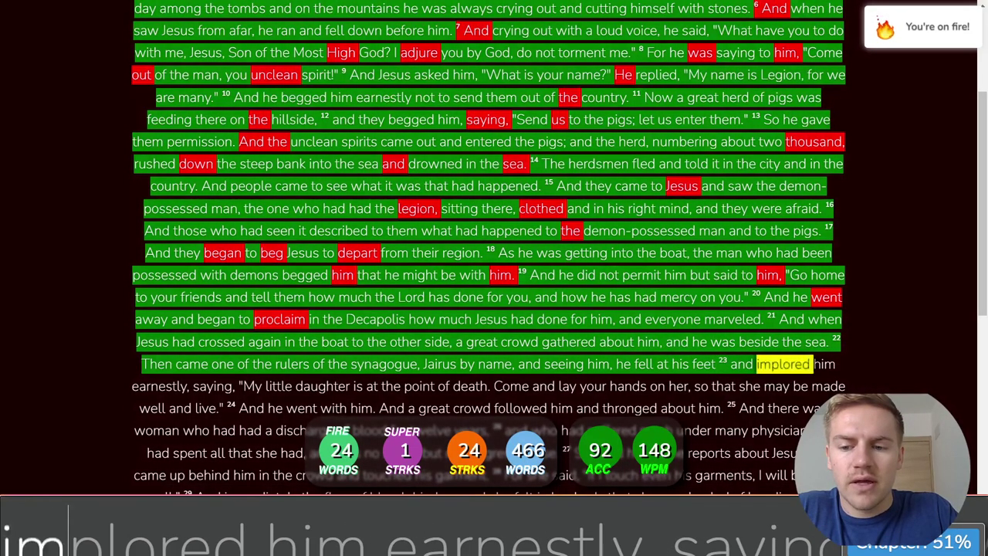
pyautogui.write(' him earnestly')
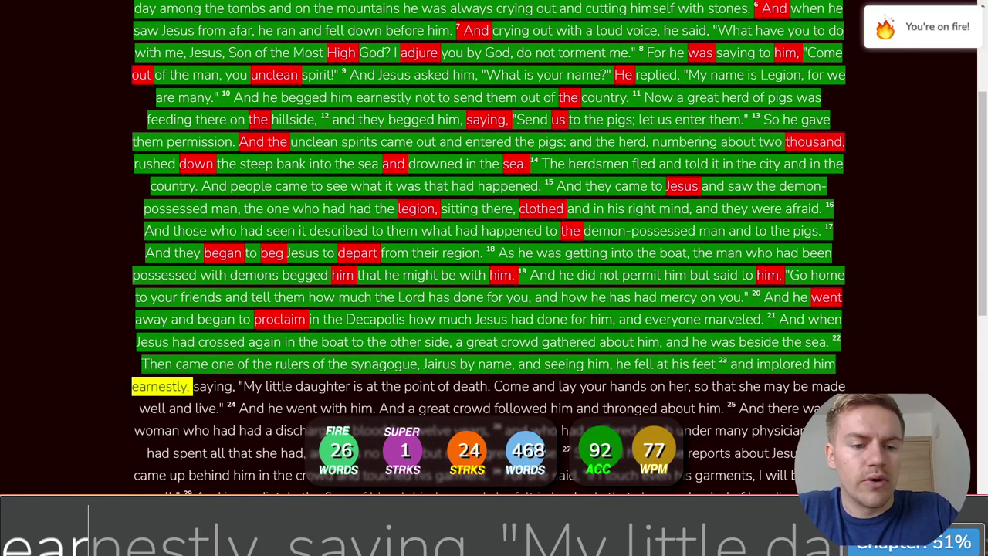
pyautogui.write(', saying, "My little daught')
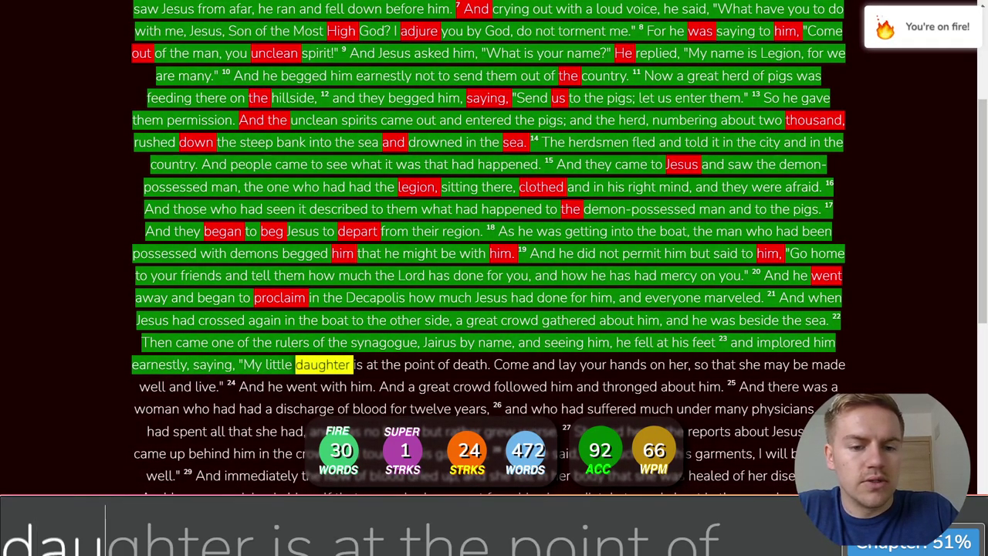
pyautogui.write('er is at the point of ')
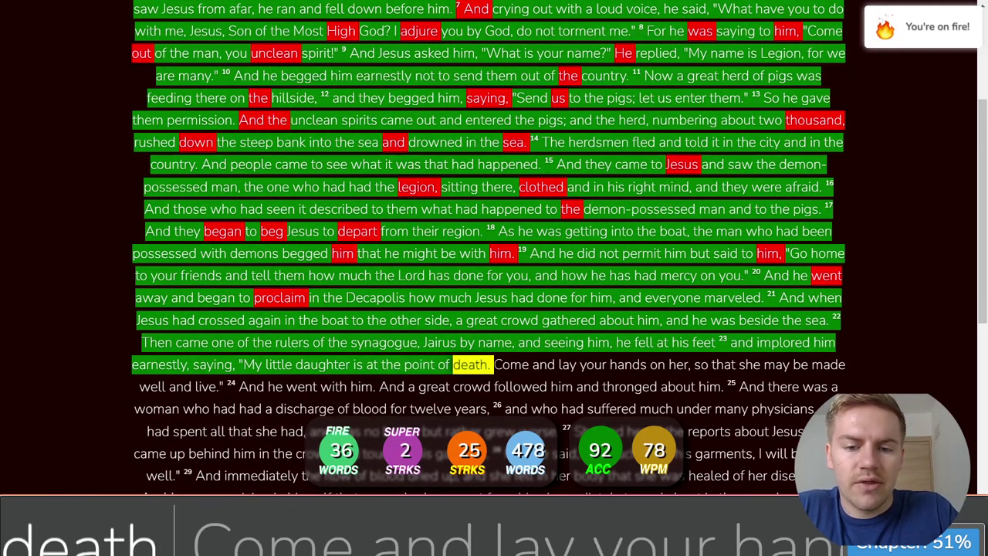
pyautogui.write('death. Come and lay your ')
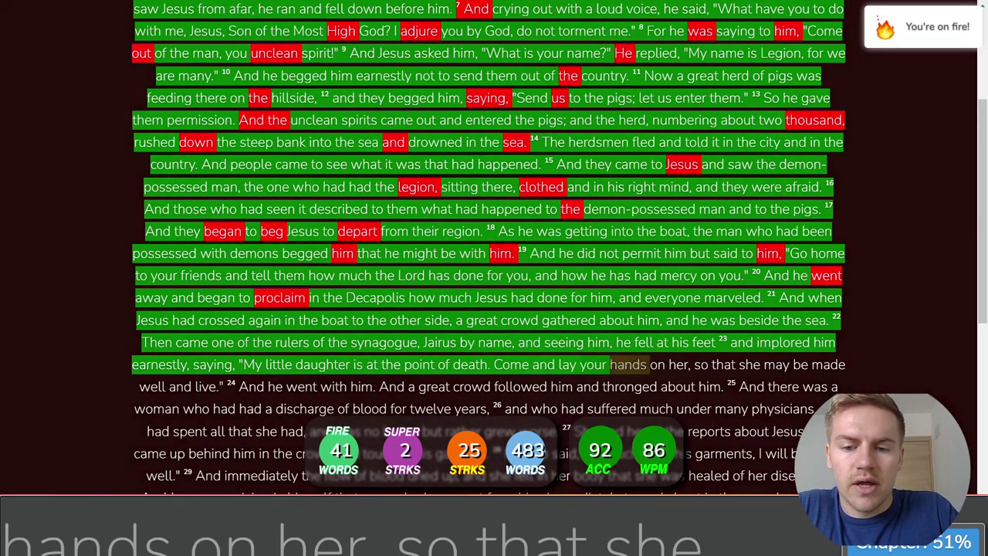
pyautogui.write('hands on her, so that ')
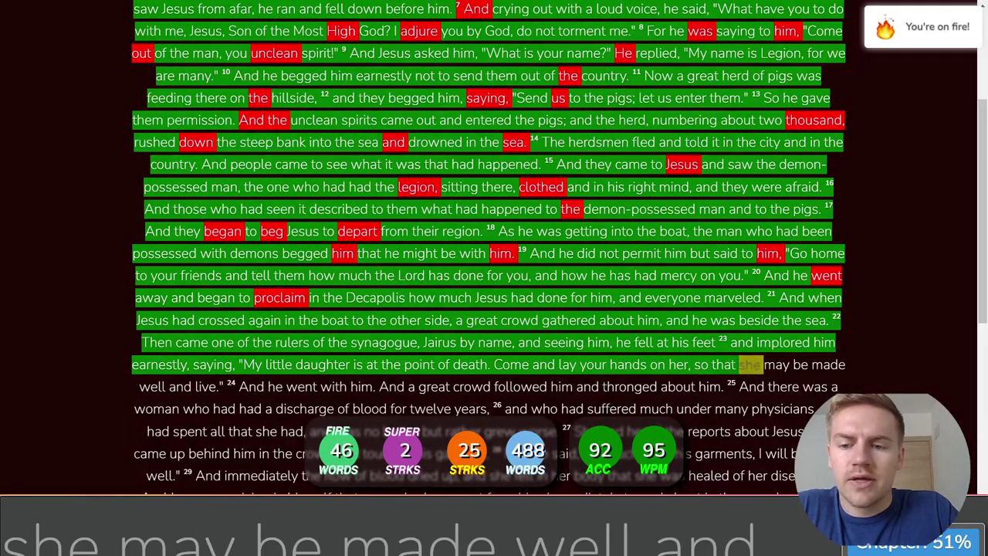
pyautogui.write('she may be made well and live')
pyautogui.write('." 24 And ')
pyautogui.write('he went with ')
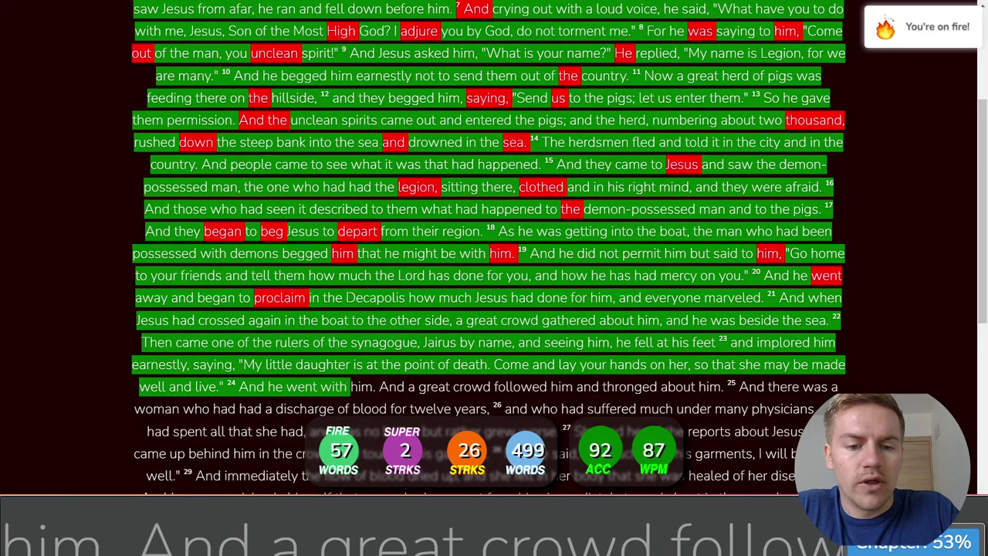
pyautogui.write('him. And a great crowd followe')
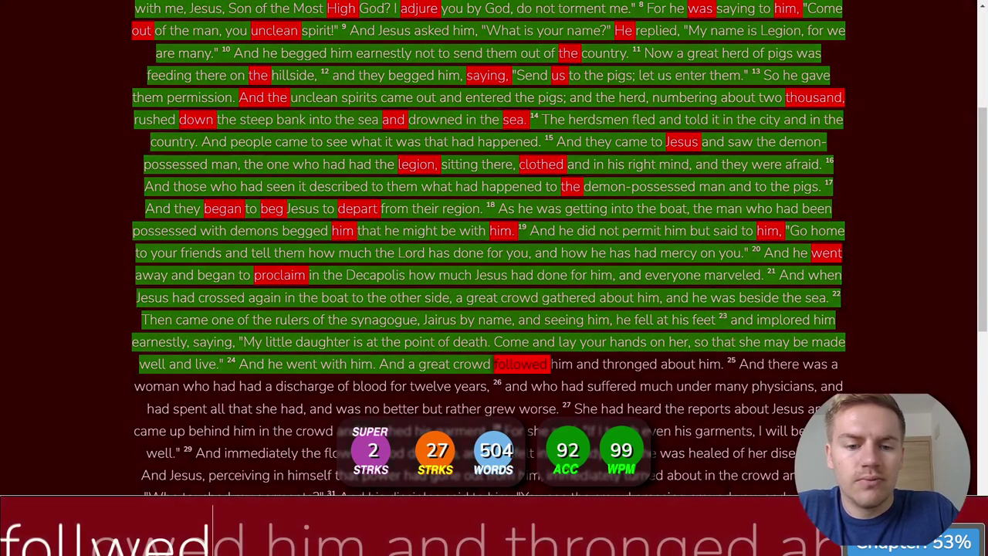
# - Type verses 24–26 from 'followed him' through 'under many physicians', fixing 'discharge' and 'blood'
pyautogui.press('BackSpace')
pyautogui.press('BackSpace')
pyautogui.press('BackSpace')
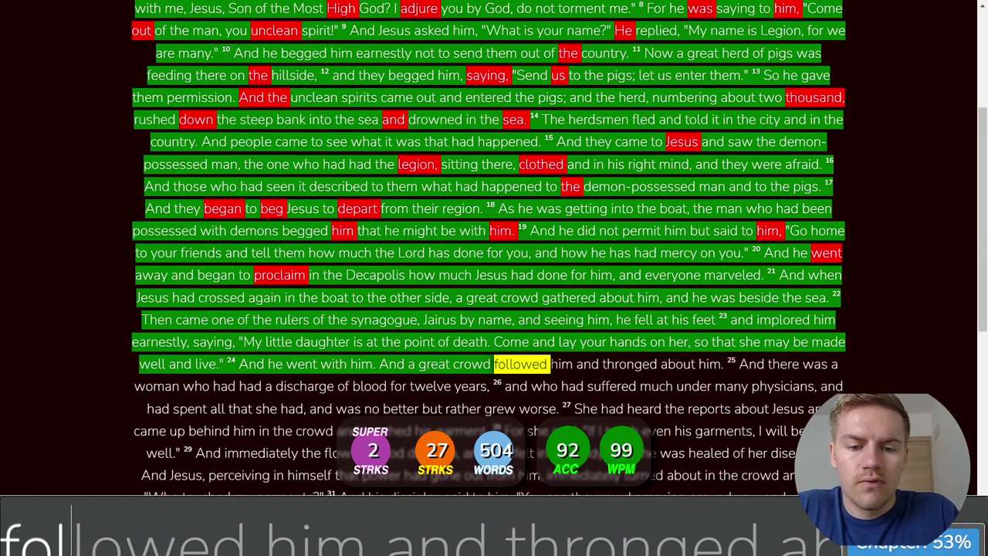
pyautogui.write('d him and throng')
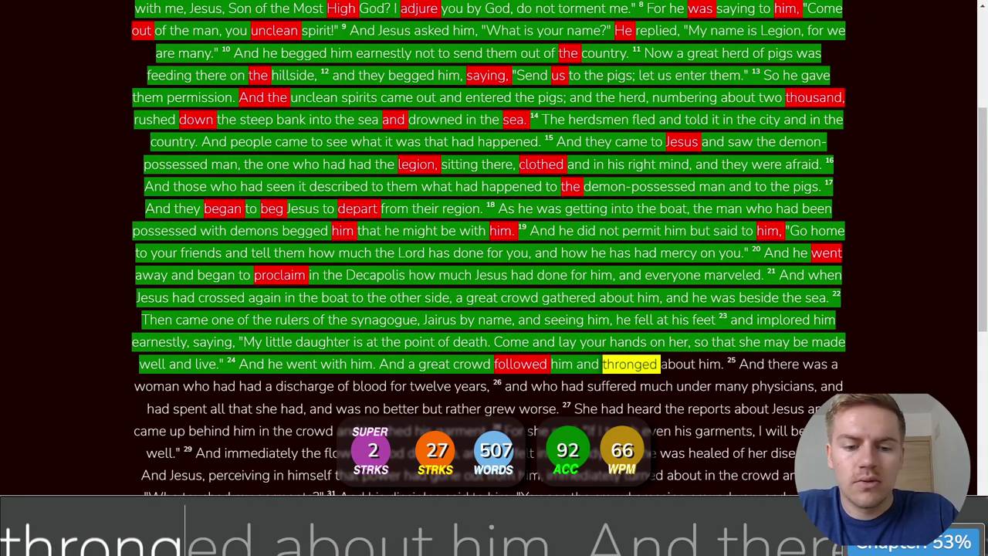
pyautogui.write('ed about him. 25 An')
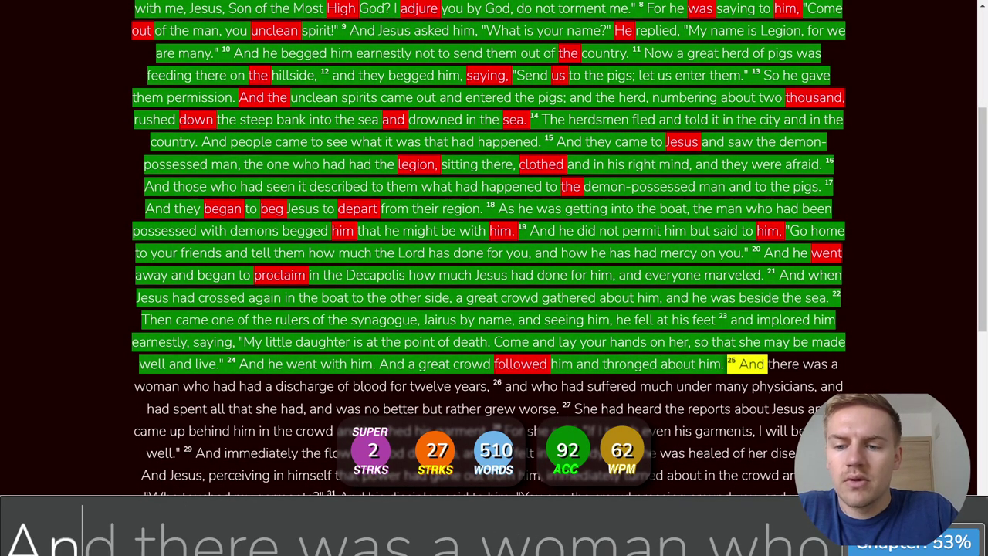
pyautogui.write('d there was ')
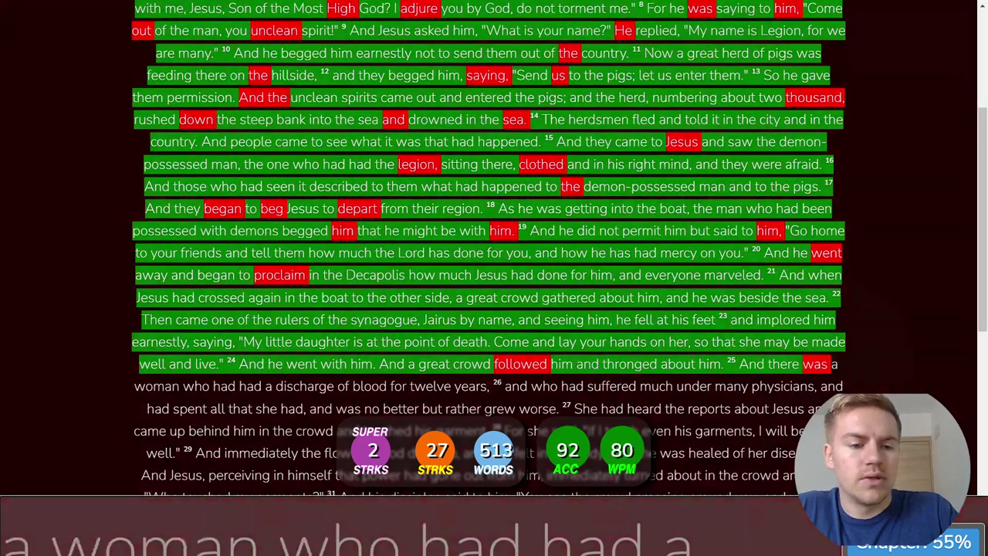
pyautogui.write('a woman who had h')
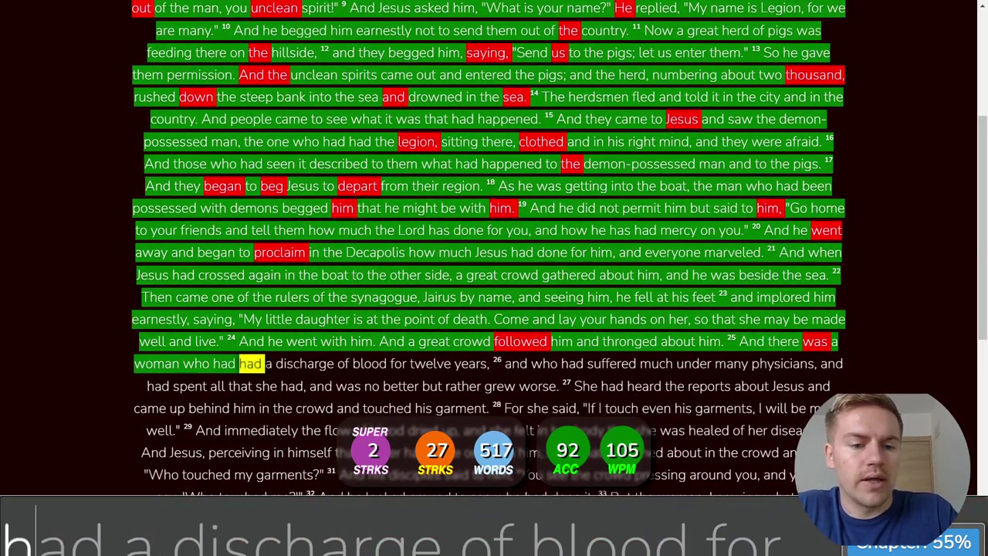
pyautogui.write('ad a discha')
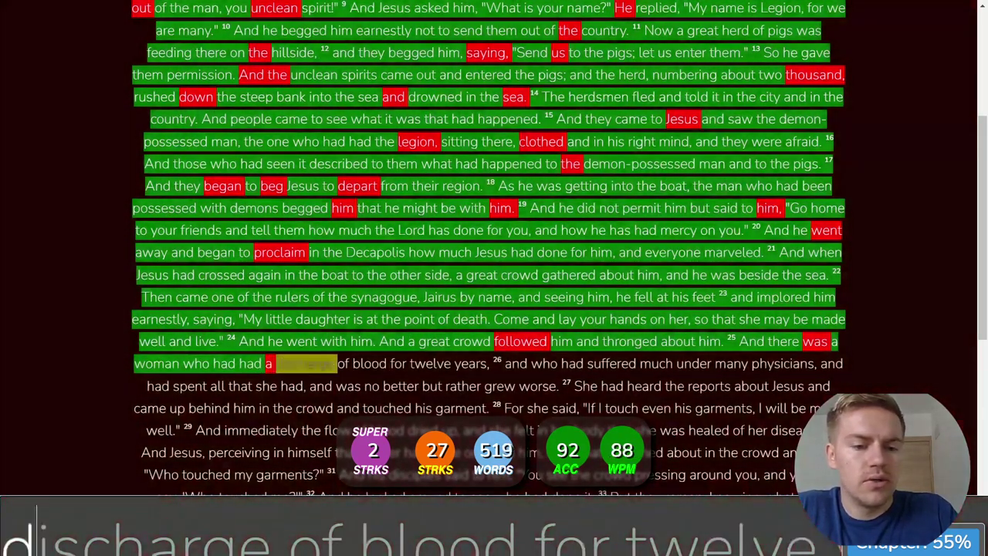
pyautogui.write('rge of blood')
pyautogui.press('BackSpace')
pyautogui.write('g')
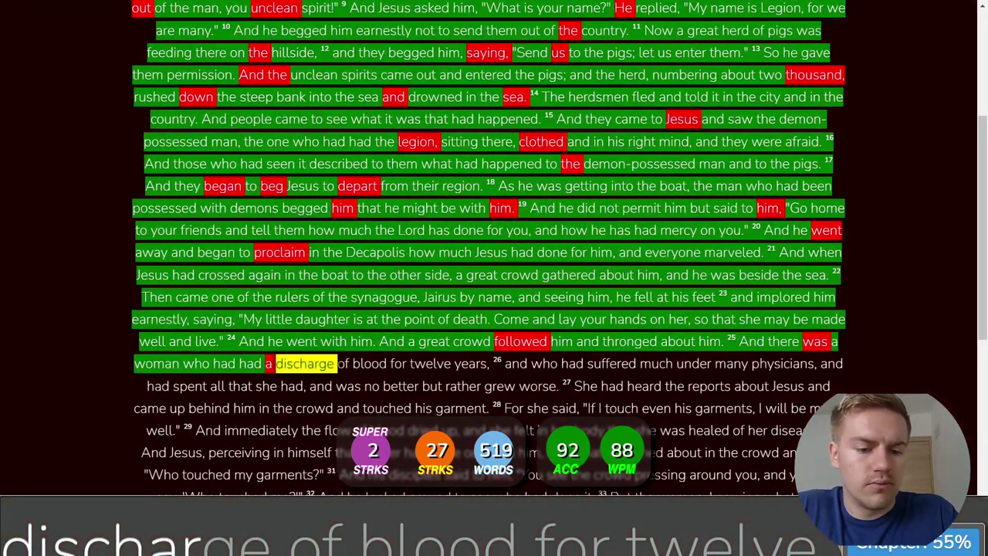
pyautogui.write('e ')
pyautogui.write(' g')
pyautogui.press('BackSpace')
pyautogui.write('bl')
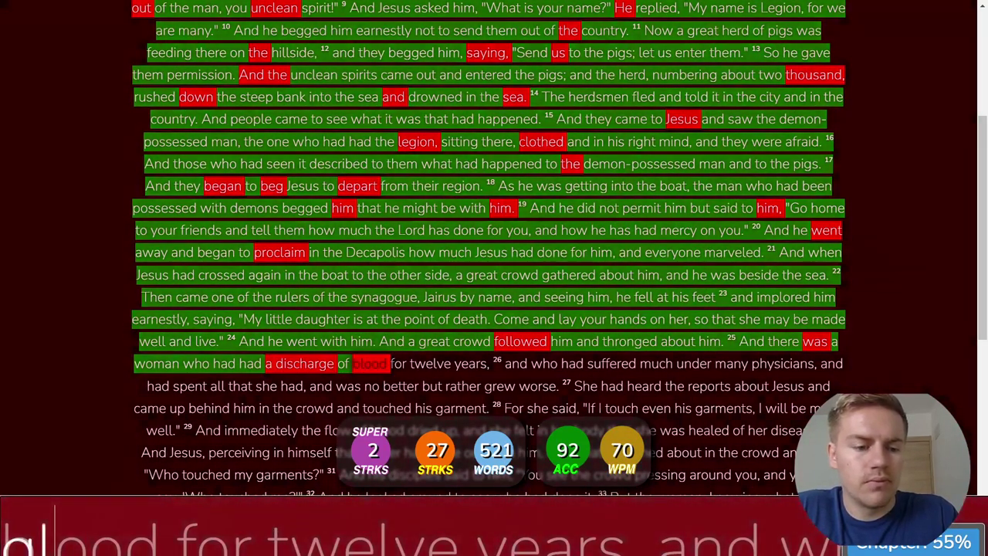
pyautogui.write('ood for ')
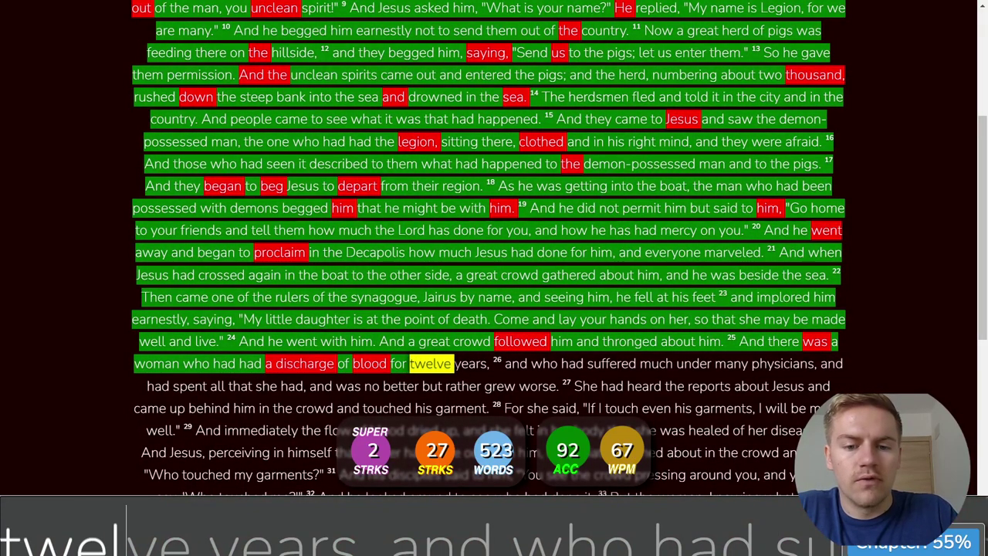
pyautogui.write('ve ')
pyautogui.write('year')
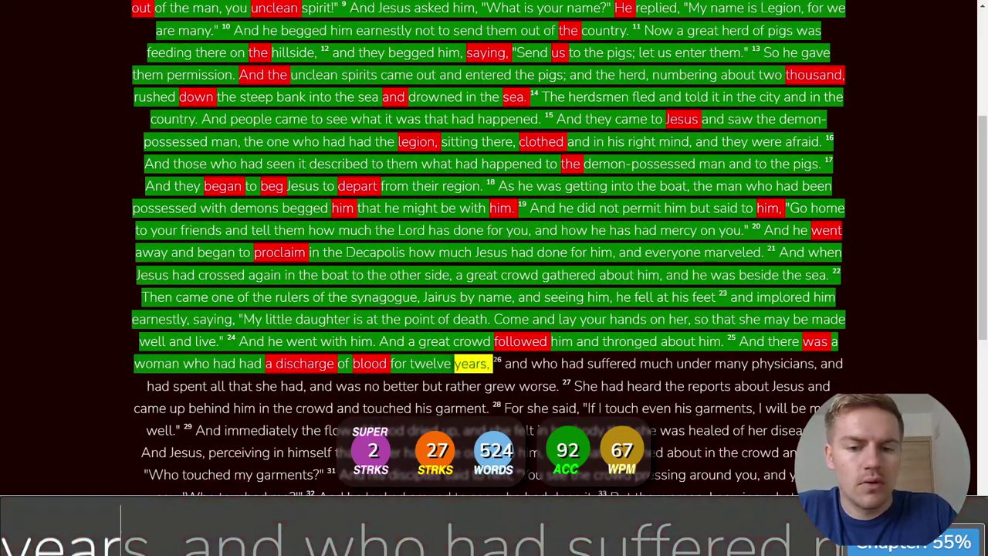
pyautogui.write('s and who had suffe')
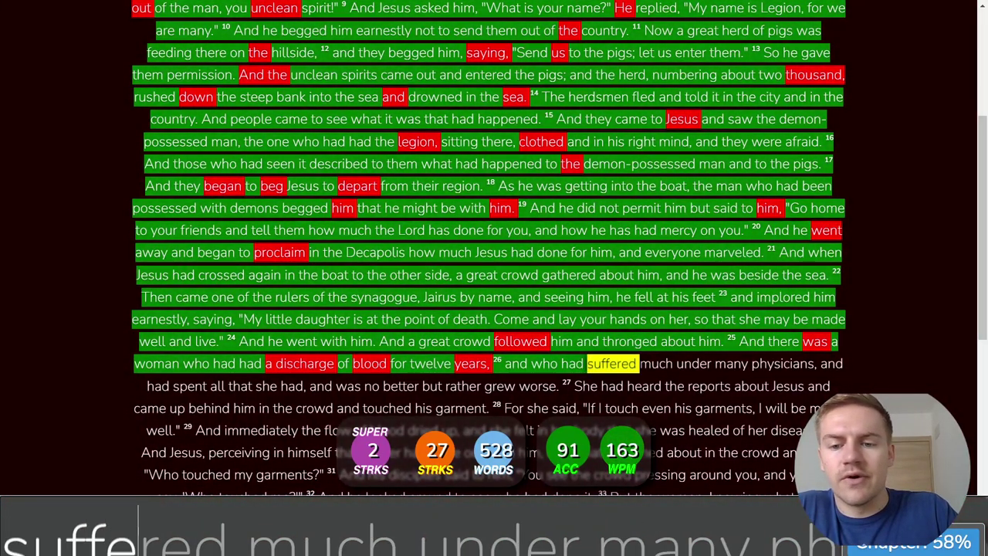
pyautogui.write('red much  many phys, and h')
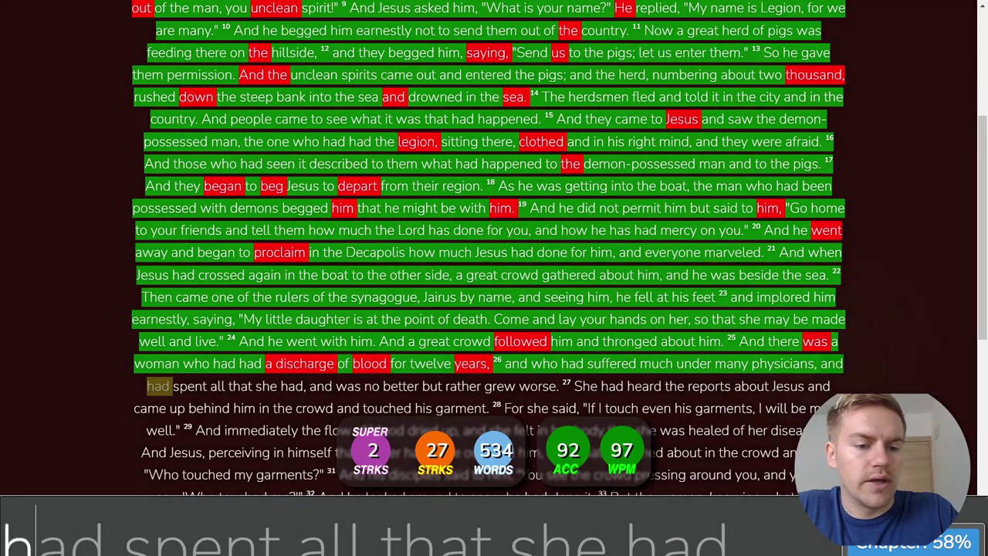
pyautogui.write('ad spl that she ')
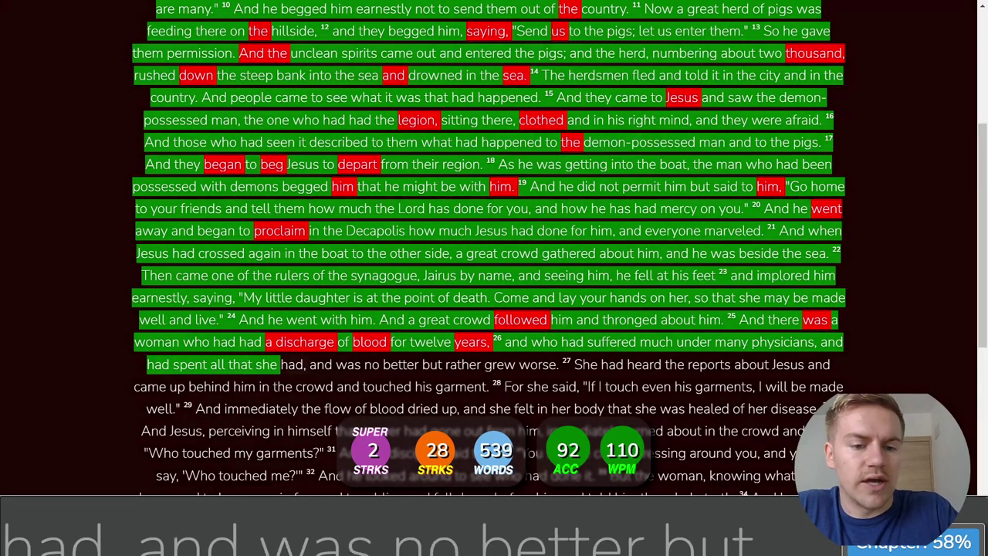
pyautogui.write(', and was not')
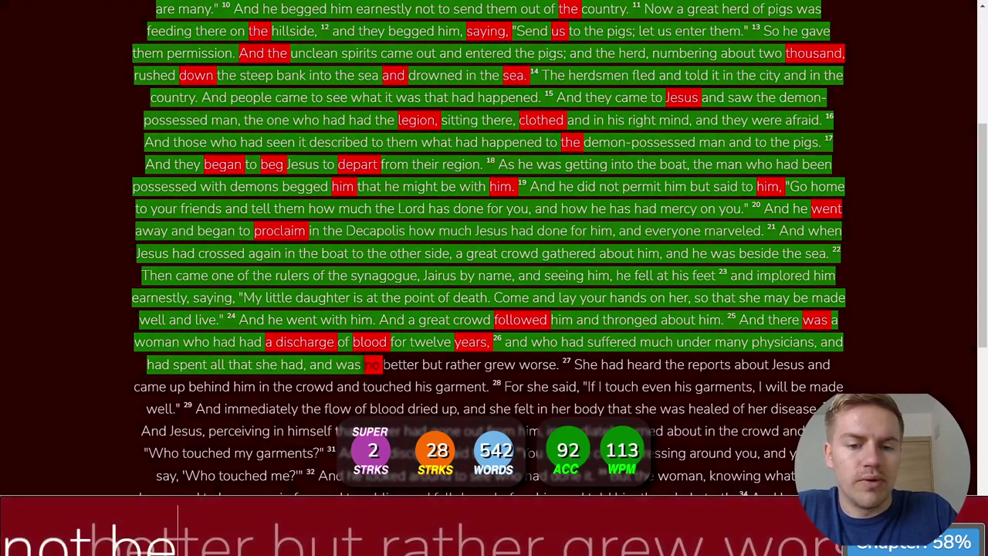
pyautogui.write('h')
# - Type verses 26–30 from 'no better but rather grew worse' through 'Who touched my garments?'
pyautogui.press('BackSpace')
pyautogui.press('BackSpace')
pyautogui.write('bett')
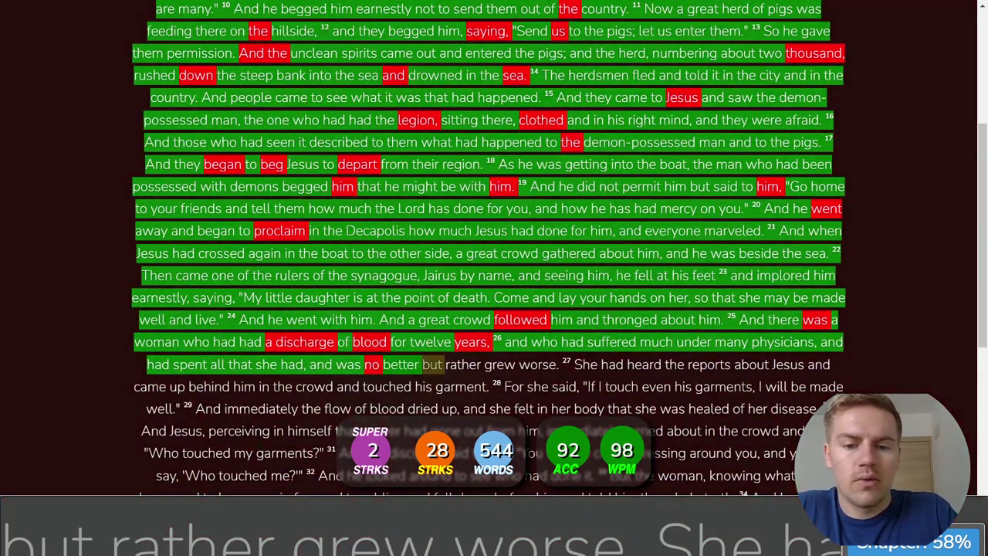
pyautogui.write('but rather ')
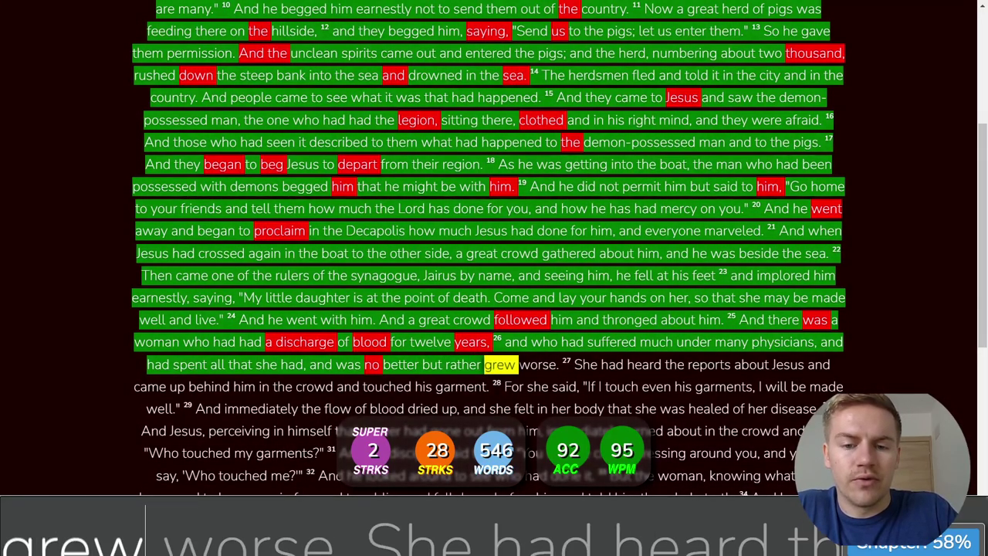
pyautogui.write('grew worse. A')
pyautogui.press('BackSpace')
pyautogui.write('She had heart ')
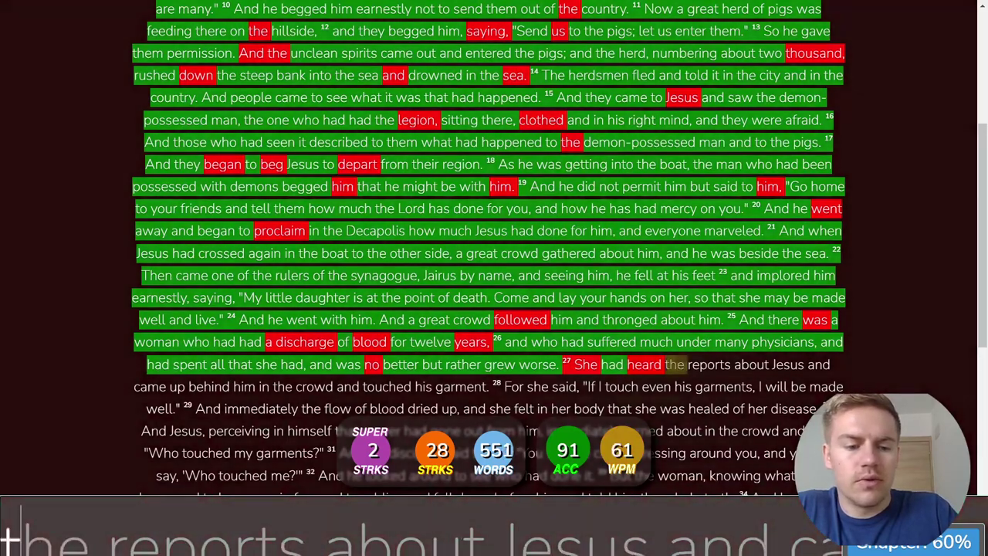
pyautogui.write('the reports about Jesus and came up ')
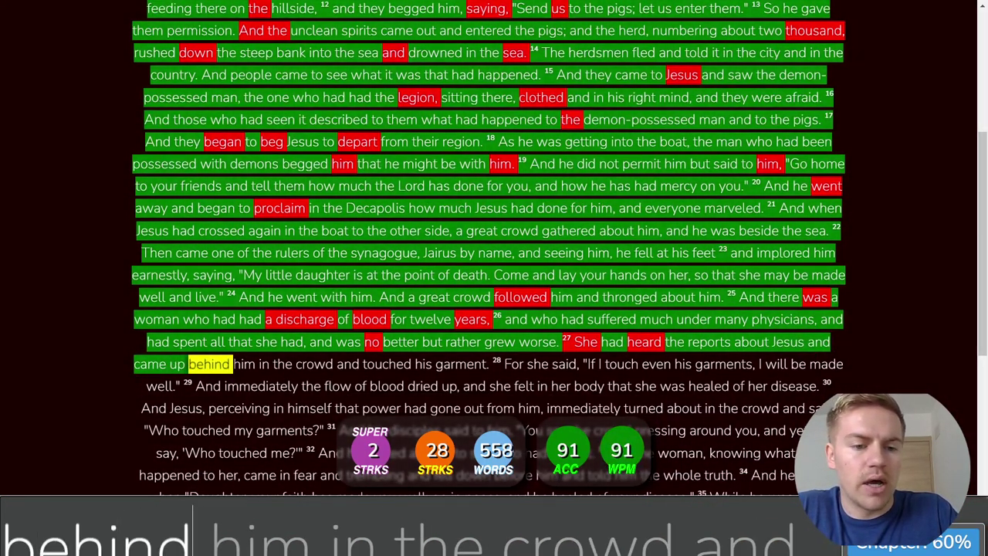
pyautogui.write('behind him in the crowd and touc')
pyautogui.write(' hi')
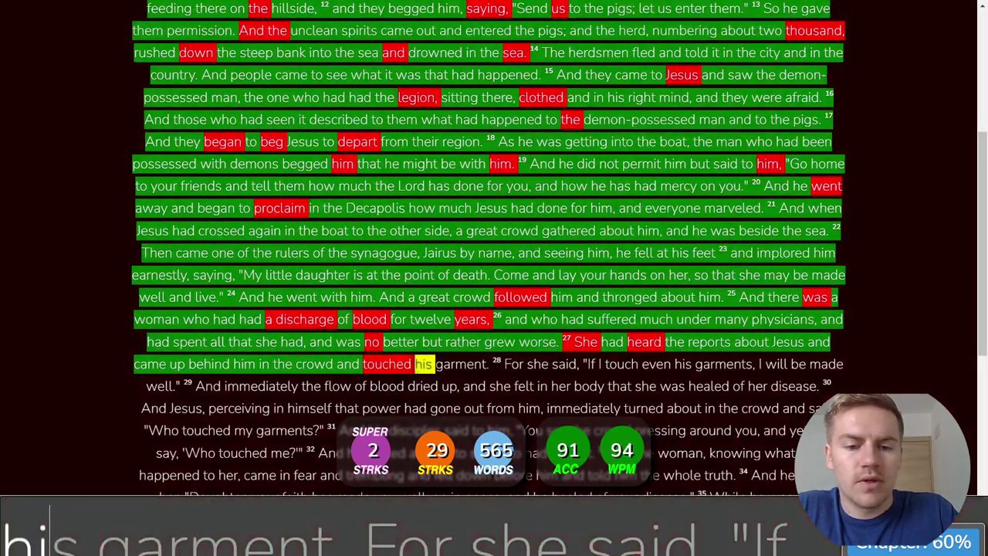
pyautogui.write('s')
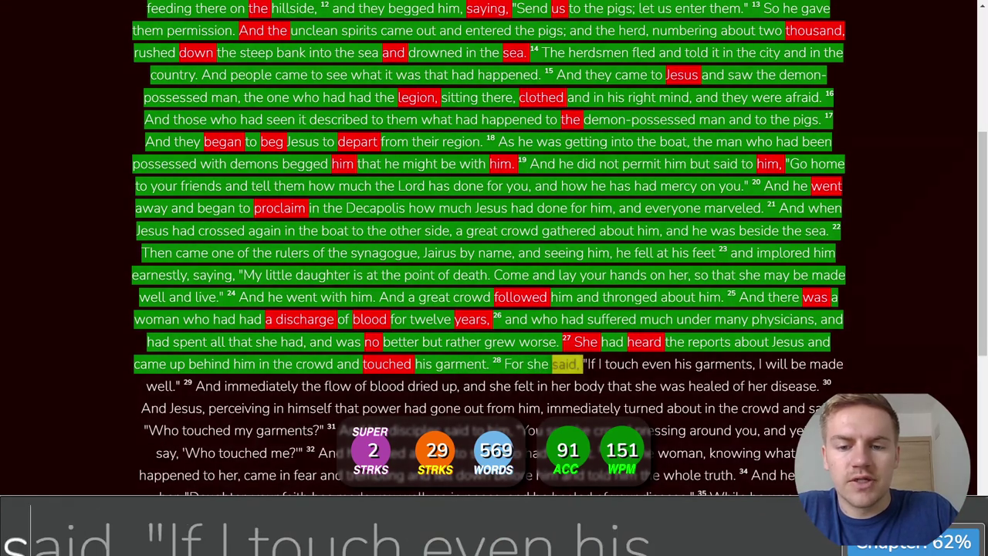
pyautogui.write(' garment. For said, ')
pyautogui.write(' I ')
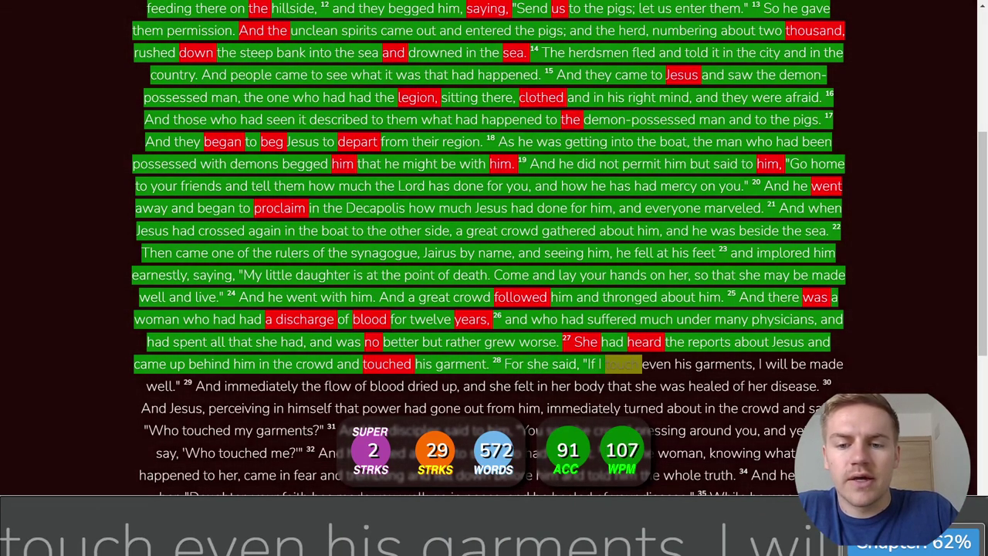
pyautogui.write('t')
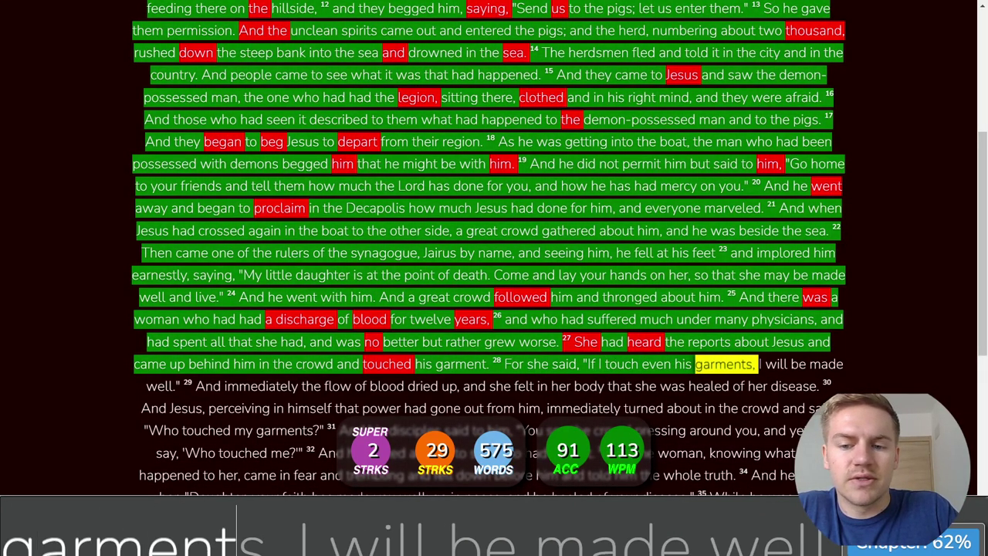
pyautogui.write('ouch even his ga, I will be made wel')
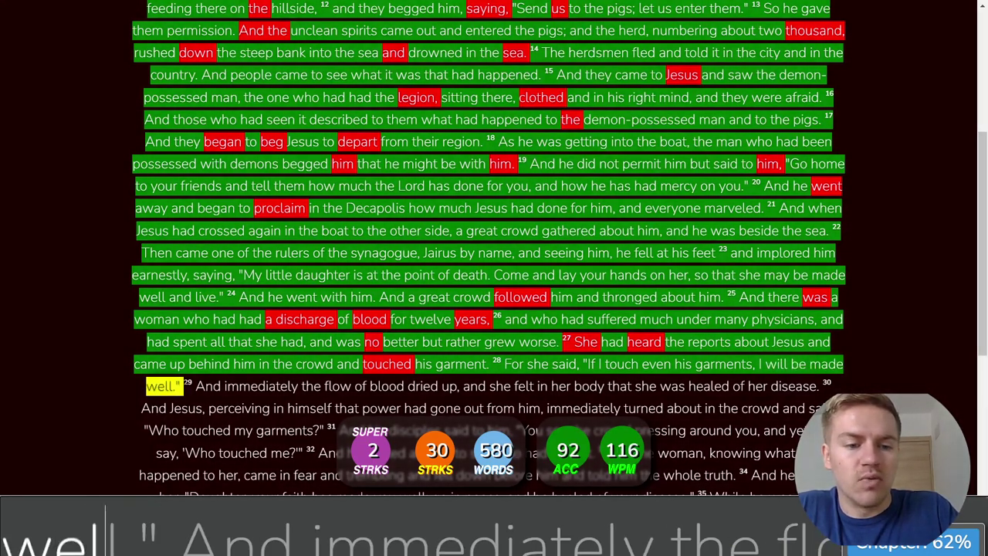
pyautogui.write('." And ')
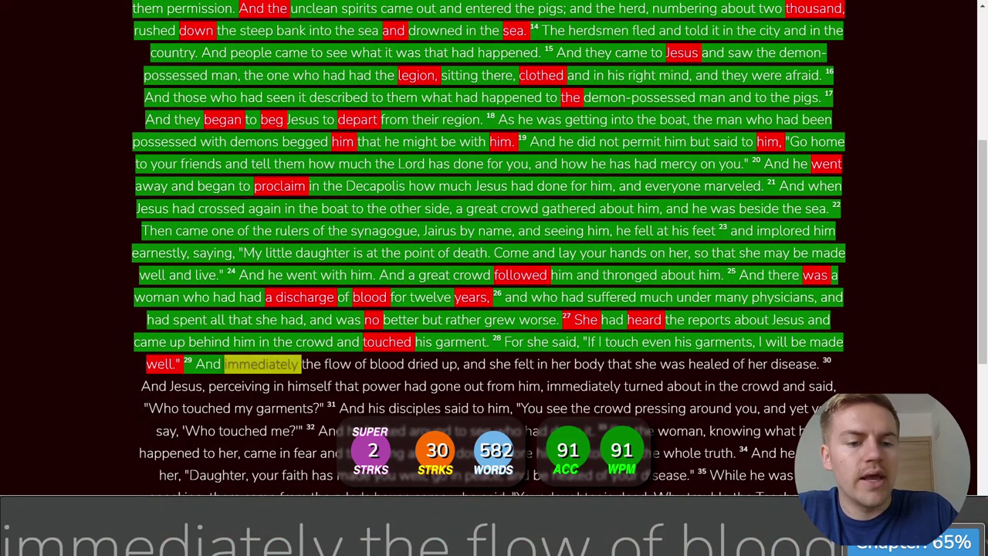
pyautogui.write('tely ')
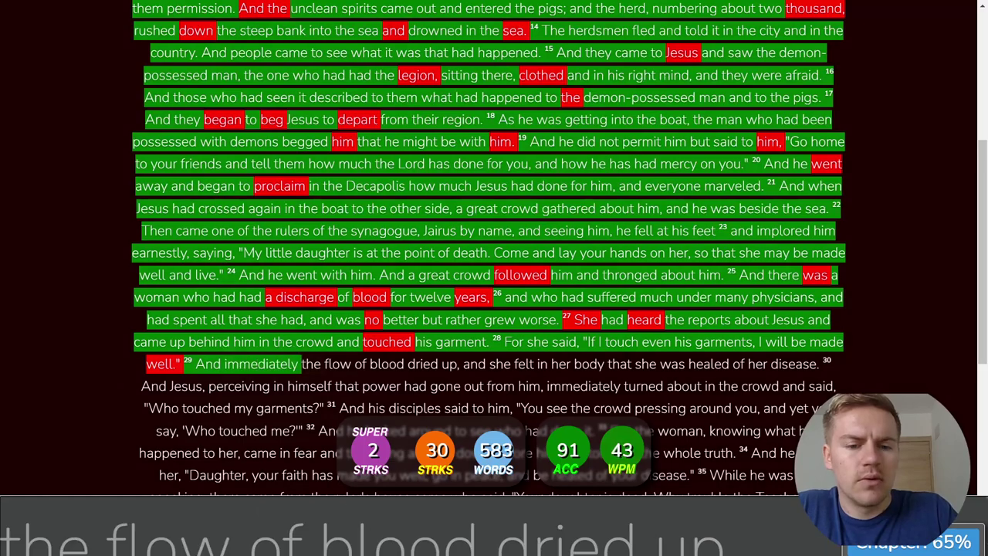
pyautogui.write('the flow of blood ')
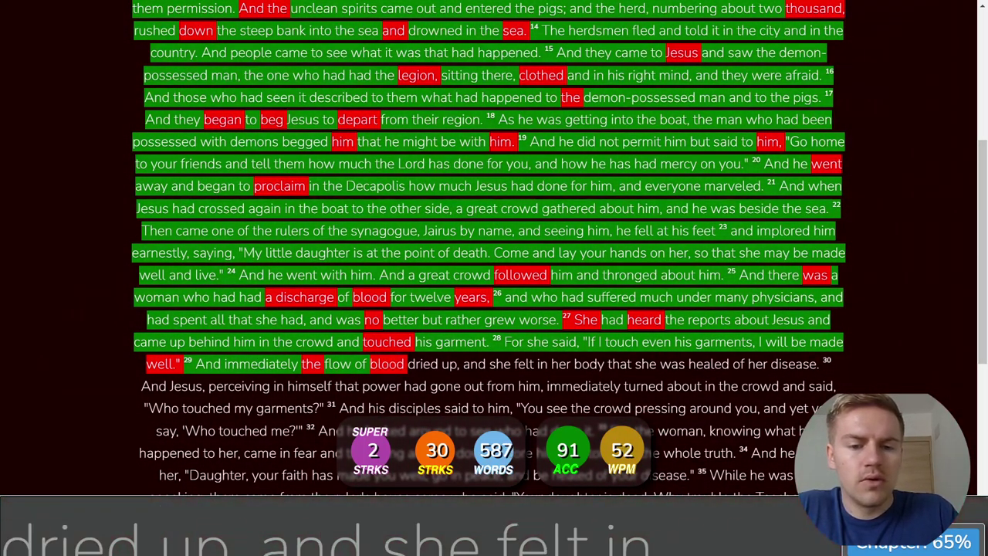
pyautogui.write('d up,')
pyautogui.write(' she ')
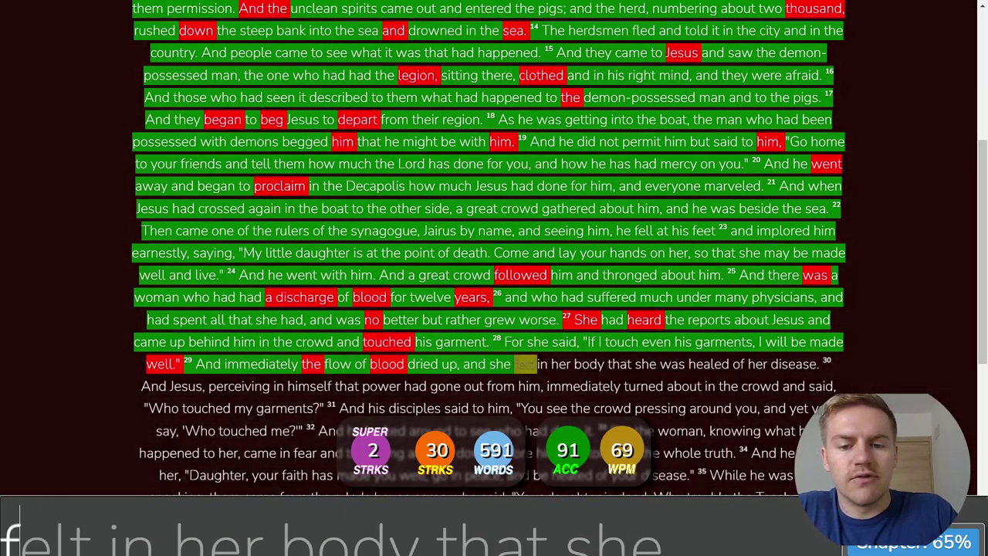
pyautogui.write(' her body that she was healed of ')
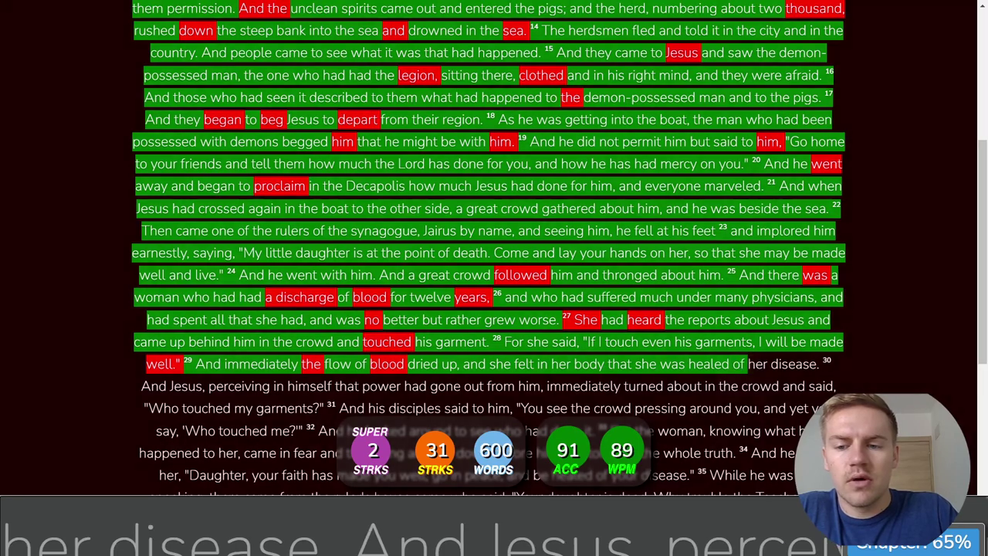
pyautogui.write('her dise. And J, perc')
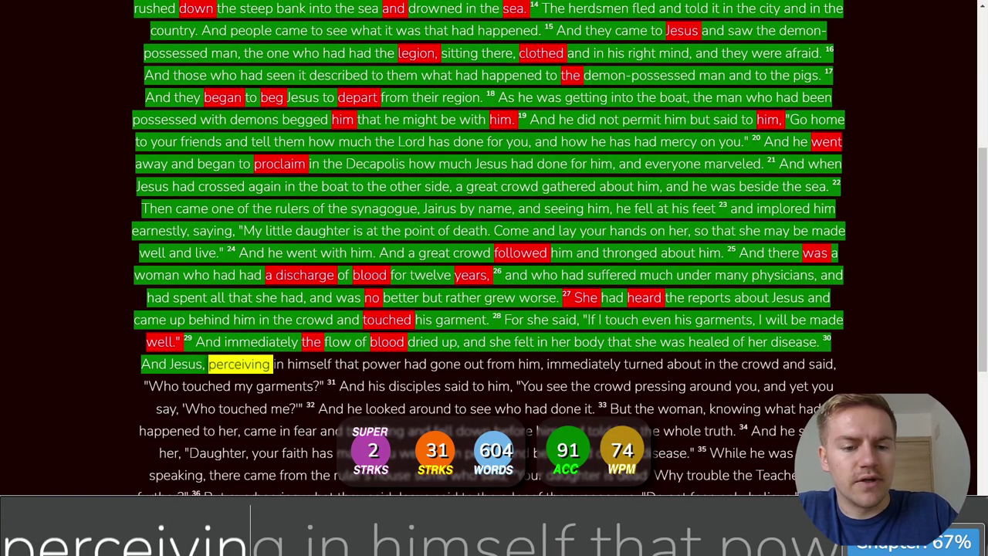
pyautogui.write('g in lf that ')
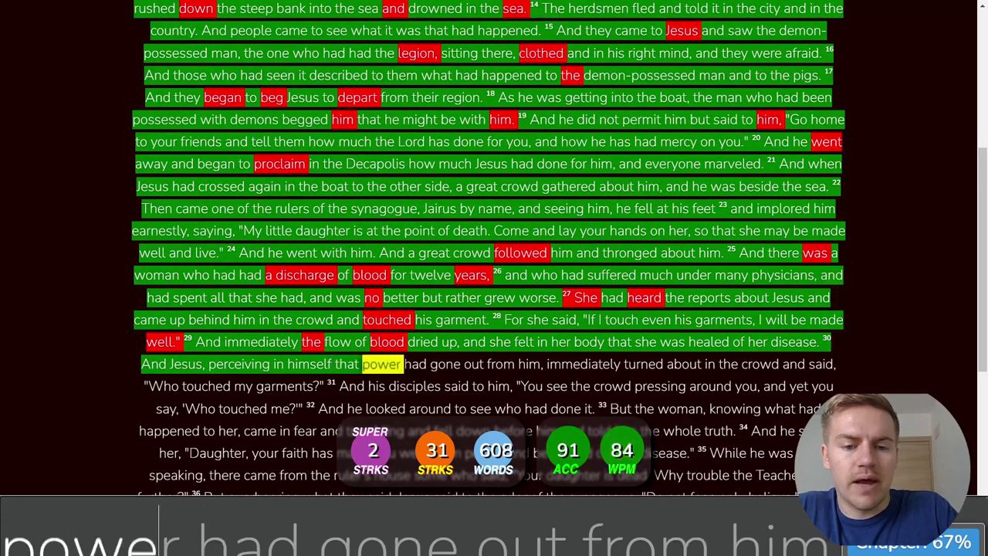
pyautogui.write('power had gone out from him ')
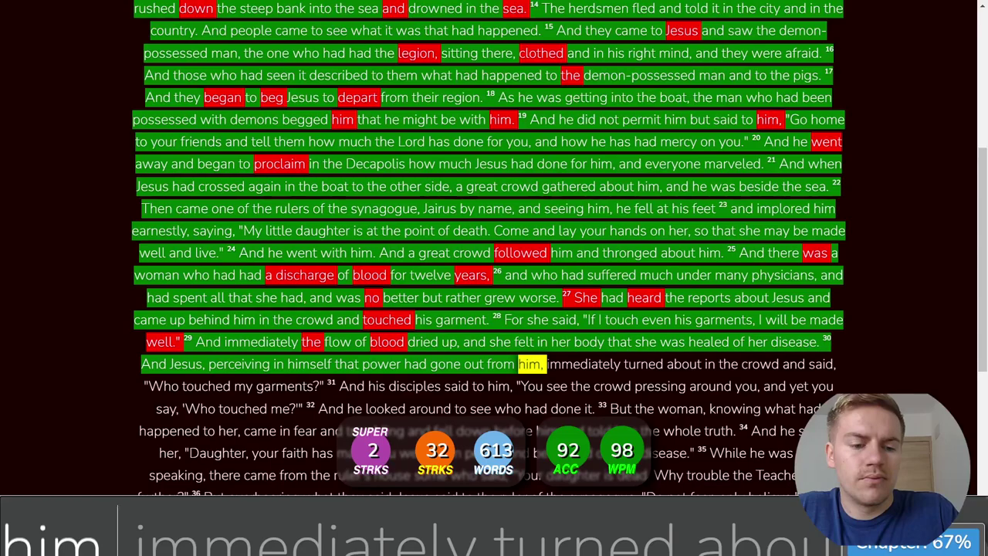
pyautogui.write('immely ')
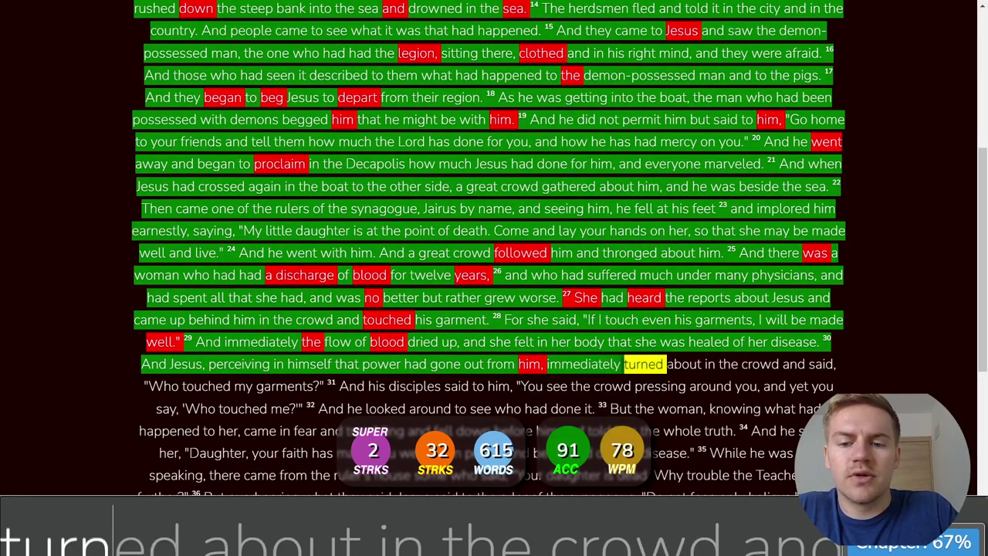
pyautogui.write('d')
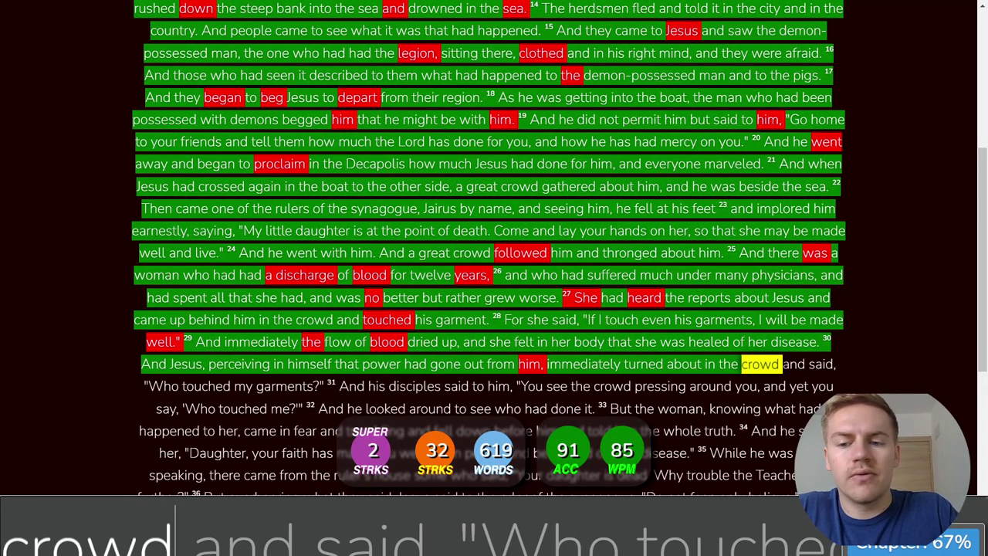
pyautogui.write(' about in the crowd and said, ')
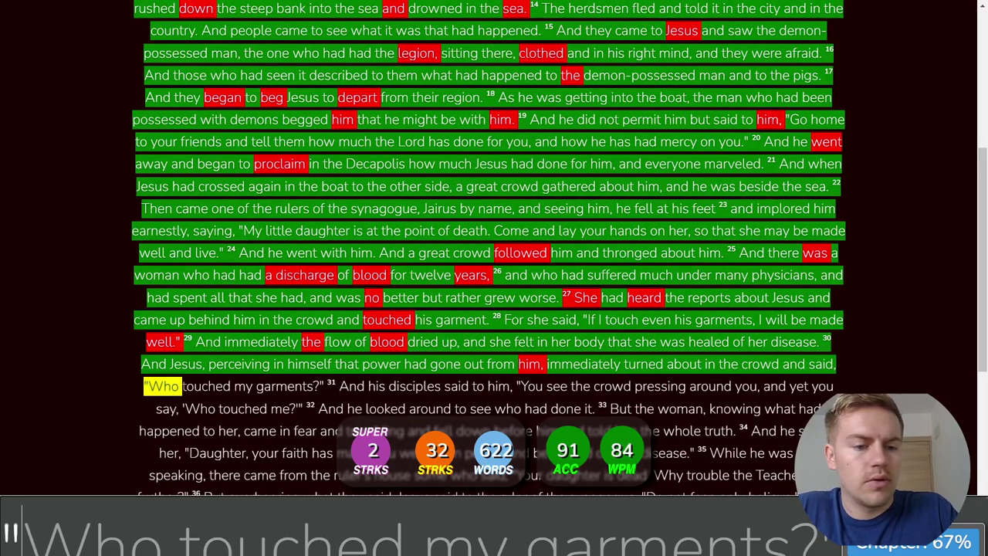
pyautogui.write(' touched my gar')
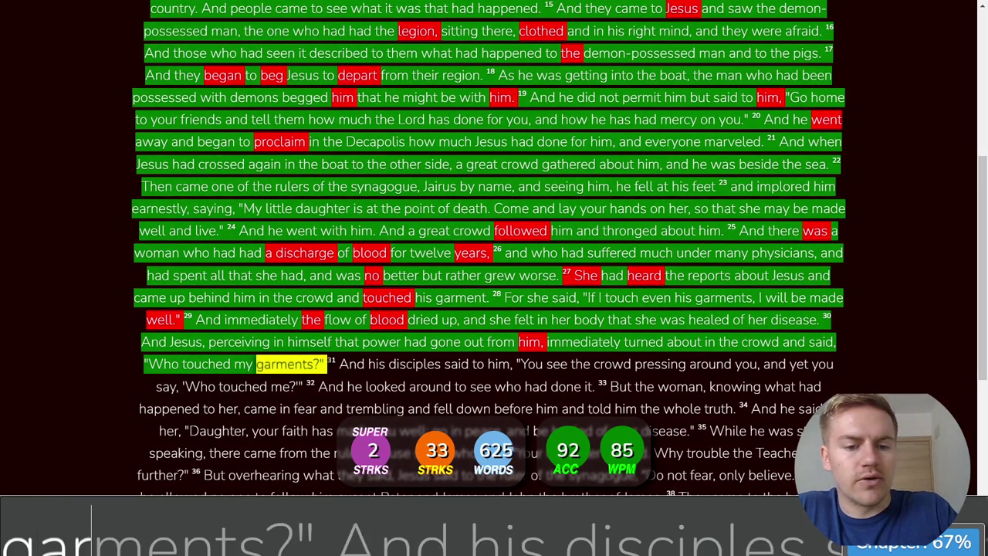
pyautogui.write('" And his ds')
# - Type verses 31–34 from the disciples' reply through 'fear and trembling', fixing 'woman'
pyautogui.press('BackSpace')
pyautogui.write('isc')
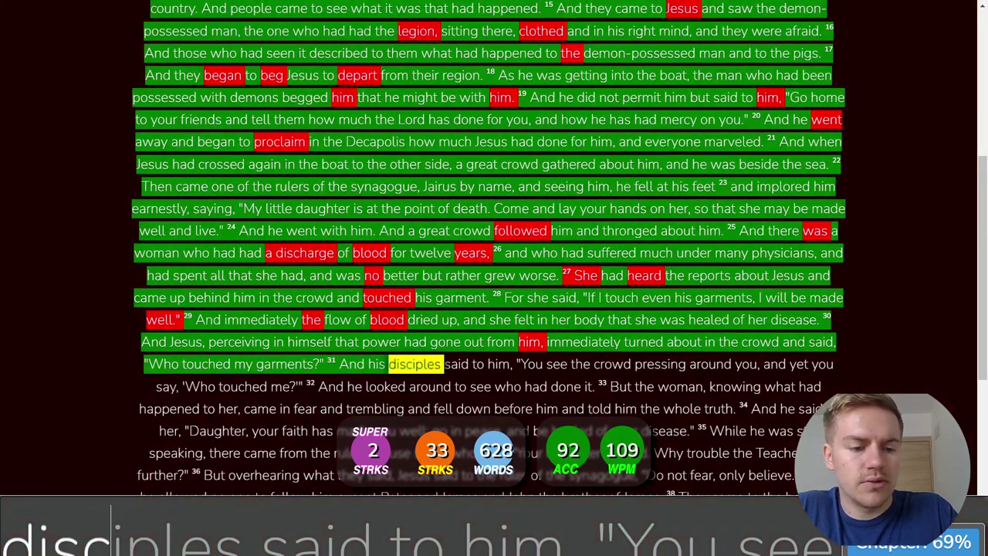
pyautogui.write('iples said to')
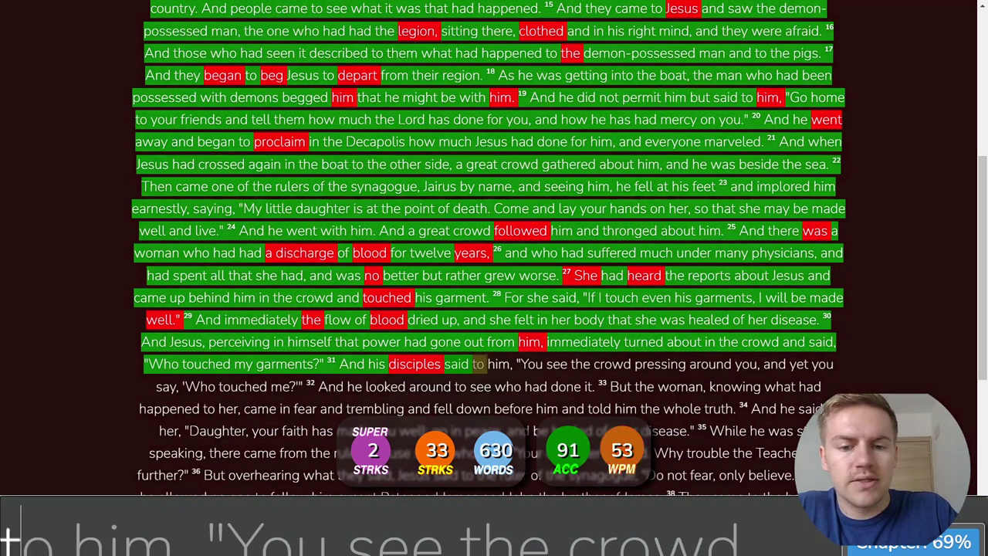
pyautogui.write(' him, "Y')
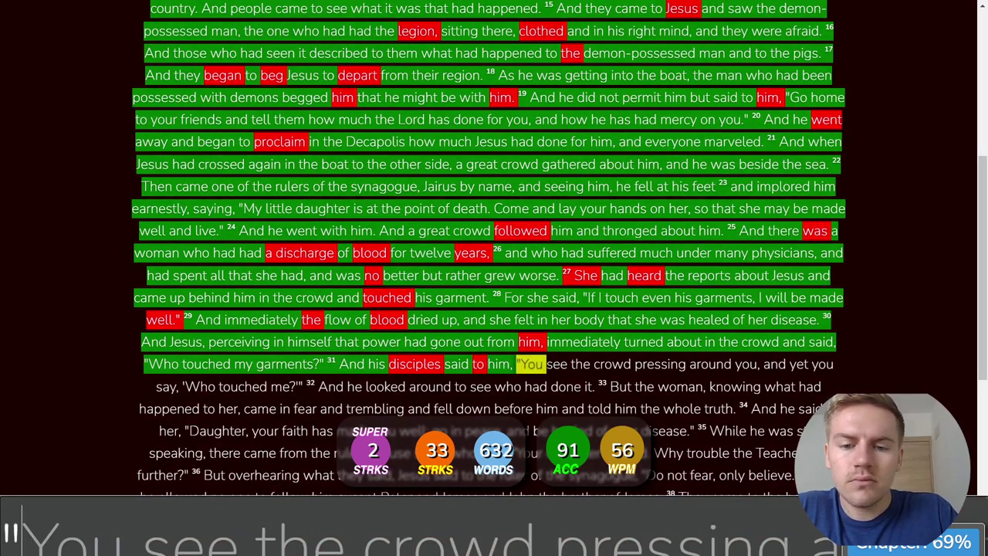
pyautogui.write('ou see the crow')
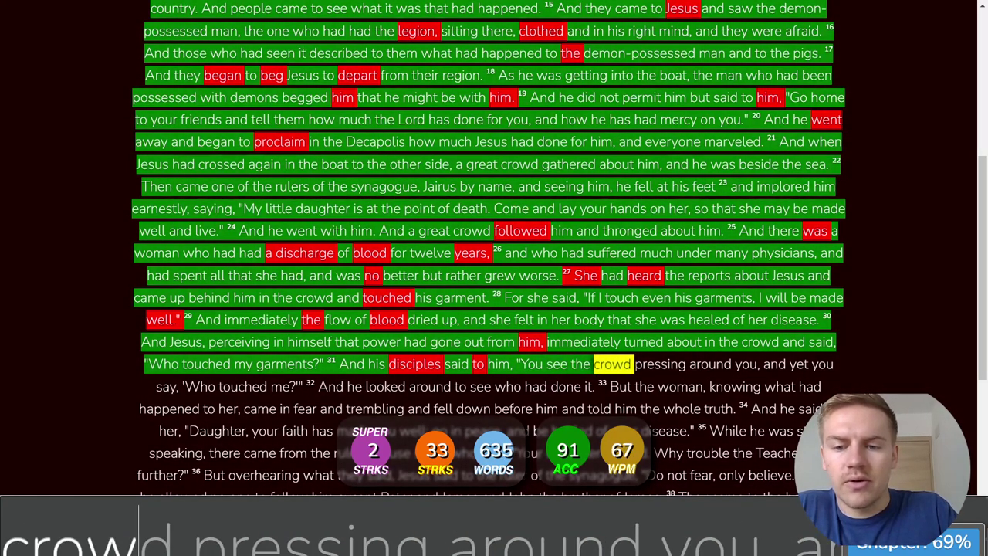
pyautogui.write('d pressing around ')
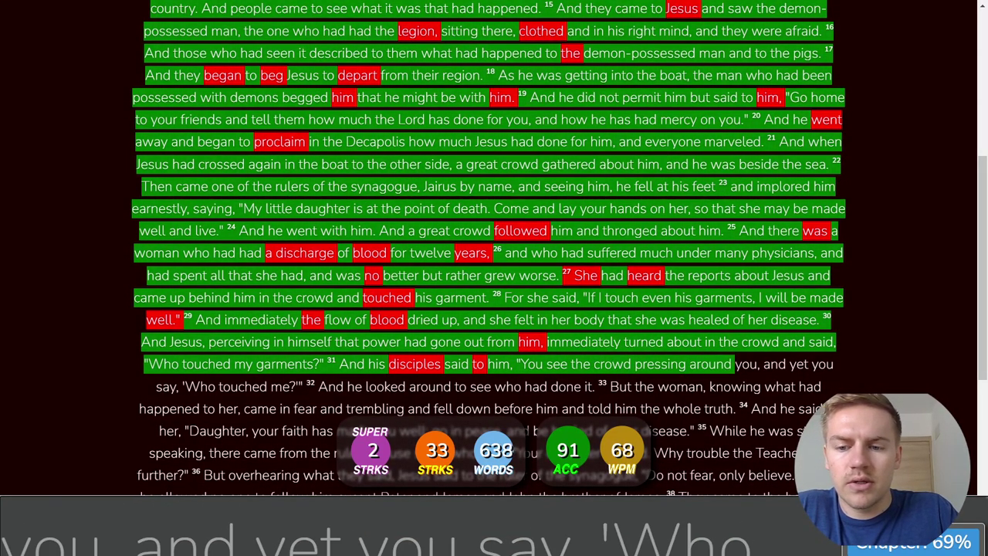
pyautogui.write("you, and yet you say, 'Who")
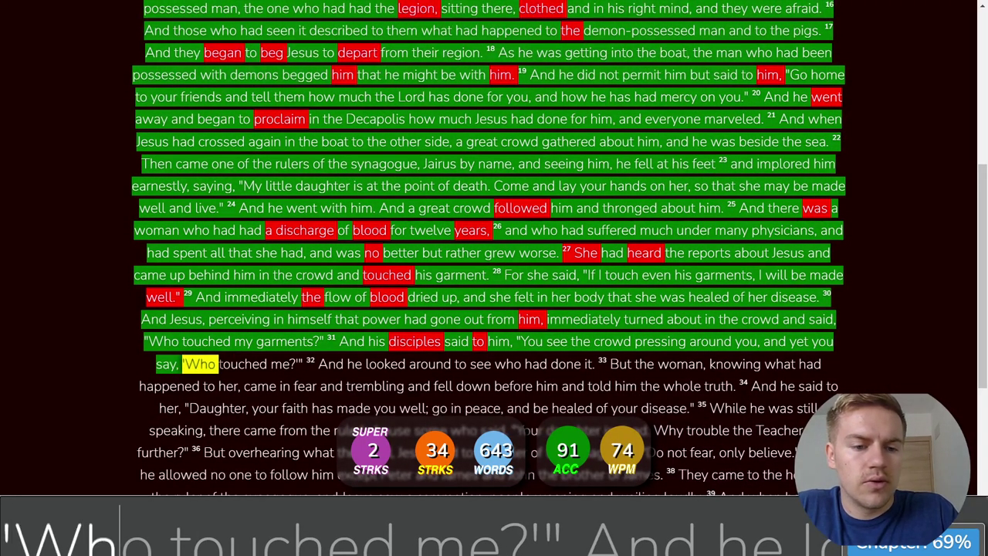
pyautogui.write(' touched')
pyautogui.write(" me?'")
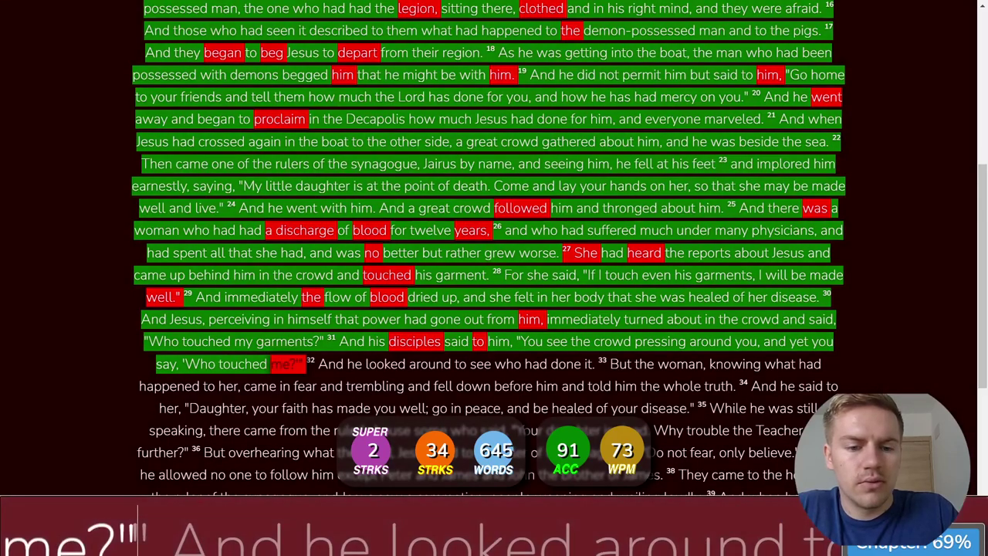
pyautogui.press('BackSpace')
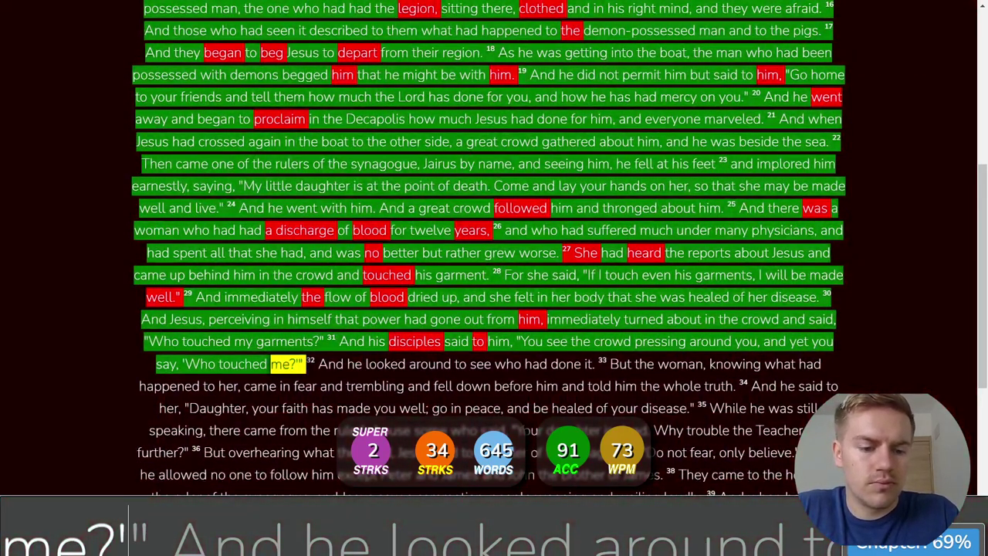
pyautogui.write('d he ')
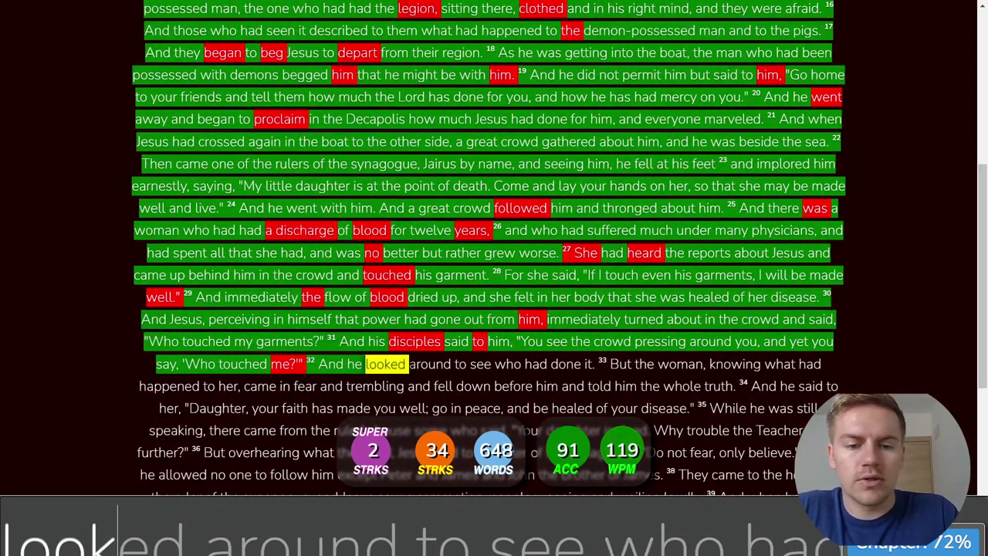
pyautogui.write('edd')
pyautogui.press('BackSpace')
pyautogui.press('BackSpace')
pyautogui.press('BackSpace')
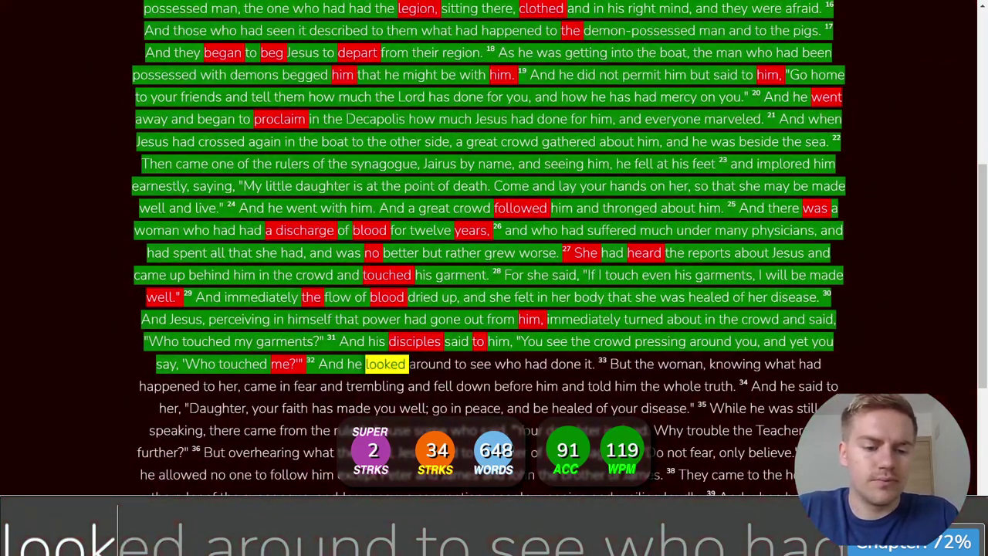
pyautogui.write('around to see w')
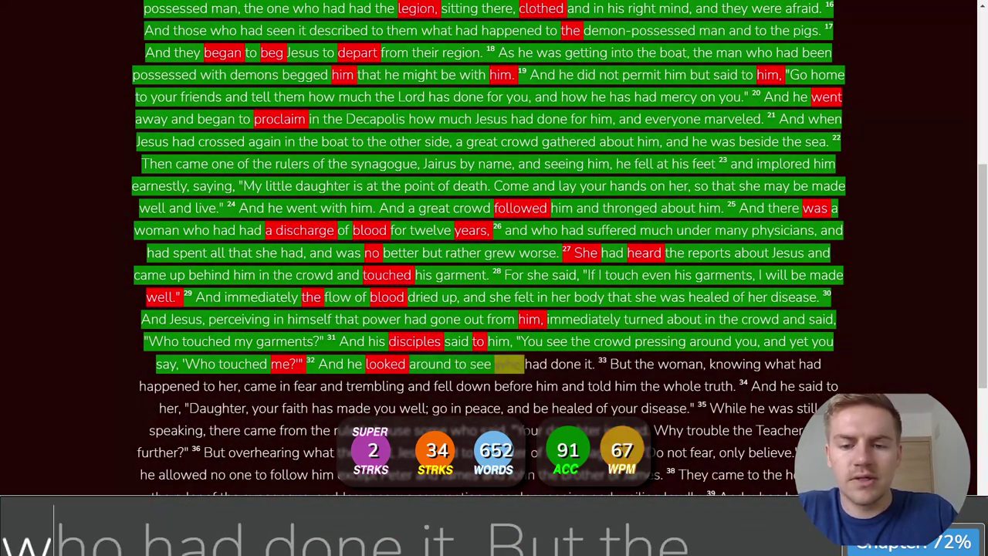
pyautogui.write('ho had done it. But the ow')
pyautogui.press('BackSpace')
pyautogui.press('BackSpace')
pyautogui.write('woman, ')
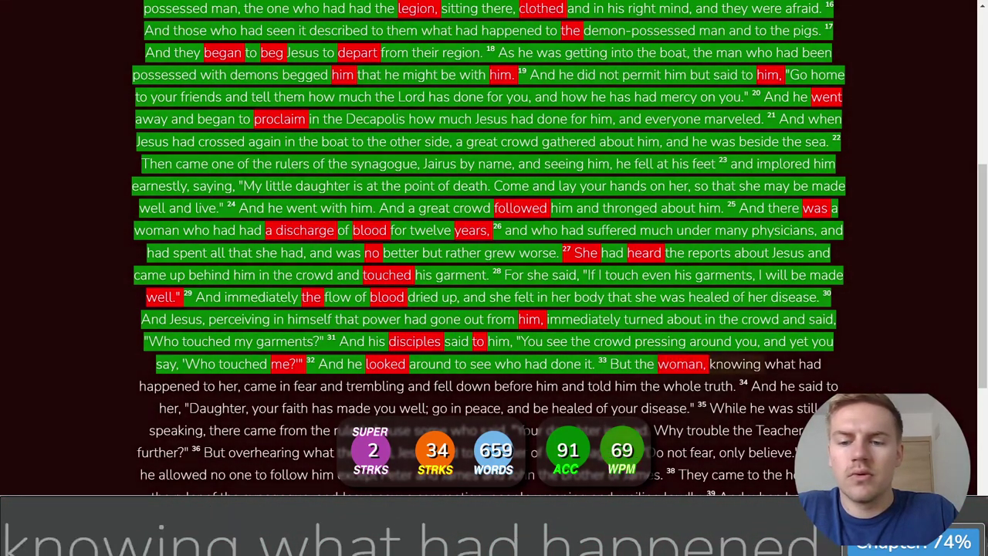
pyautogui.write('knowing what had happe')
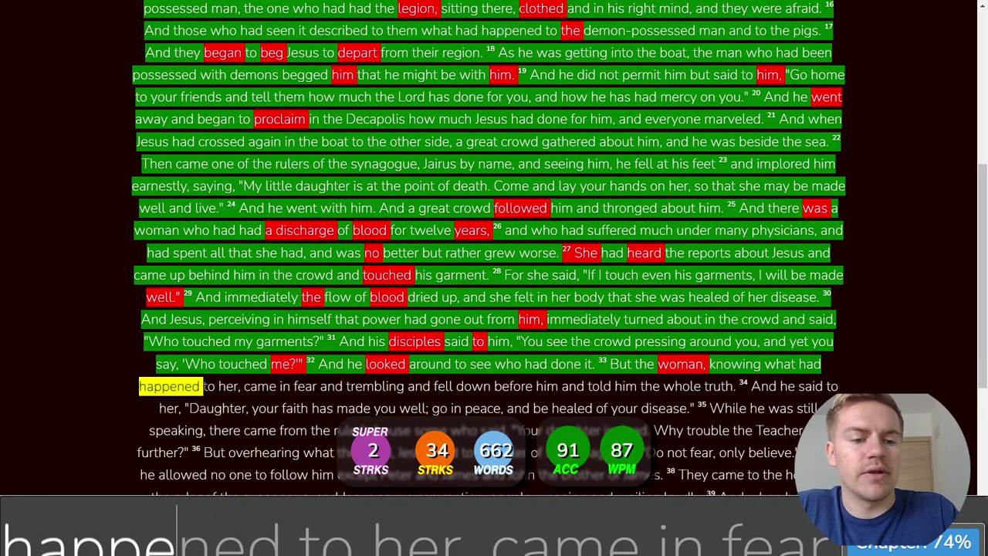
pyautogui.write('ned to her, came in f')
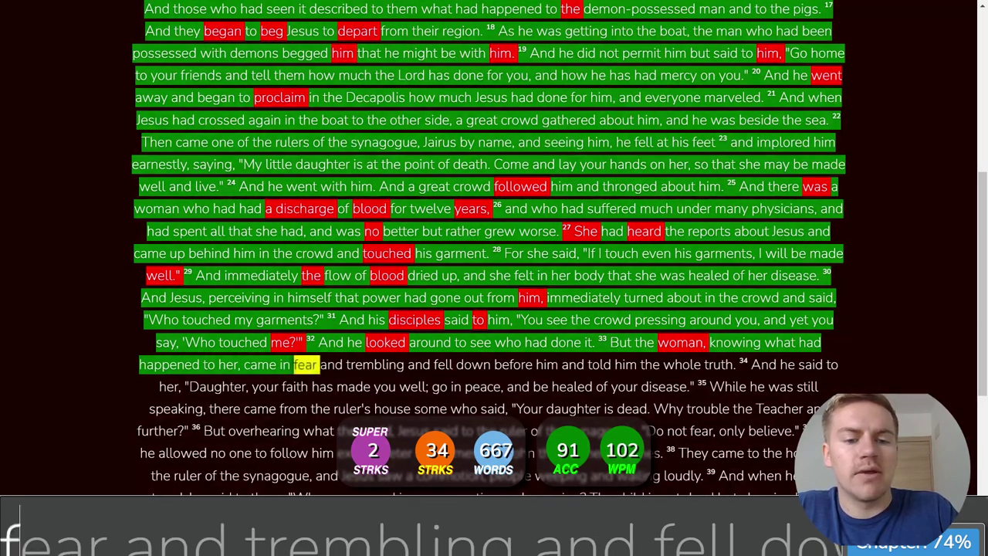
pyautogui.write('ear and trembl')
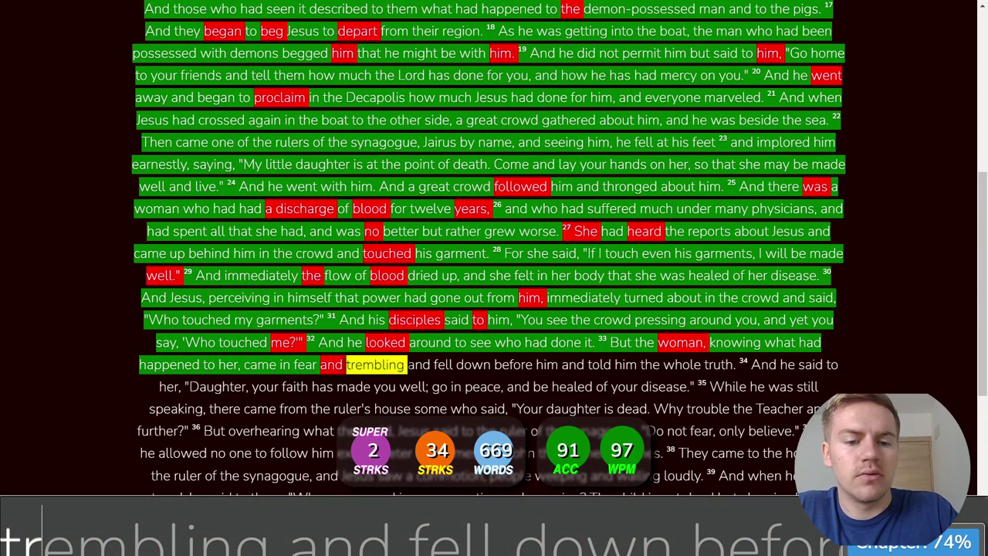
pyautogui.write('ing and fell down before')
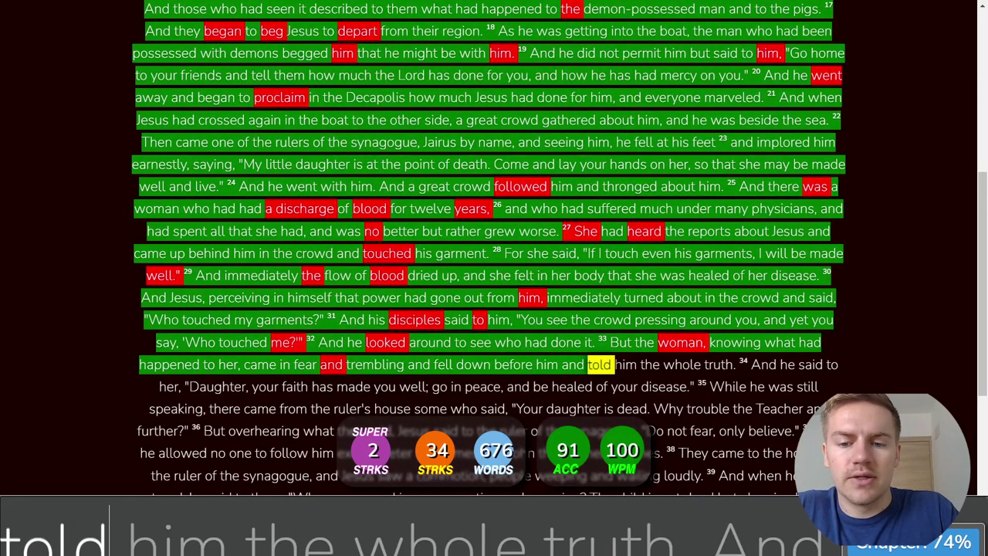
pyautogui.write(' h')
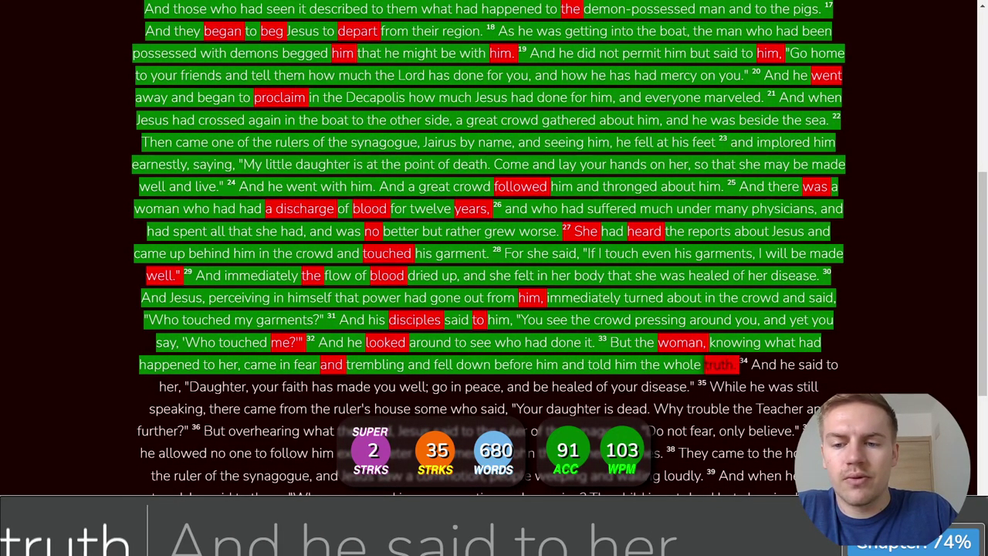
pyautogui.write('im and told him the whole truth. 34 And he said to her, "Daughte')
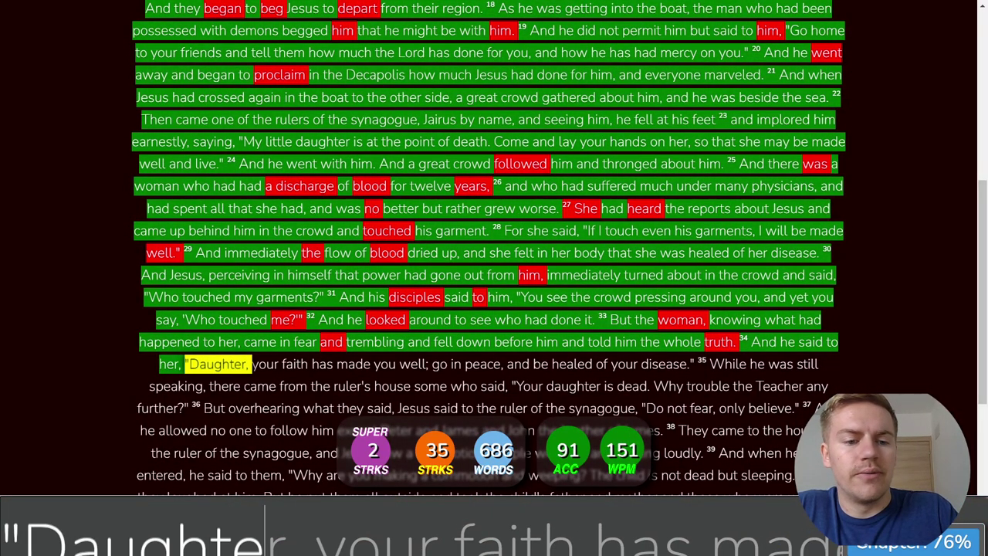
pyautogui.write('r, your faith has made you well; go in peace, and be healed of you')
pyautogui.write('r')
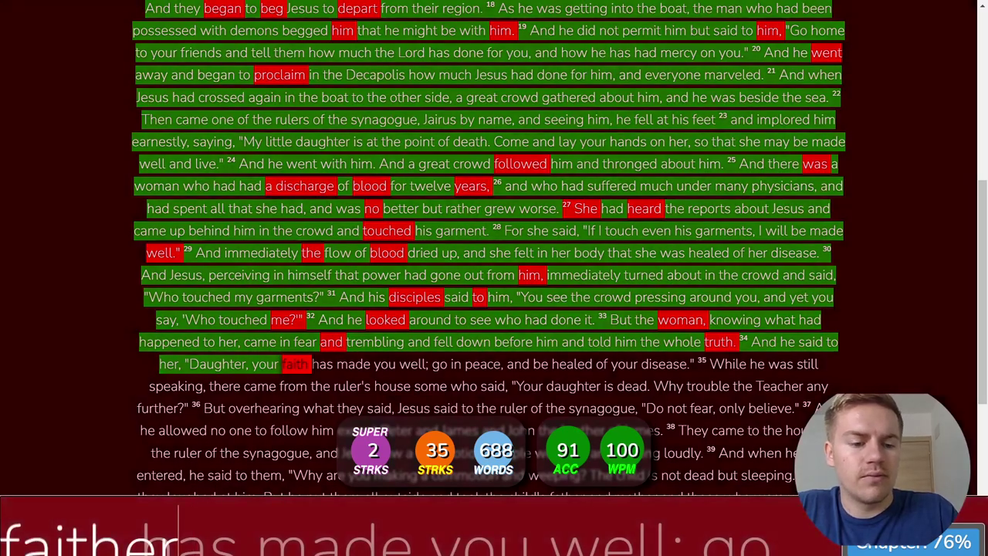
# - Type Mark 5:34–36, from 'has made you well' through 'Do not fear, only believe', fixing typos
pyautogui.press('BackSpace')
pyautogui.press('BackSpace')
pyautogui.write('has ')
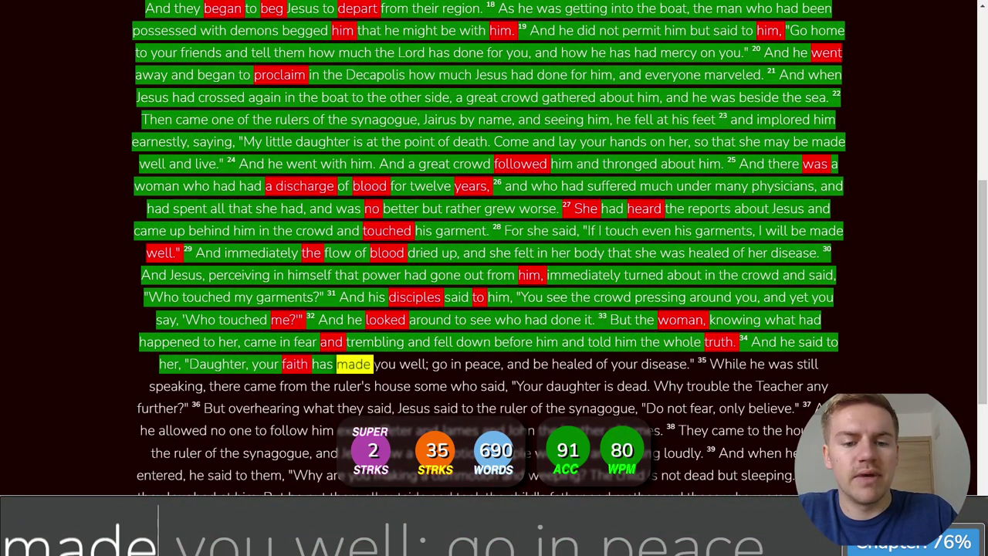
pyautogui.write('made you well; go in peace, and be')
pyautogui.press('BackSpace')
pyautogui.write('ed of your di')
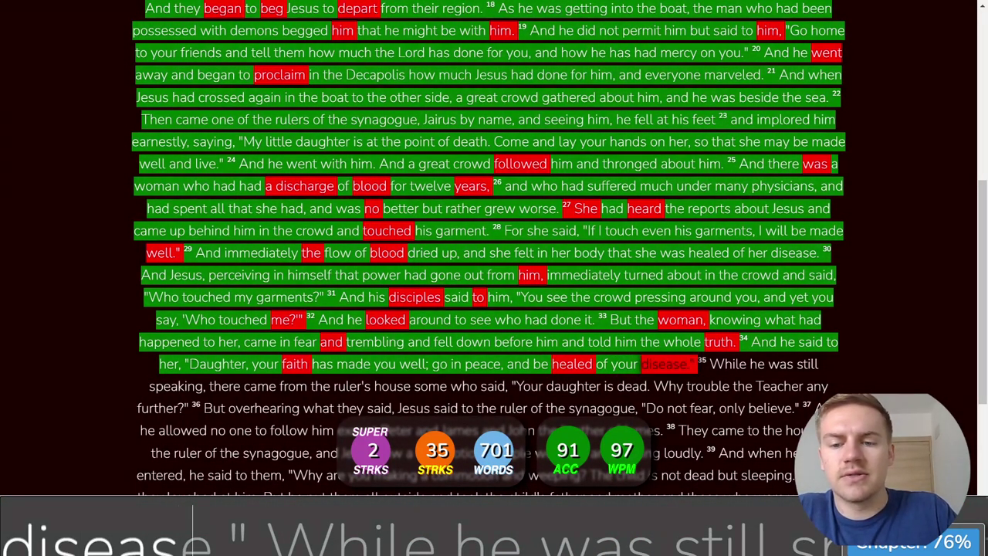
pyautogui.write('sease." 35 Wh')
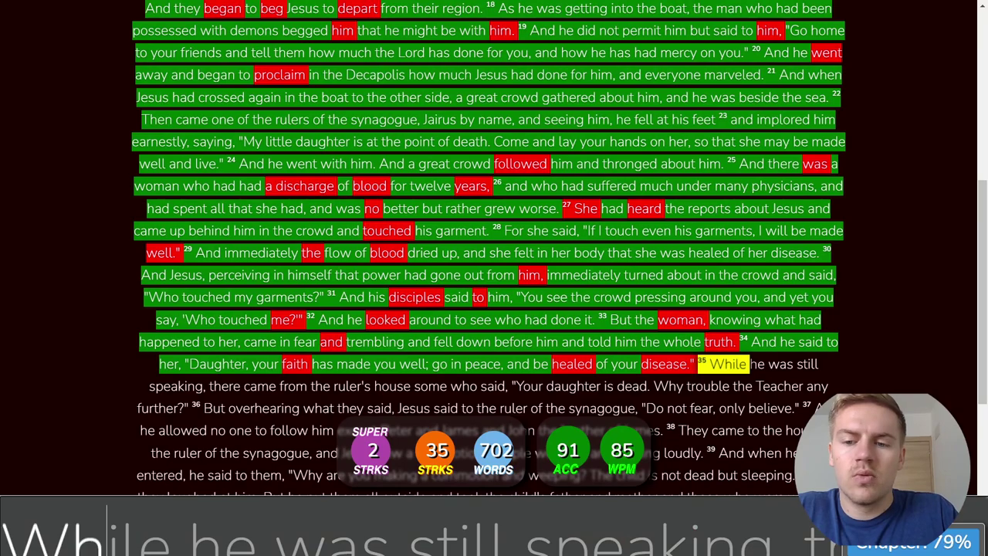
pyautogui.write('ile he was still speaking')
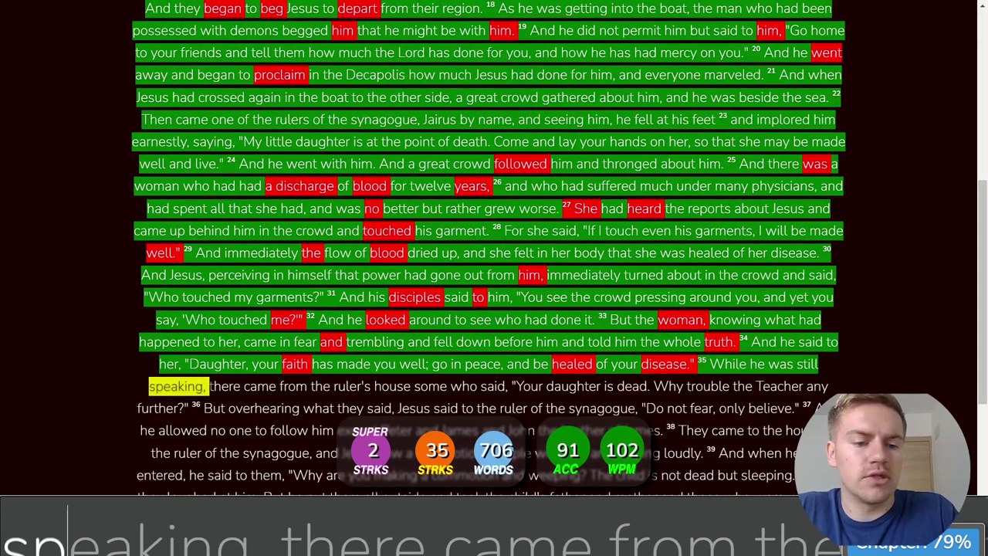
pyautogui.write(', there came from the ruler\'s house some who said, "Yo')
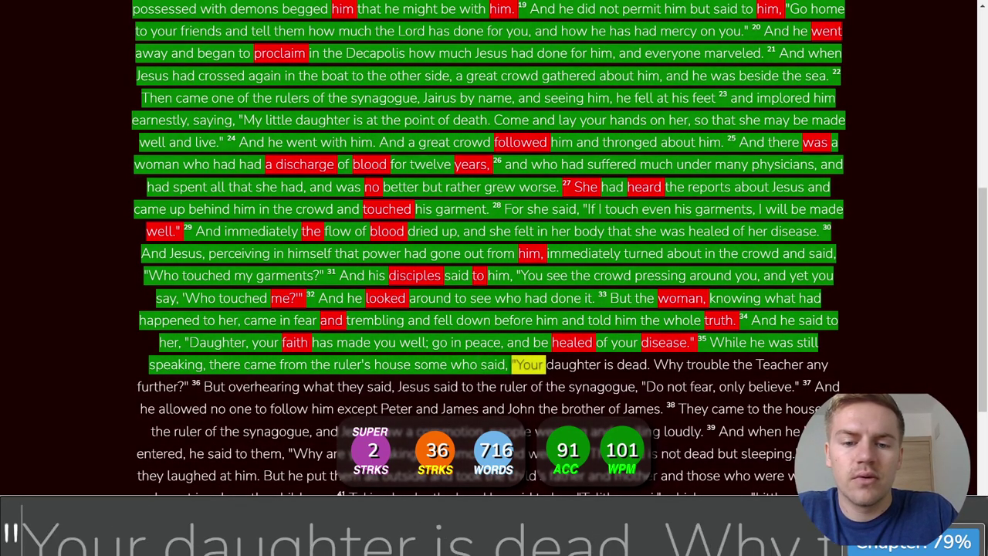
pyautogui.write('ur daught')
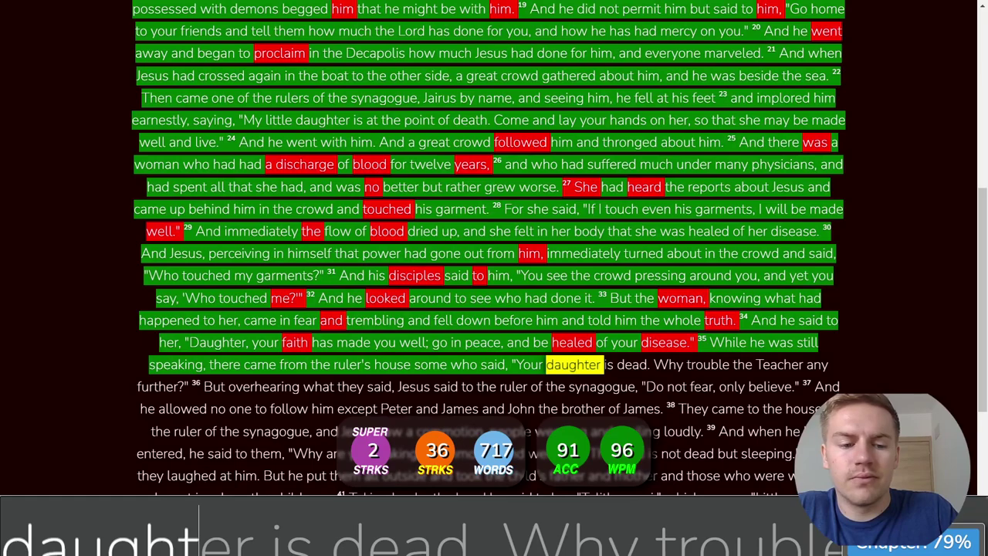
pyautogui.write('er is dead. Why trouble the Teacher any fur')
pyautogui.press('BackSpace')
pyautogui.write('ur')
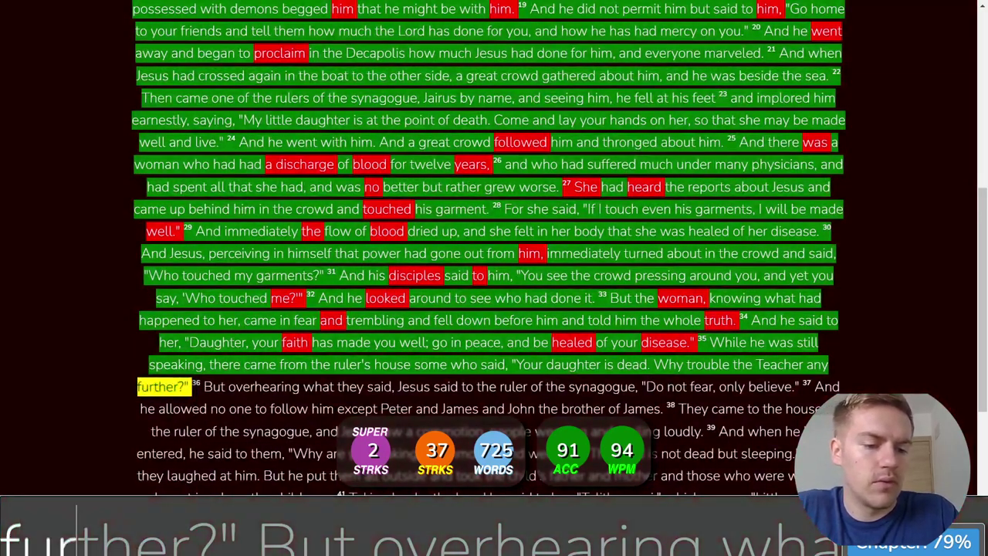
pyautogui.write(' But oaring what they said,  said to the ruler of ')
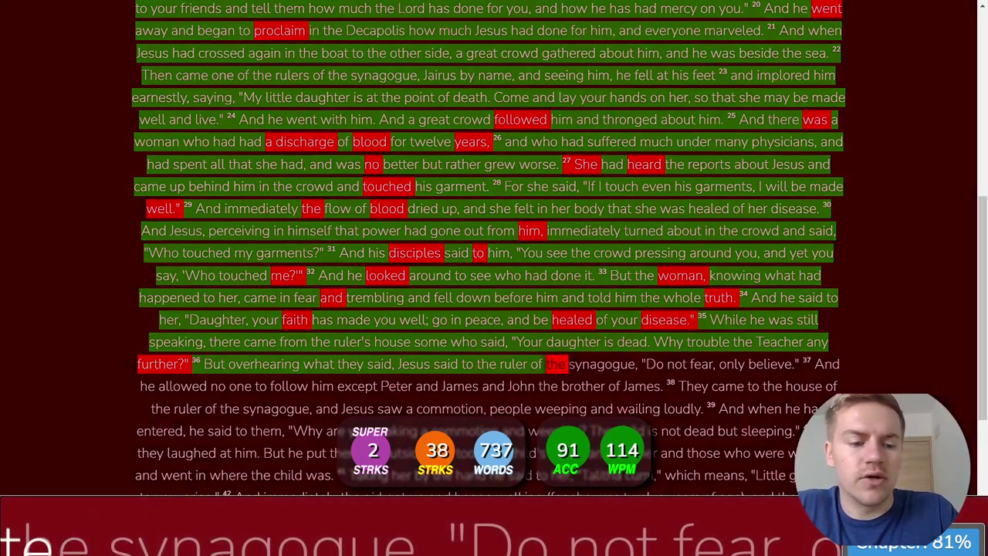
pyautogui.write('th ')
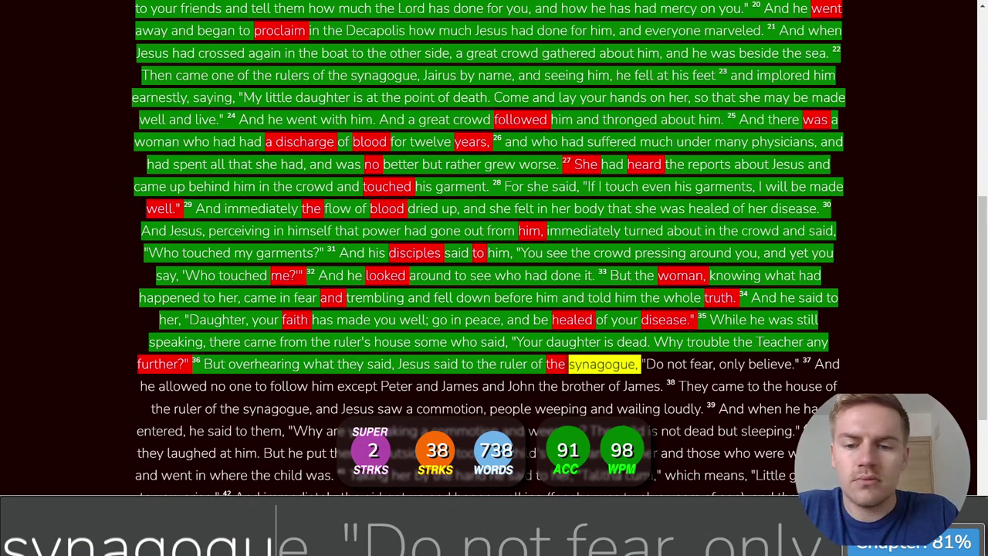
pyautogui.write(' "D')
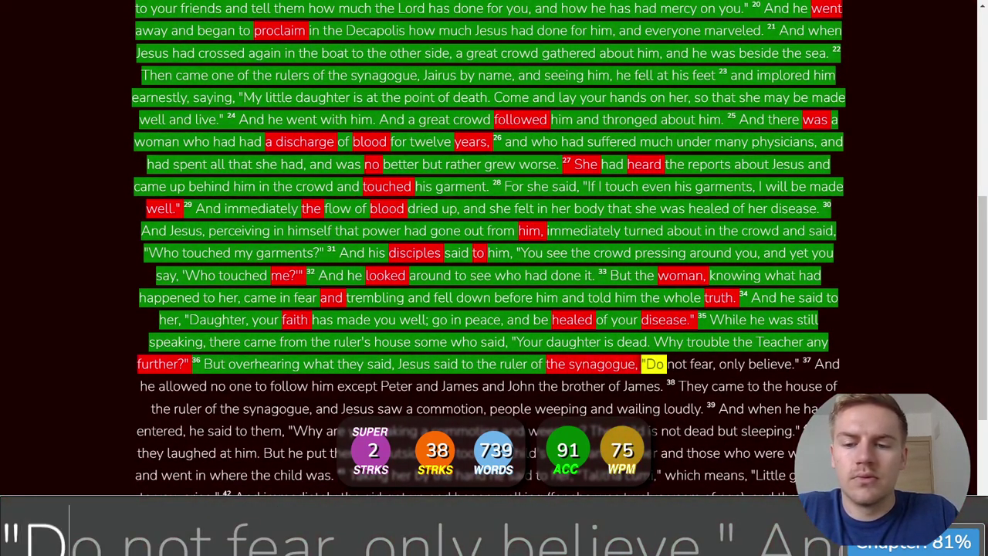
pyautogui.write(' not , only')
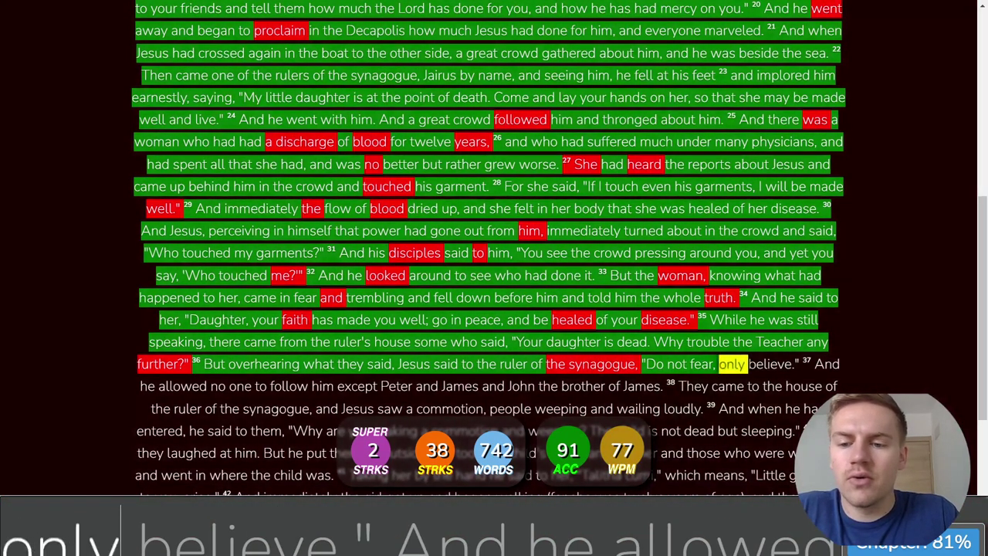
pyautogui.write(' b." ')
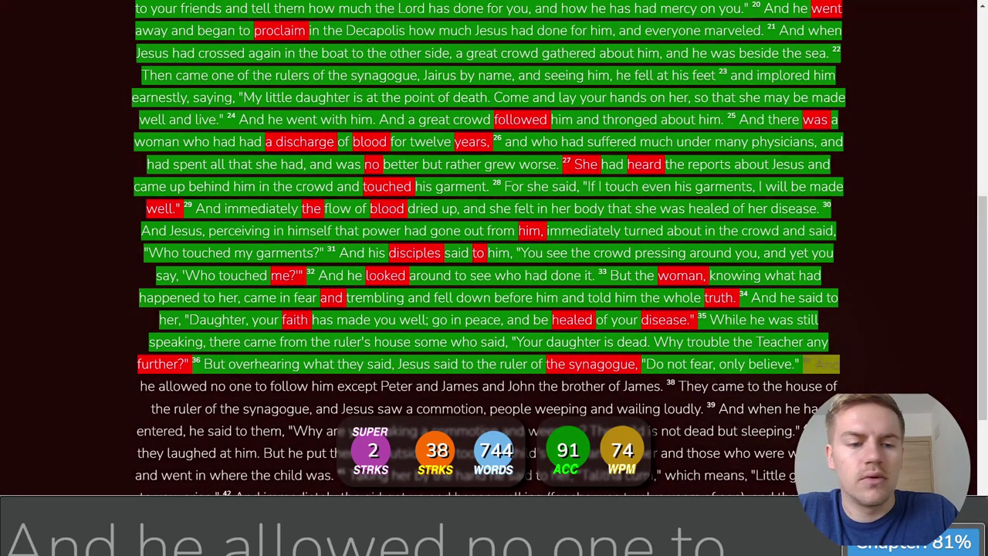
pyautogui.write('And he ad ')
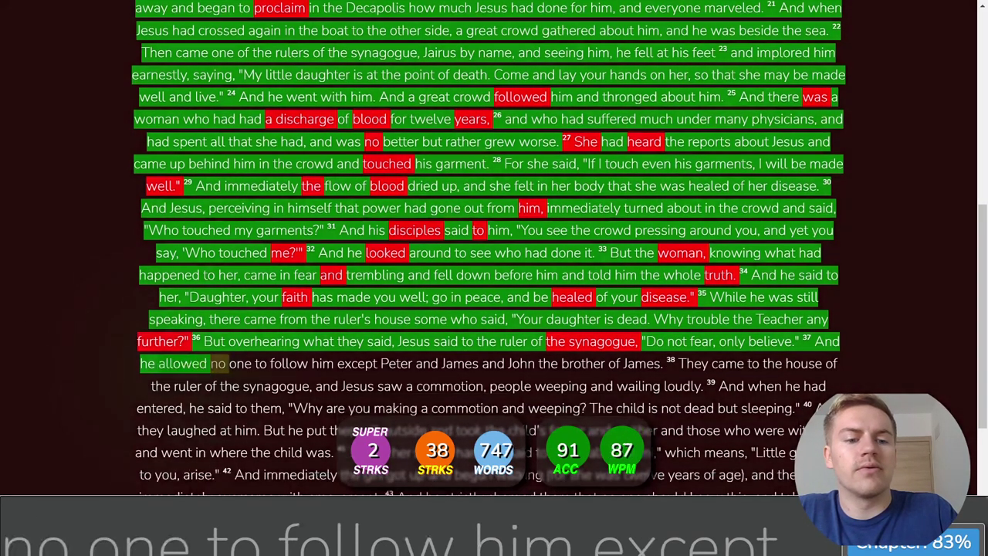
pyautogui.write('no one to f')
# - Type verses 37–39, through 'The child is not dead but sleeping', correcting typos
pyautogui.press('BackSpace')
pyautogui.write('ollow him ')
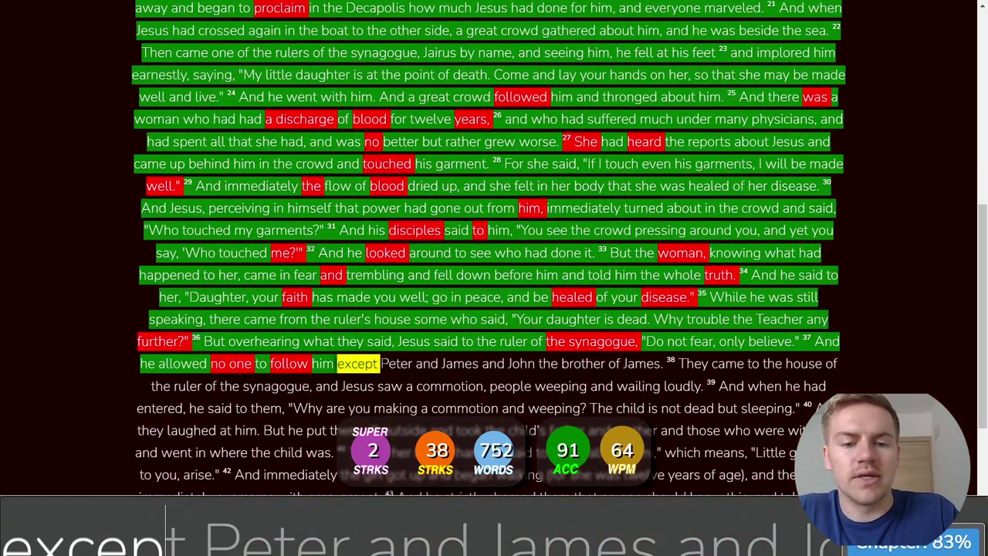
pyautogui.write('t ter and ')
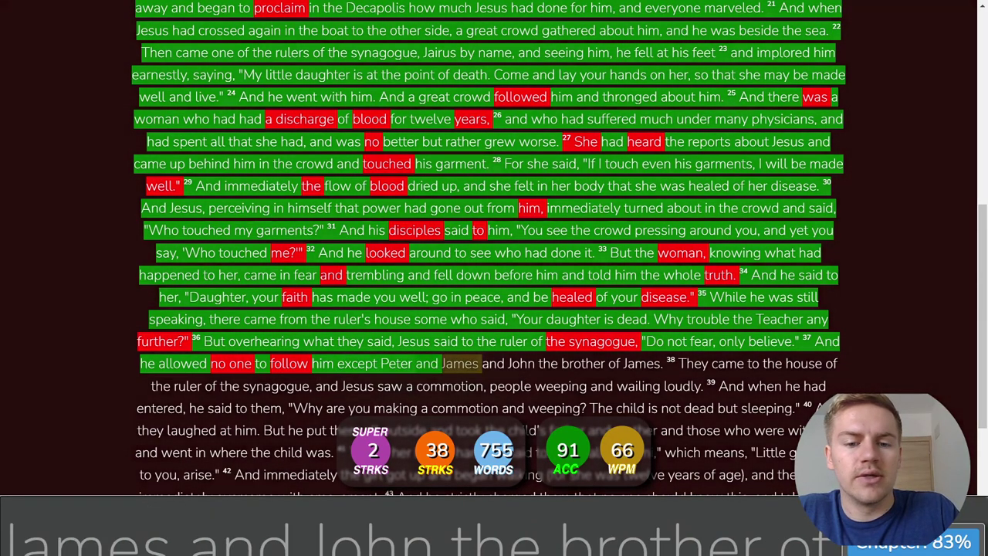
pyautogui.write('james ')
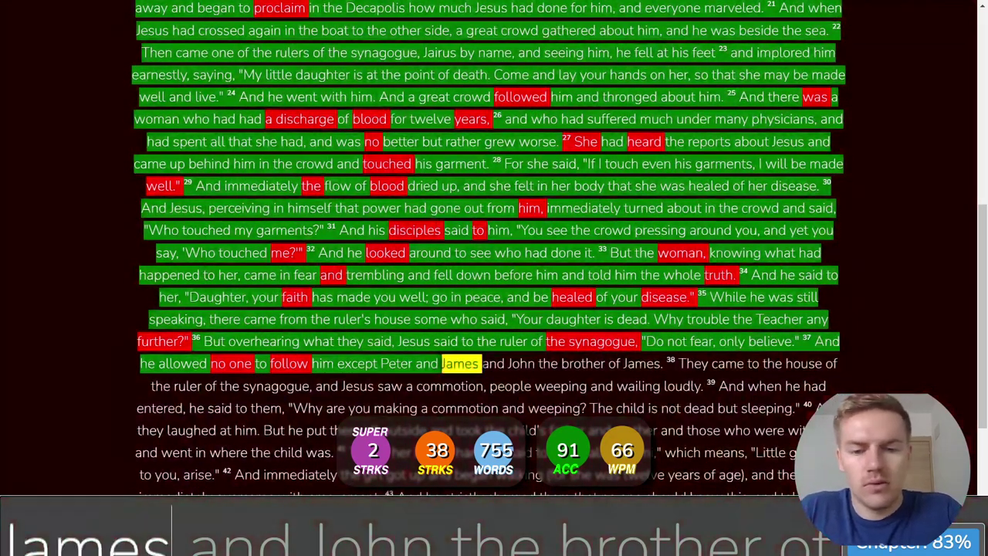
pyautogui.write('ad')
pyautogui.press('BackSpace')
pyautogui.write('nd ')
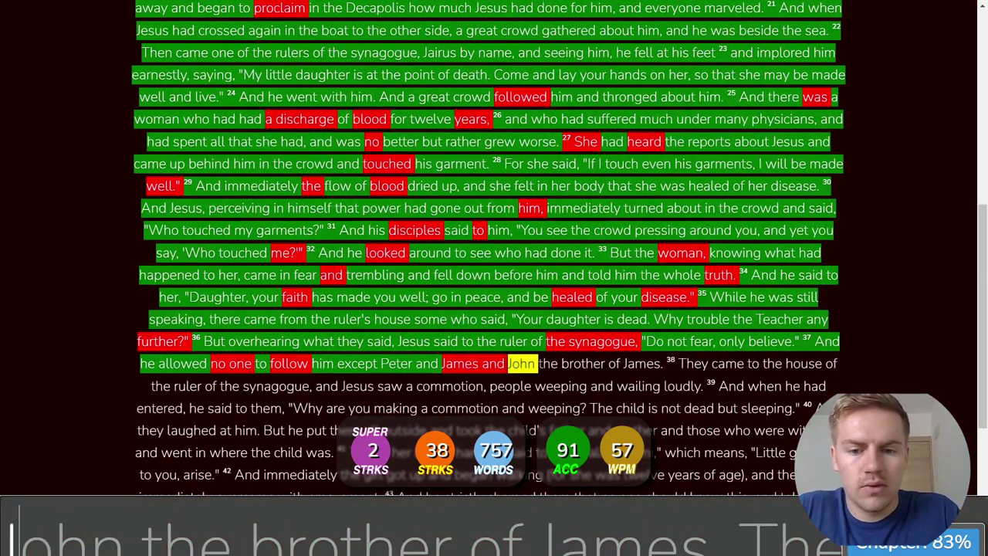
pyautogui.write('n the brother of Ja')
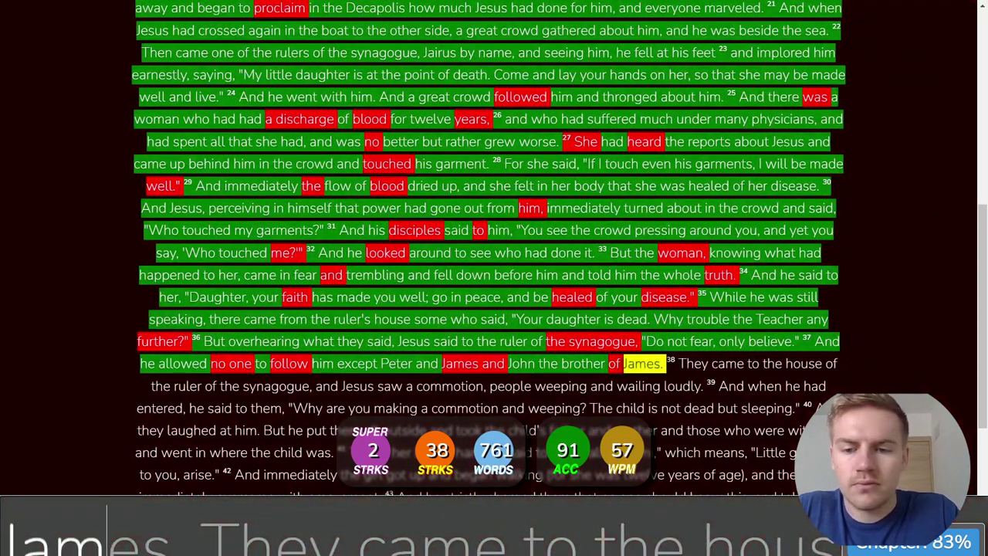
pyautogui.write('mes. They came to')
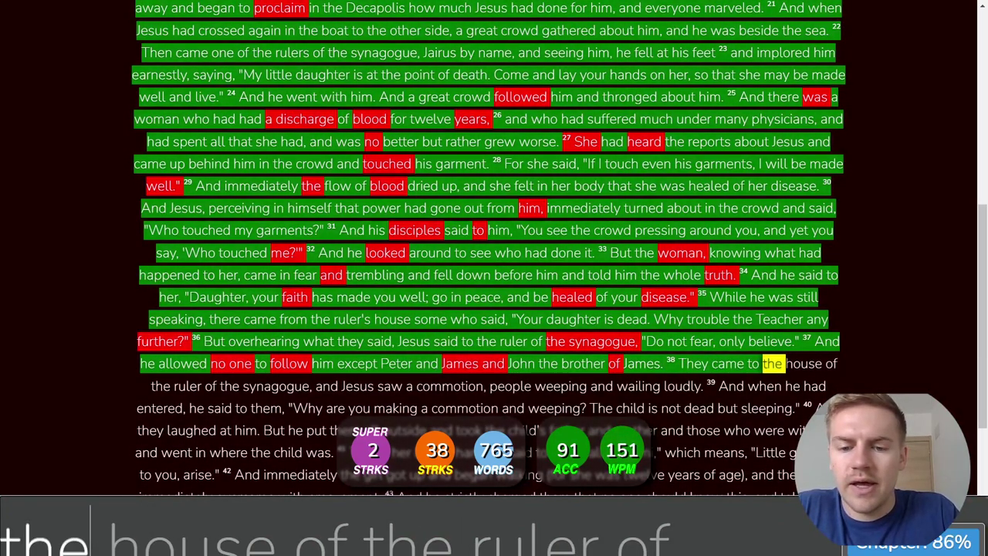
pyautogui.write(' house of the ruler of the ')
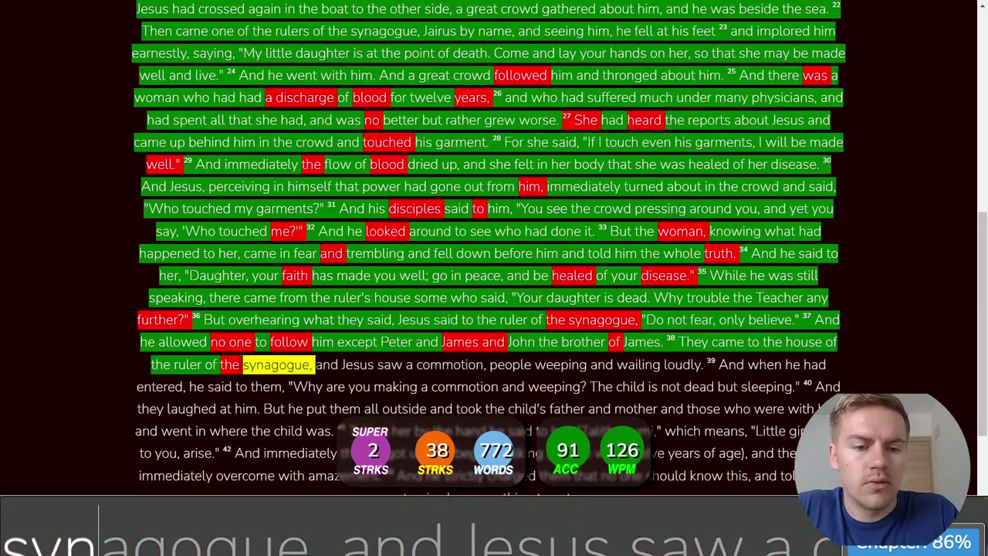
pyautogui.write('ogue, and esus saw a commo')
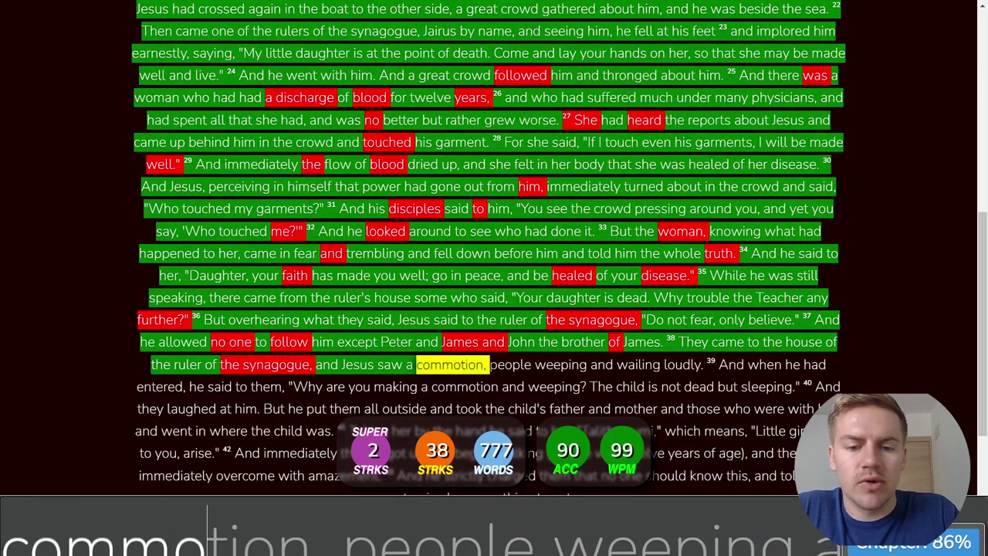
pyautogui.write(', people w')
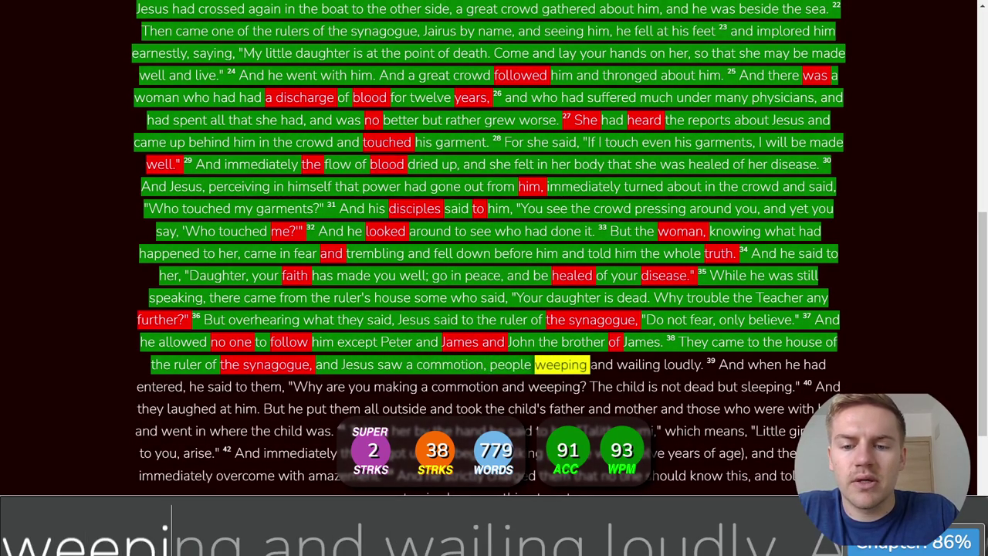
pyautogui.write('eeping and wailing ')
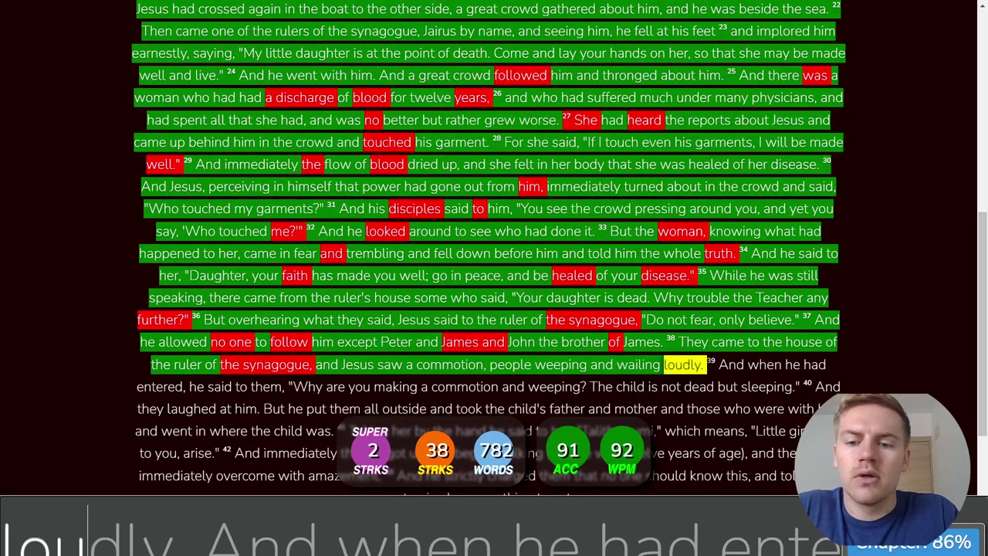
pyautogui.write('. And when he')
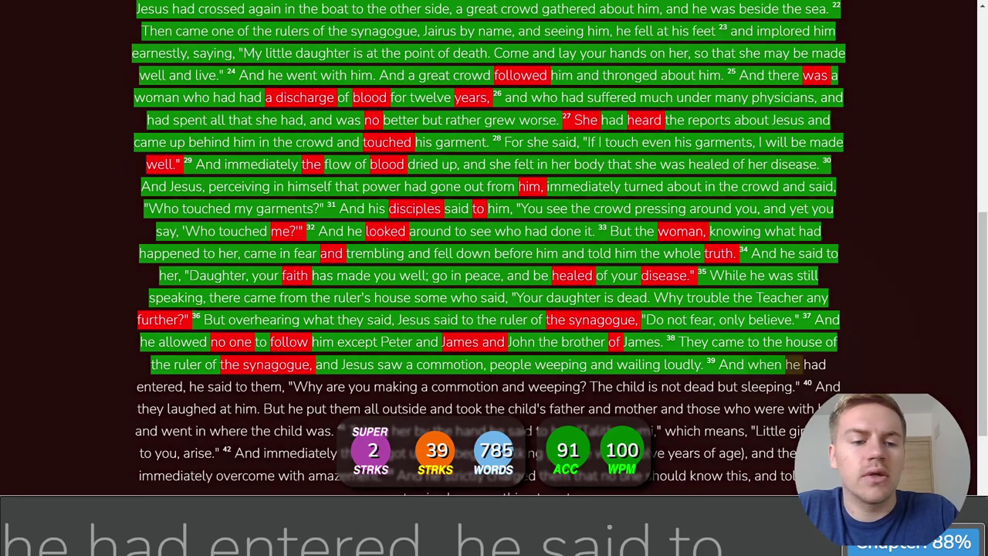
pyautogui.write(' had ente')
pyautogui.write(', he ')
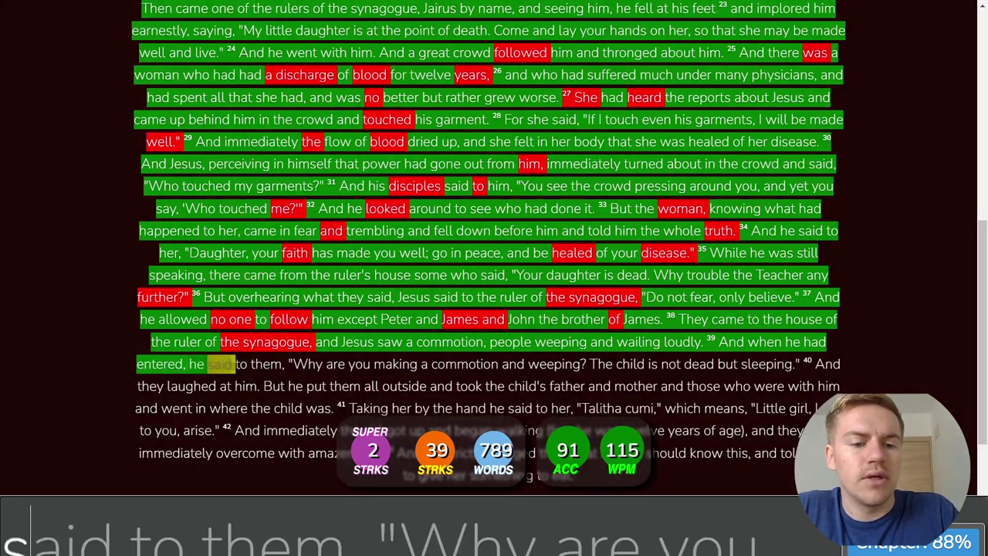
pyautogui.write('said to them, ')
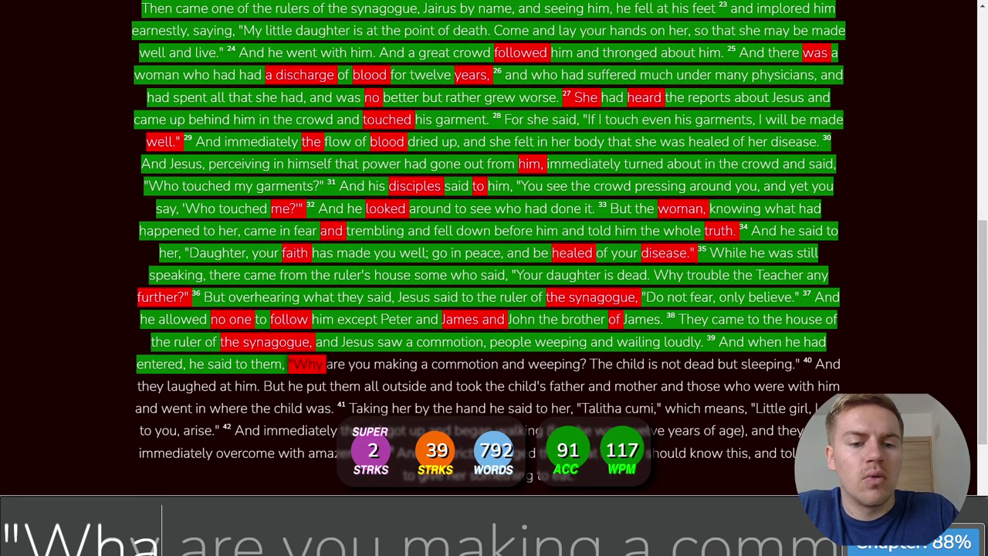
pyautogui.write('t')
pyautogui.press('BackSpace')
pyautogui.press('BackSpace')
pyautogui.write('y are you making a comm')
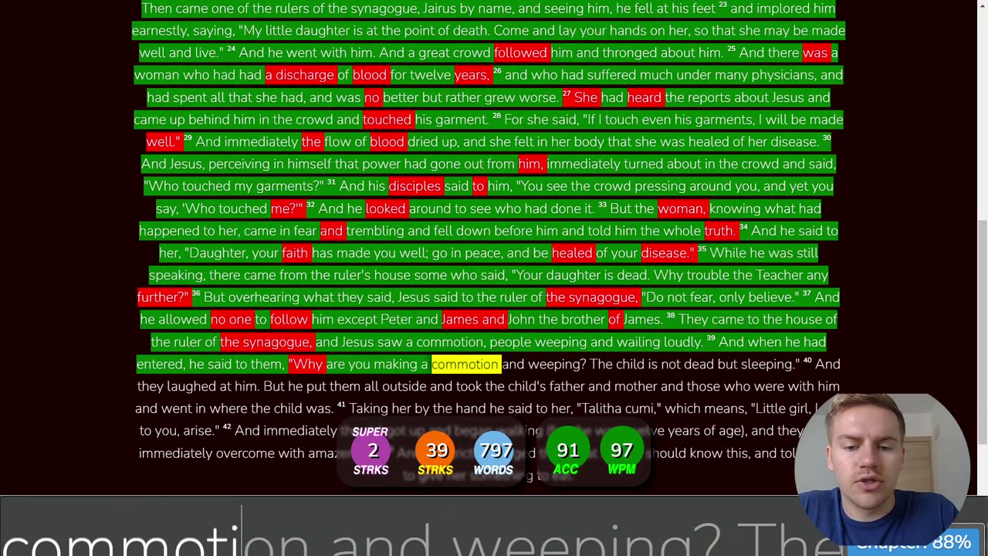
pyautogui.write('otion and weeping?')
pyautogui.write(' Th')
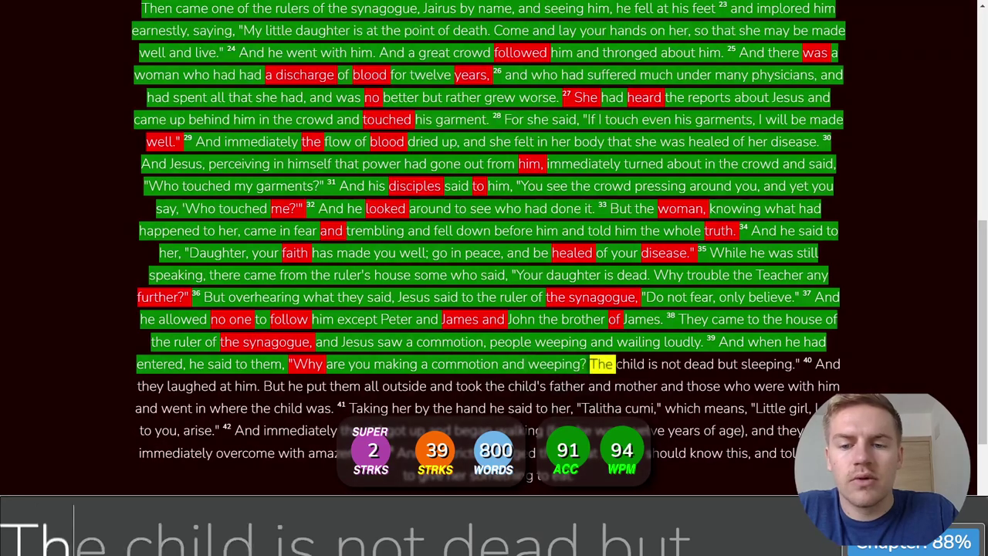
pyautogui.write('e child is not dead but sleeping." 40 ')
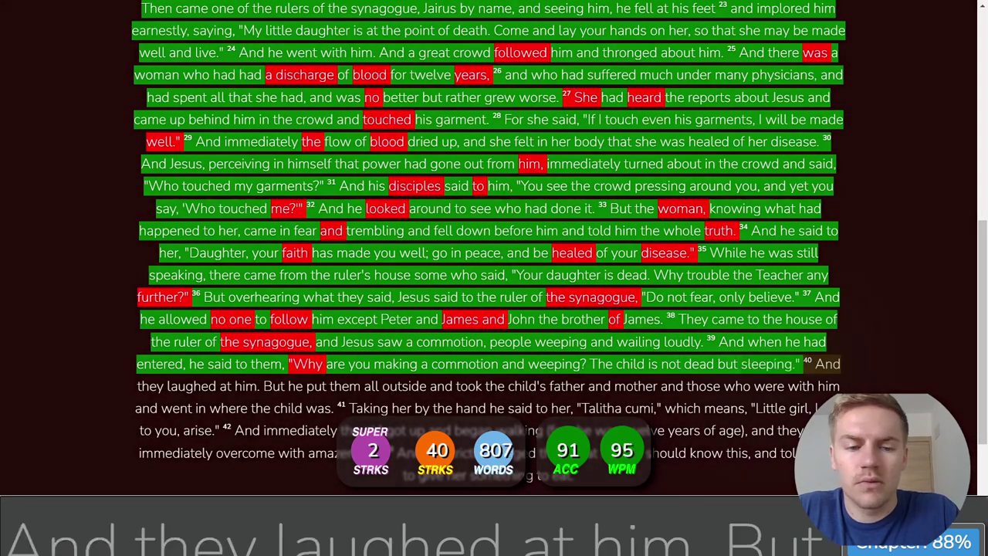
pyautogui.write('And they laughed at him')
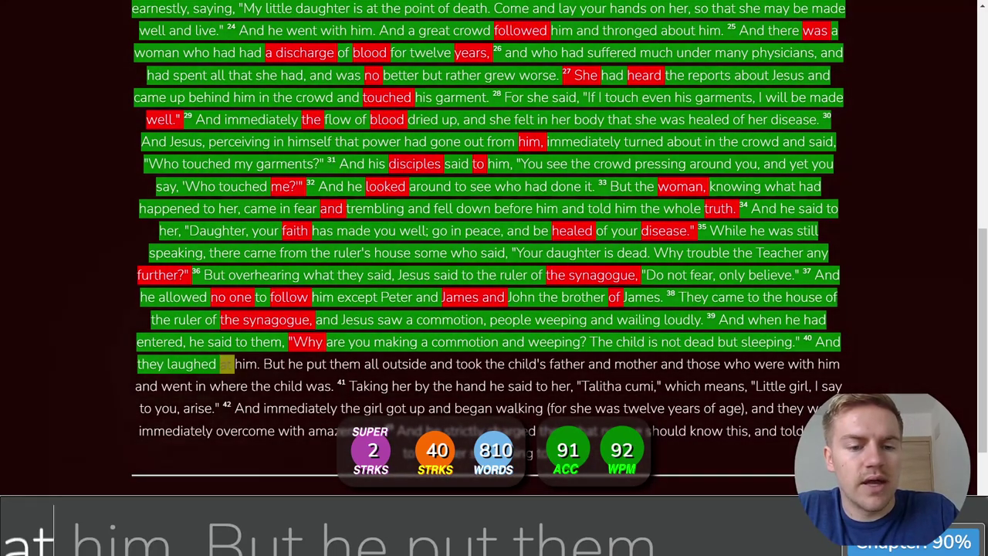
pyautogui.write('. But he put th')
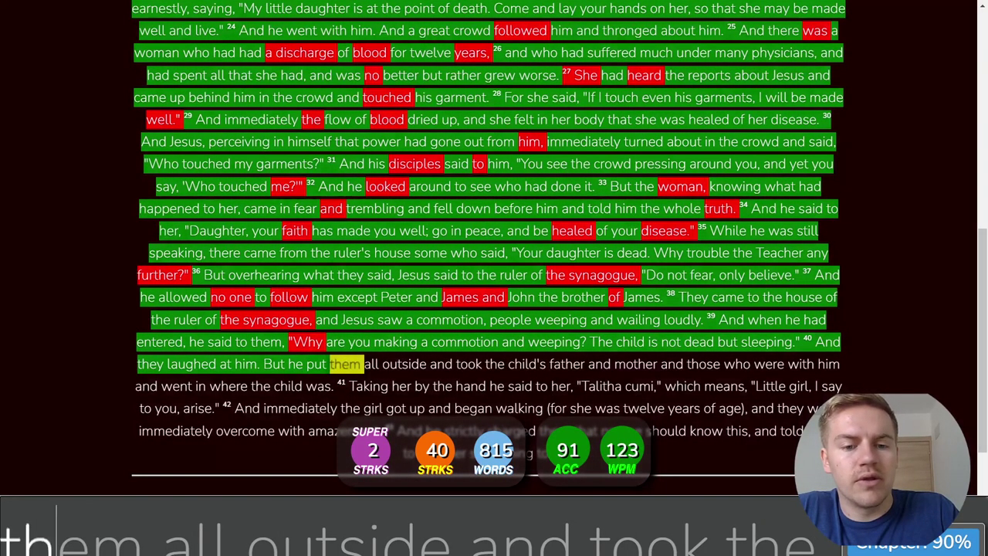
pyautogui.write('em all outside and t')
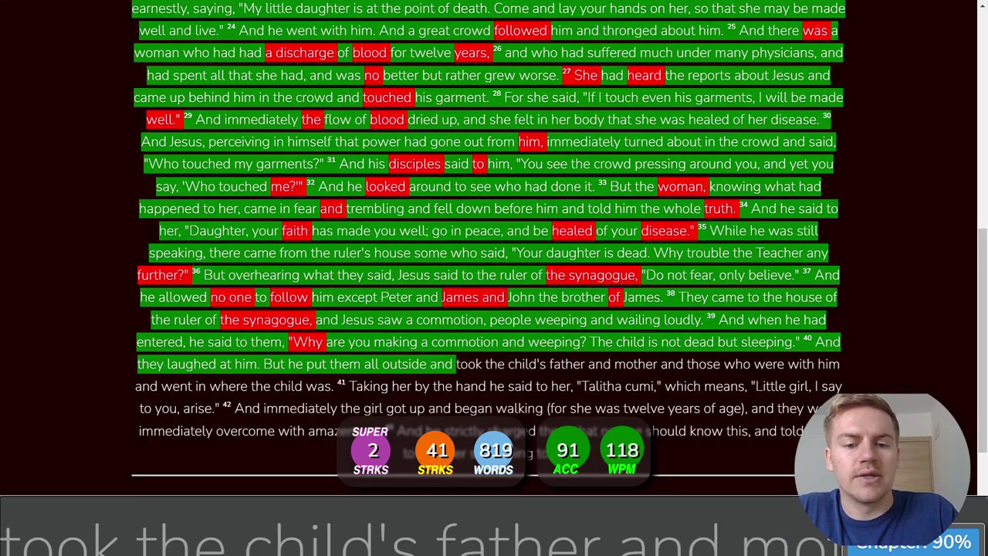
pyautogui.write('ook the')
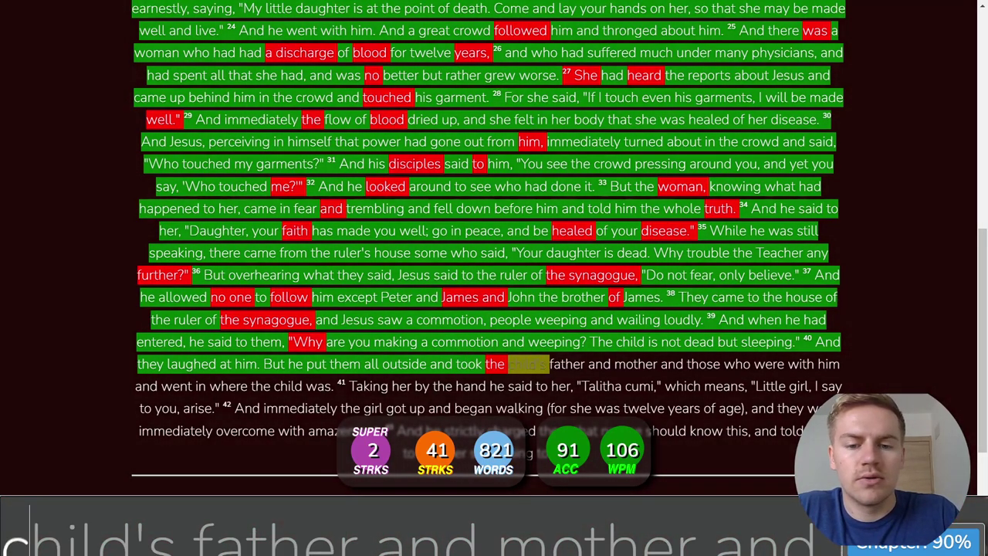
# - Type verse 40, from 'father and mother' through 'went in where the child was', fixing typos
pyautogui.write('s fatthe')
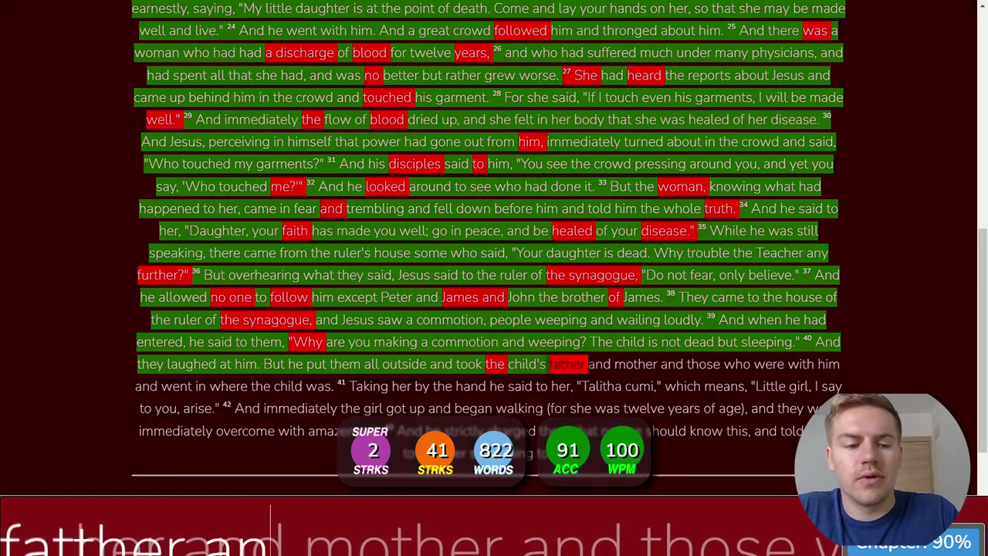
pyautogui.press('BackSpace')
pyautogui.press('BackSpace')
pyautogui.press('BackSpace')
pyautogui.write('her and mot')
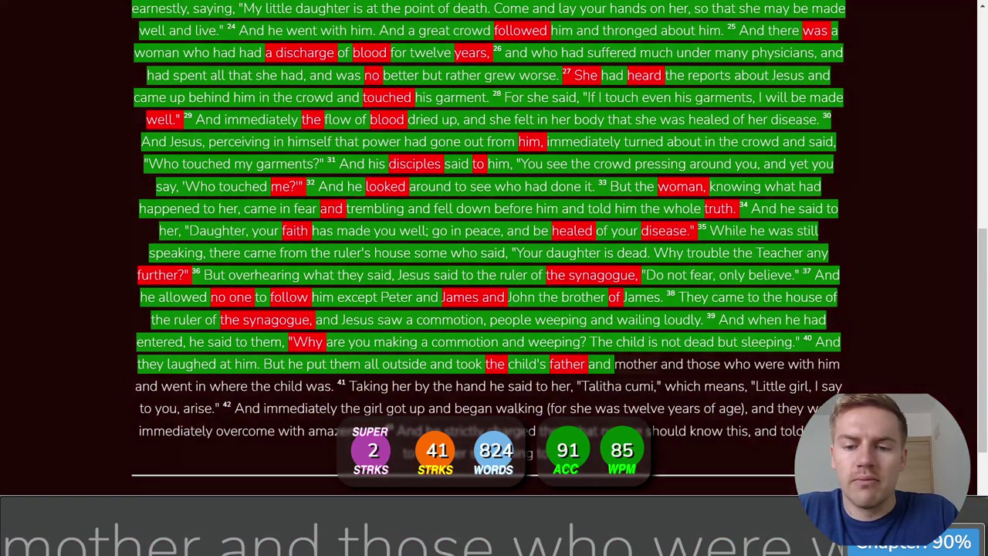
pyautogui.write('her and those h')
pyautogui.press('BackSpace')
pyautogui.write('who ')
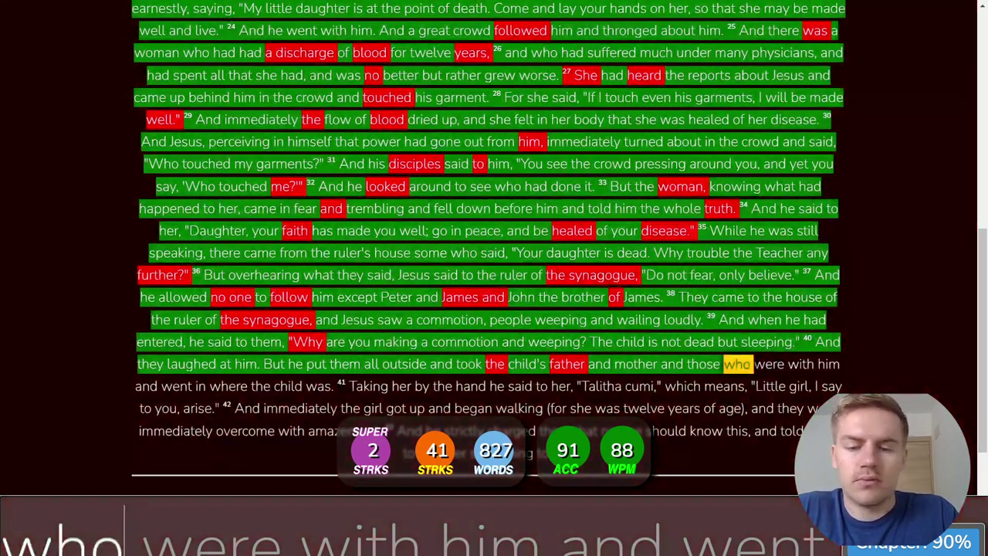
pyautogui.write('were with ')
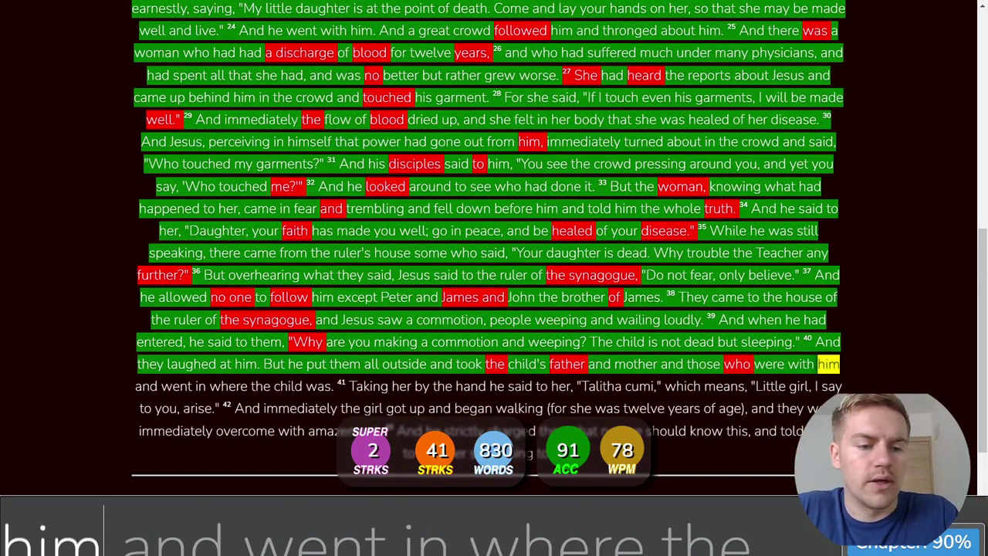
pyautogui.write('him and went in where the c was. Tak')
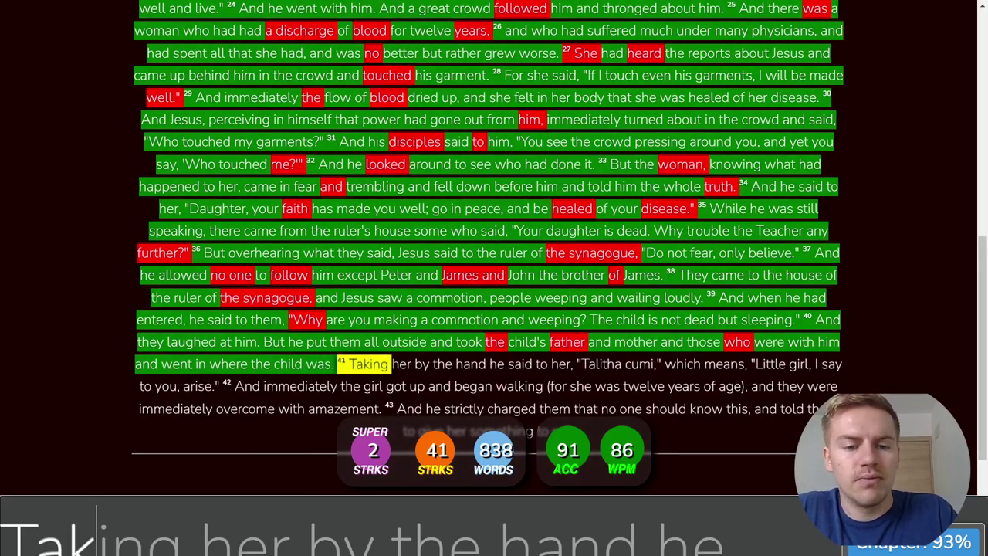
pyautogui.write(' her by the hand he said to t')
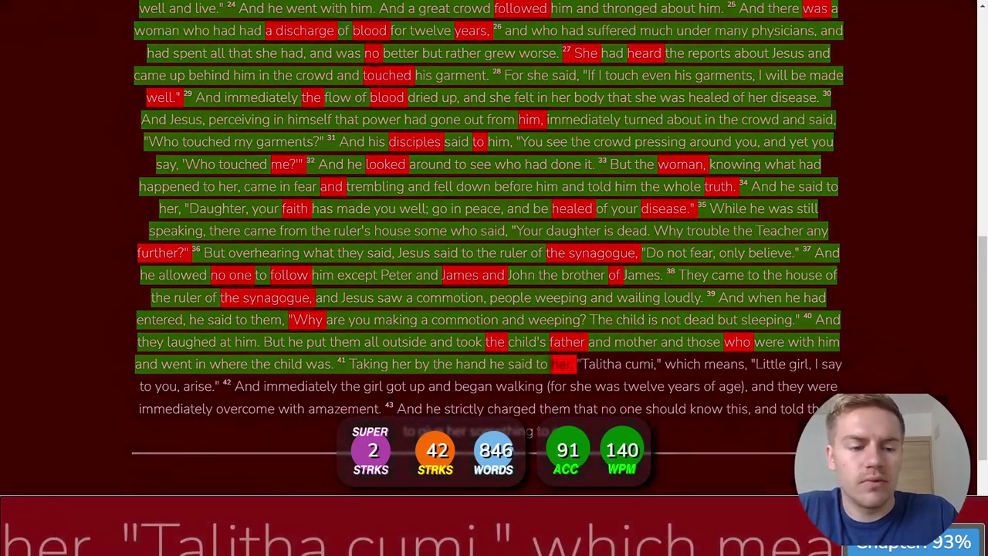
pyautogui.write('er, "')
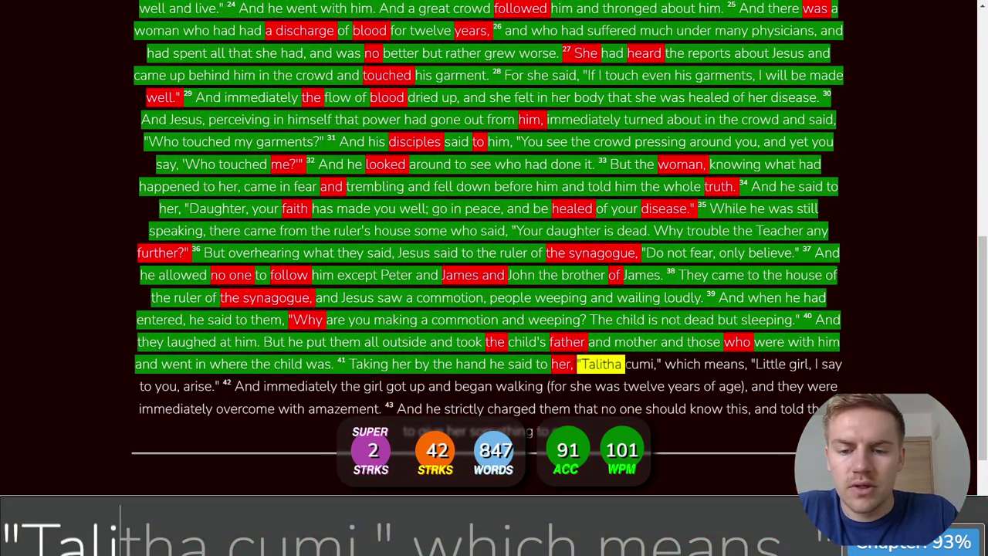
pyautogui.write('tha cumi," ')
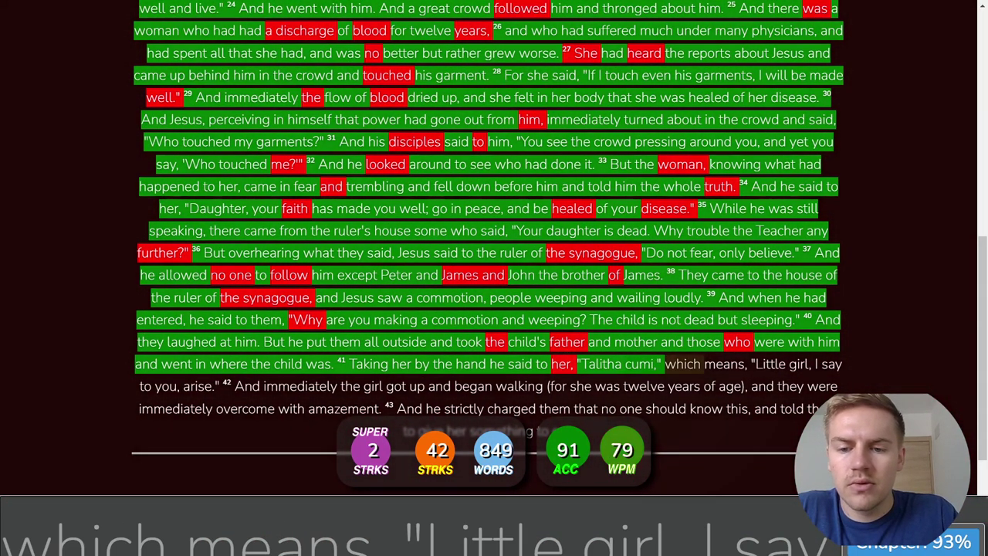
pyautogui.write('which means, ')
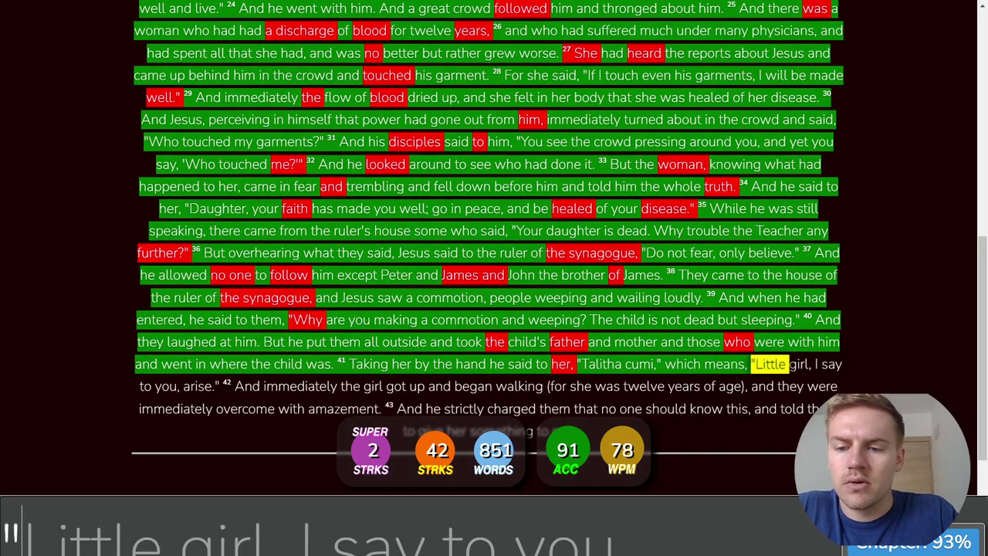
pyautogui.write('"Little girll')
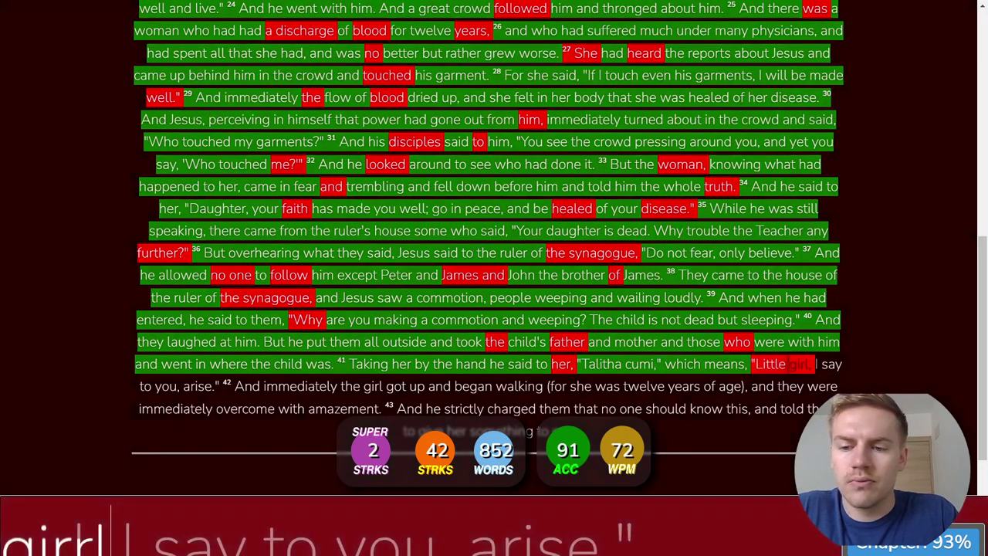
# - Type verses 41–42 through 'overcome with amazement' and begin verse 43 with 'And he'
pyautogui.press('BackSpace')
pyautogui.press('BackSpace')
pyautogui.write('l, I say to you, aris')
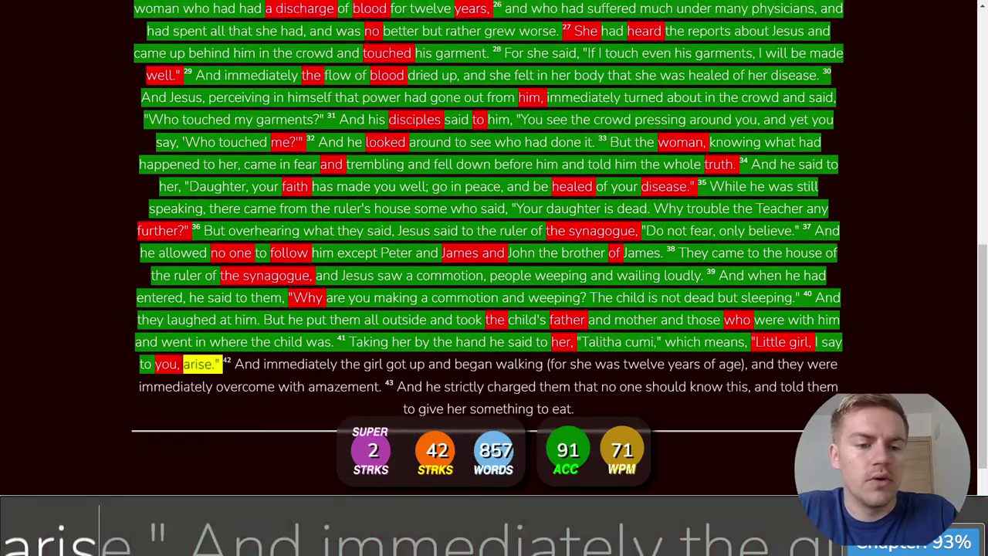
pyautogui.write('" And ')
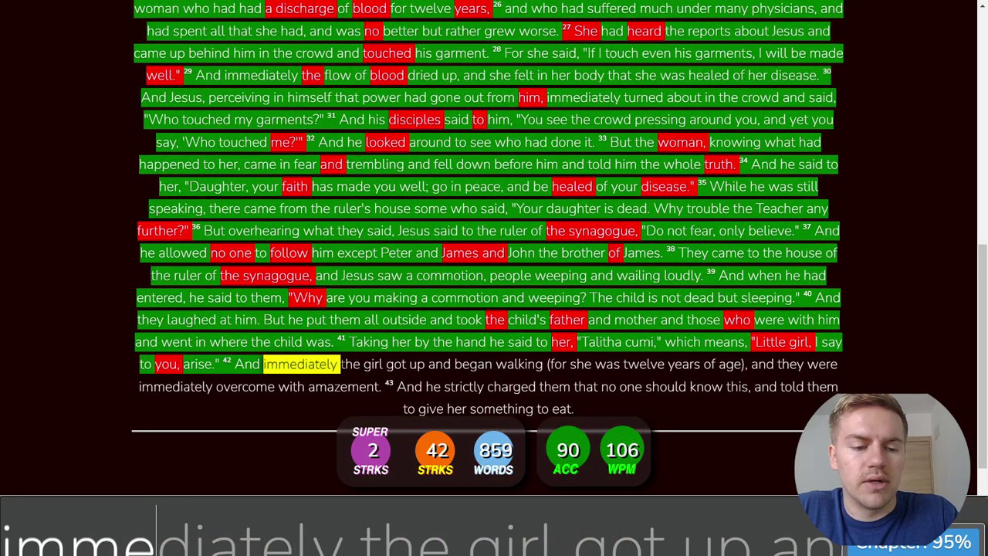
pyautogui.write('ly the girl ')
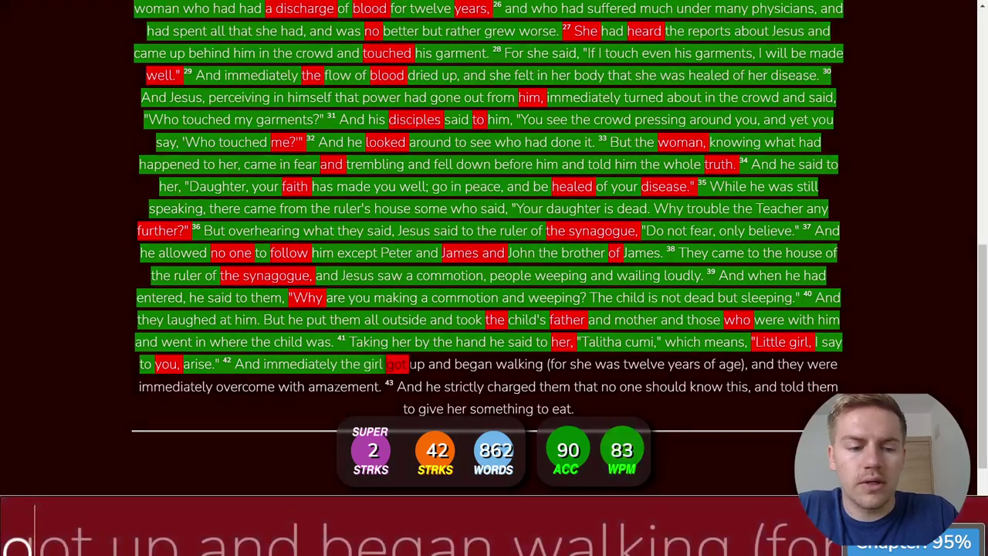
pyautogui.write('got on')
pyautogui.press('BackSpace')
pyautogui.press('BackSpace')
pyautogui.write('up ')
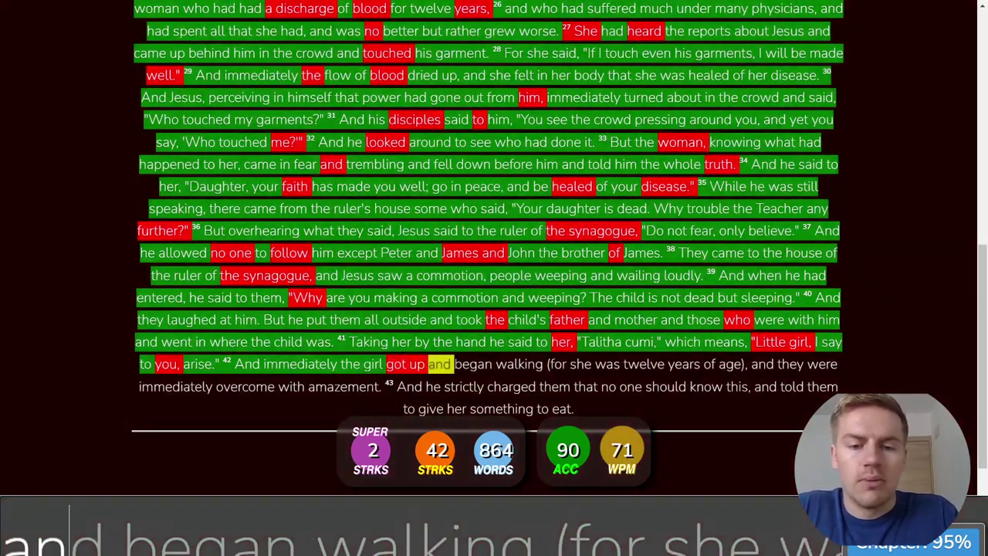
pyautogui.write('and began walking ')
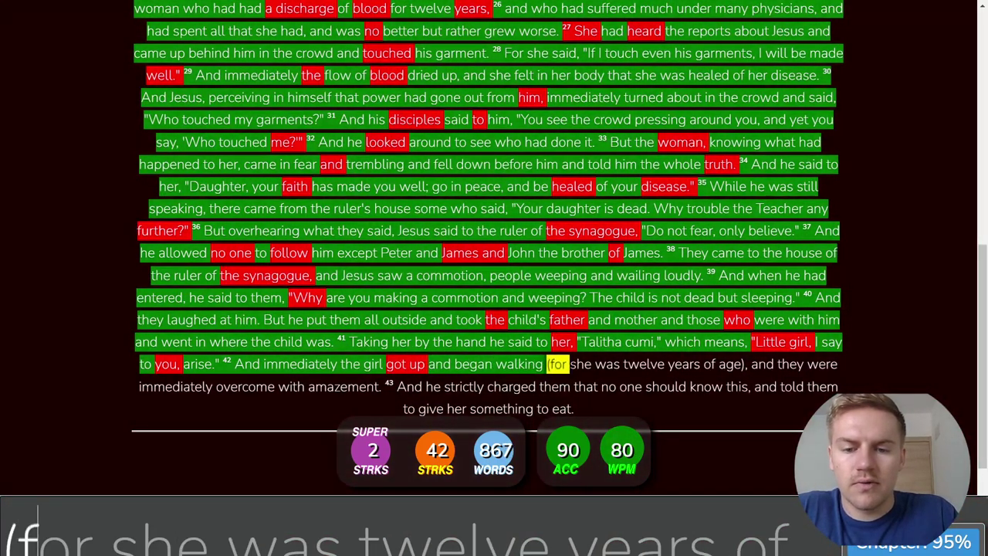
pyautogui.write('r she was ')
pyautogui.write('lve ye')
pyautogui.write('ars ')
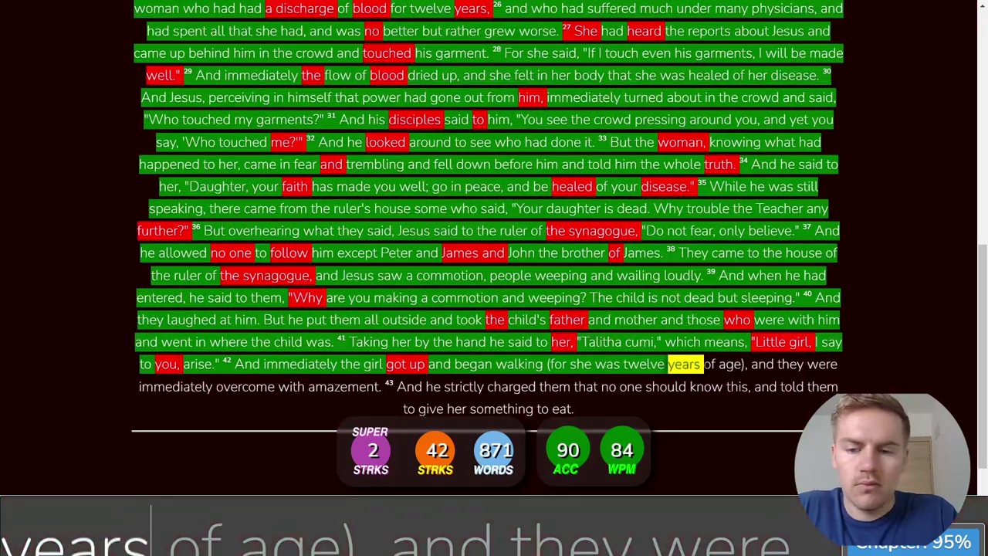
pyautogui.write(' age')
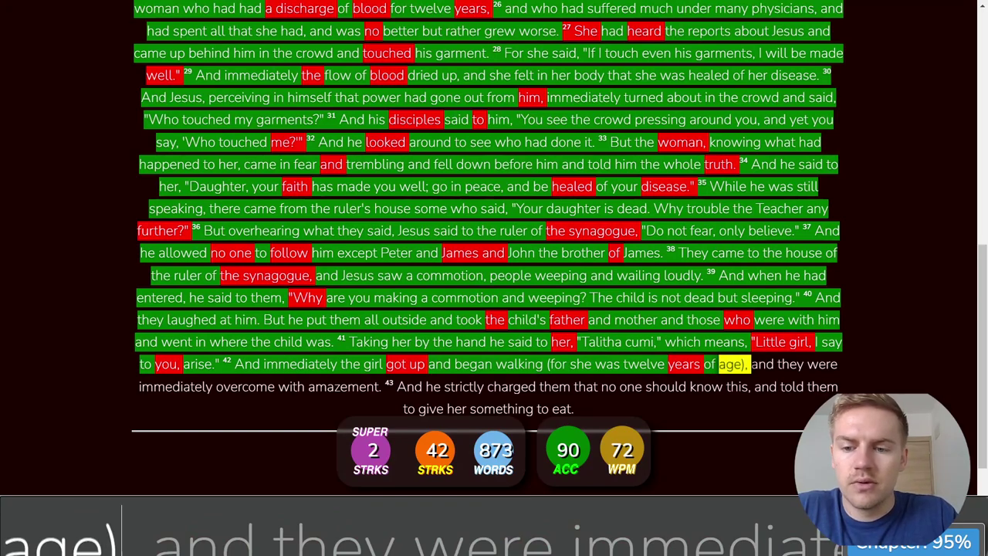
pyautogui.write(', and they were immedi')
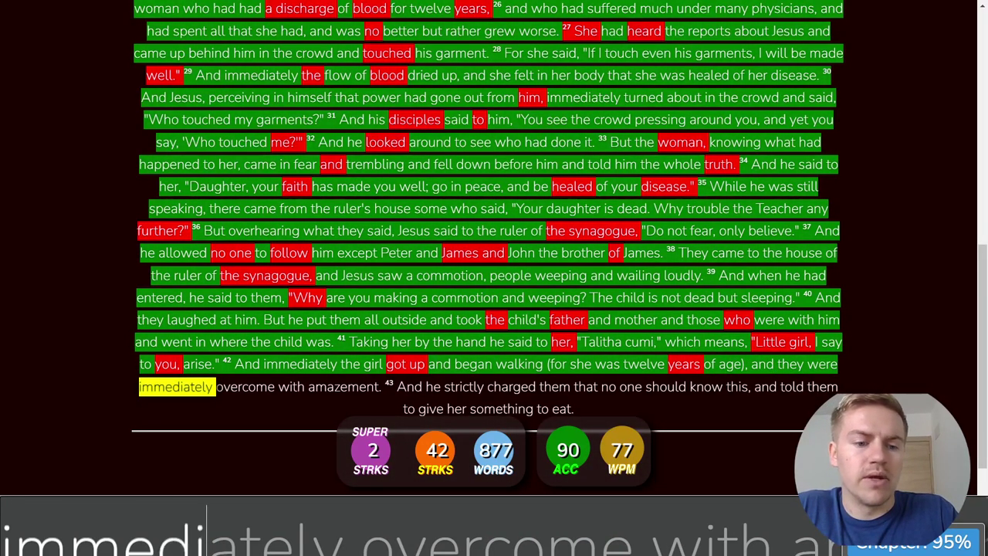
pyautogui.write(' overcome with ')
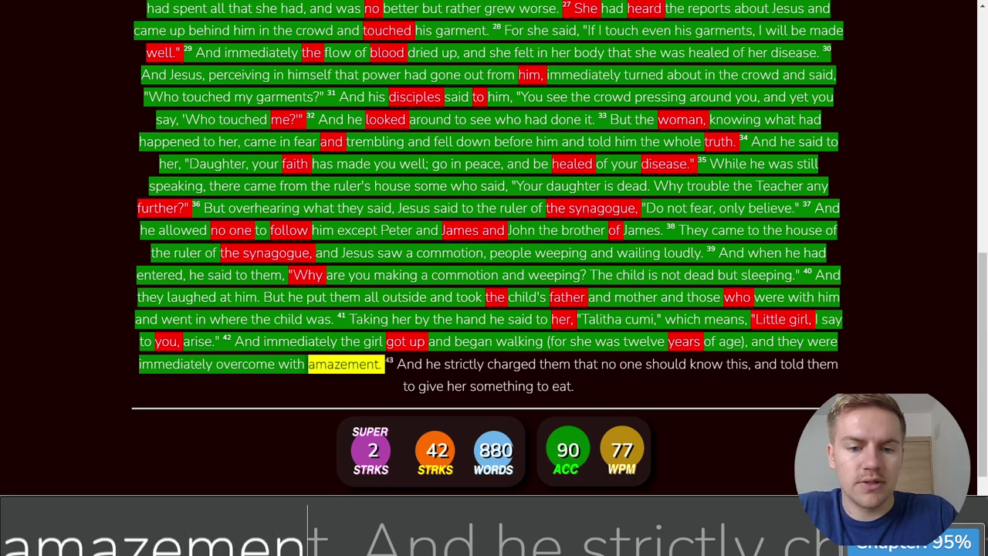
pyautogui.write(',')
pyautogui.press('BackSpace')
pyautogui.write('. And he')
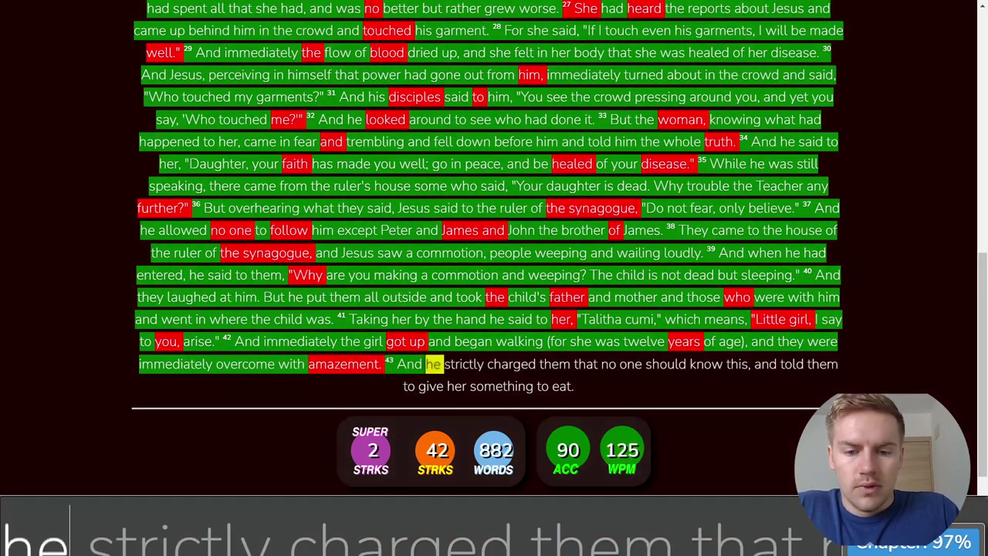
pyautogui.write(' stric charged them that no one should know this, and told them to give her something to eat.')
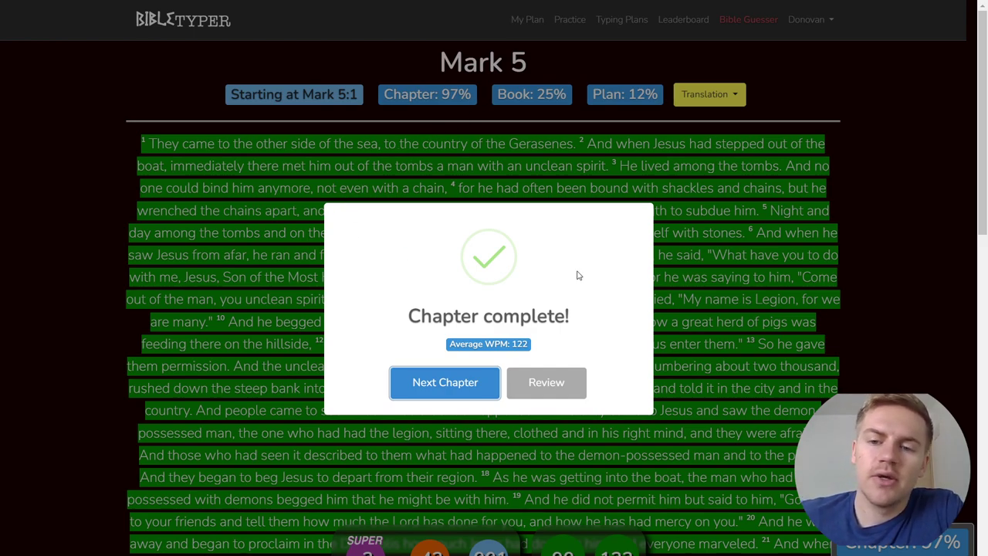
# - Review the finished Mark 5 text, leave fullscreen, and switch to OBS Studio
pyautogui.click(550, 380)
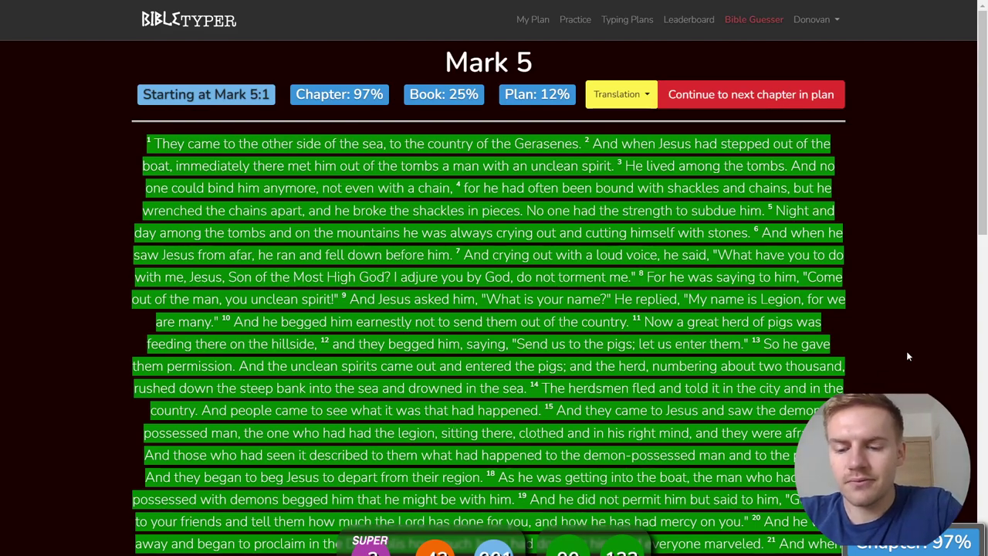
pyautogui.press('F11')
pyautogui.hotkey('alt', 'Tab')
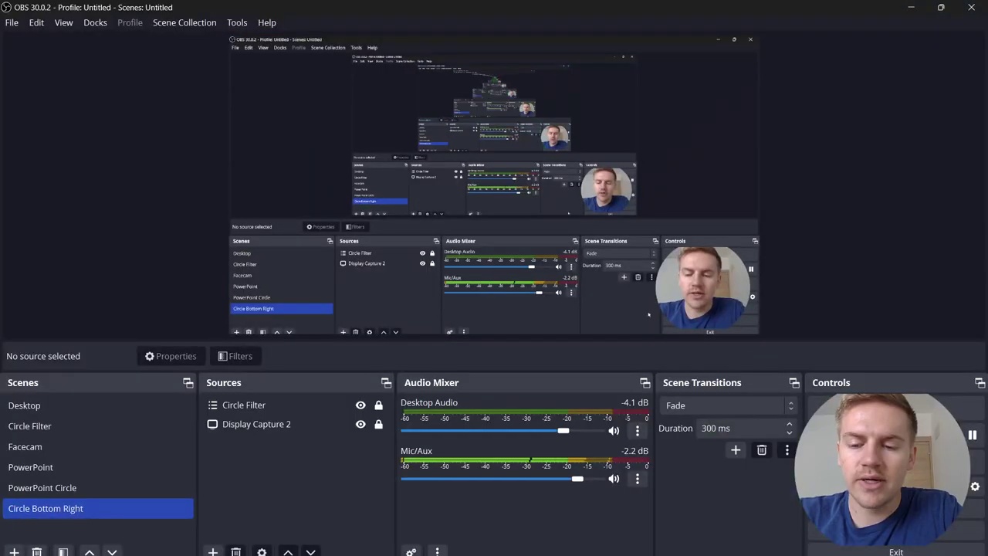